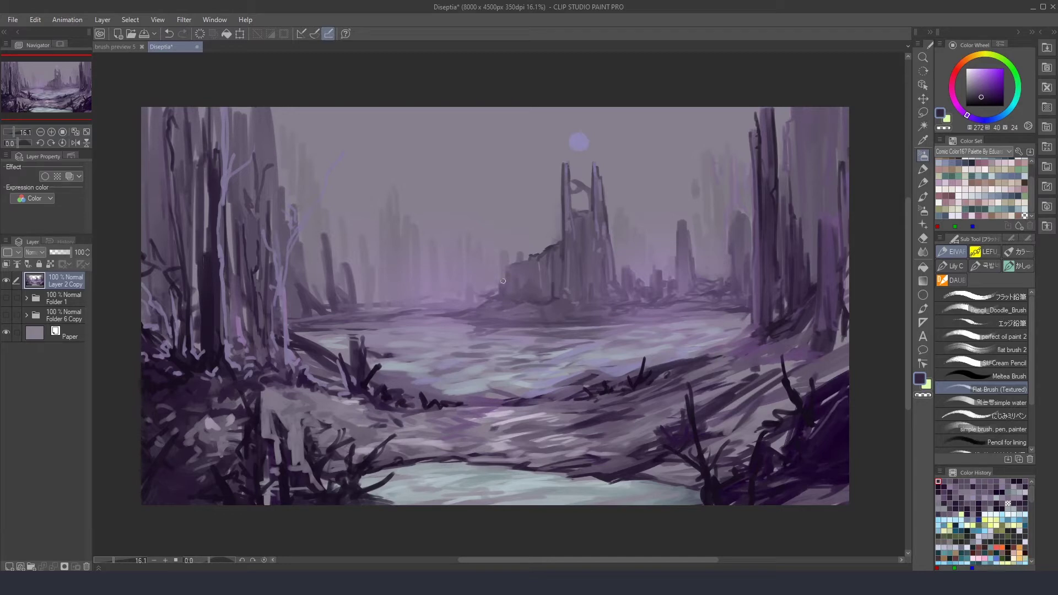
Step: Undo the last stroke and rework the misty far shoreline beside the castle in sampled purples with flat brush 2
{"action": "key", "text": "ctrl+z"}
{"action": "left_click", "coordinate": [427, 276], "text": "alt"}
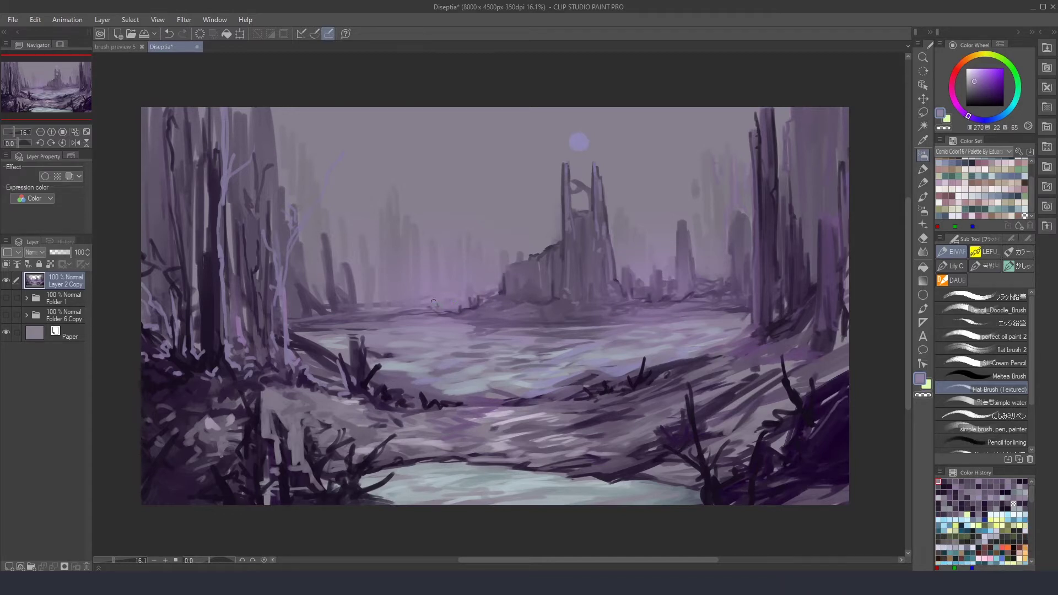
{"action": "key", "text": "b"}
{"action": "left_click", "coordinate": [308, 312], "text": "alt"}
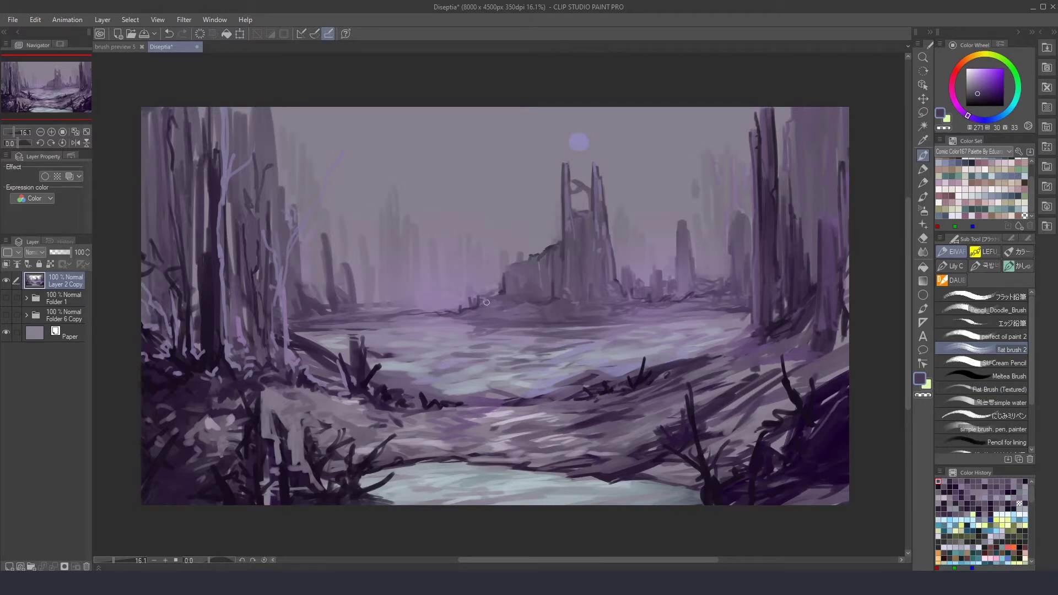
Step: Paint the lake surface and the near bank's edge with blue-grey and muted purple tones sampled from the canvas
{"action": "left_click", "coordinate": [737, 348], "text": "alt"}
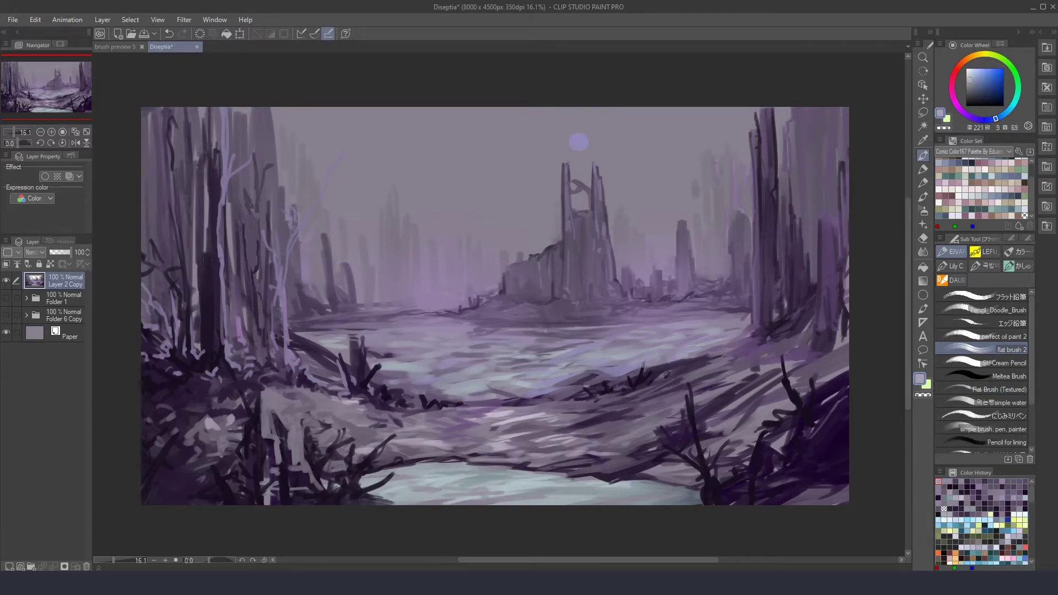
{"action": "left_click", "coordinate": [661, 326], "text": "alt"}
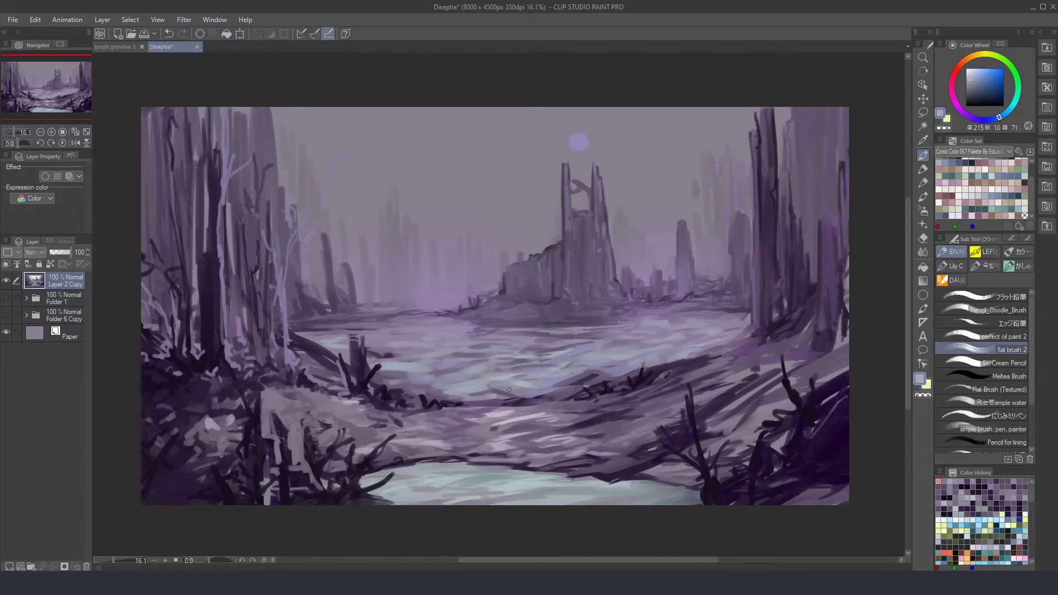
{"action": "left_click", "coordinate": [556, 385], "text": "alt"}
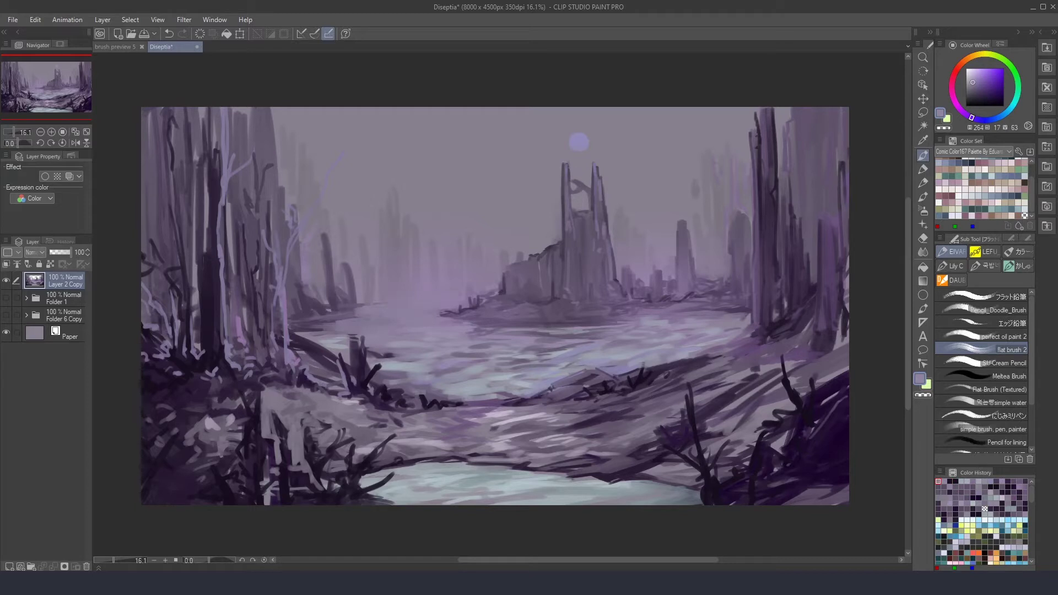
Step: Soften the far shoreline between the left trees and the castle island into fog with sampled muted purples
{"action": "left_click", "coordinate": [401, 320], "text": "alt"}
{"action": "left_click", "coordinate": [384, 320], "text": "alt"}
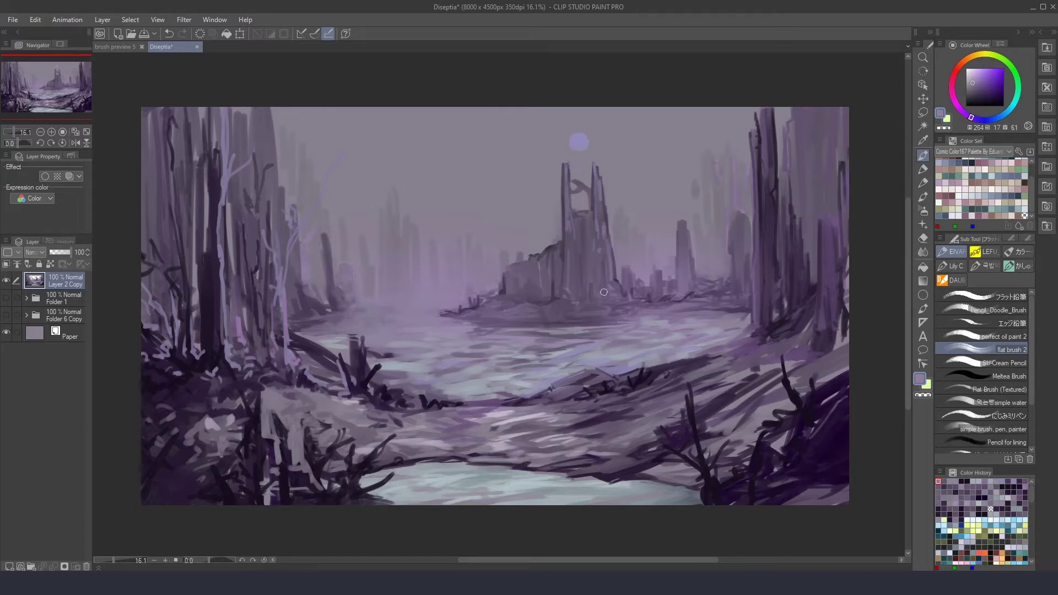
{"action": "left_click", "coordinate": [353, 315], "text": "alt"}
{"action": "left_click", "coordinate": [380, 313], "text": "alt"}
{"action": "left_click", "coordinate": [372, 301], "text": "alt"}
Step: Add lavender reflections to the foreground pool using colours sampled from the painting
{"action": "scroll", "coordinate": [362, 314], "scroll_direction": "down", "scroll_amount": 1}
{"action": "scroll", "coordinate": [362, 314], "scroll_direction": "up", "scroll_amount": 1}
{"action": "left_click", "coordinate": [435, 526], "text": "alt"}
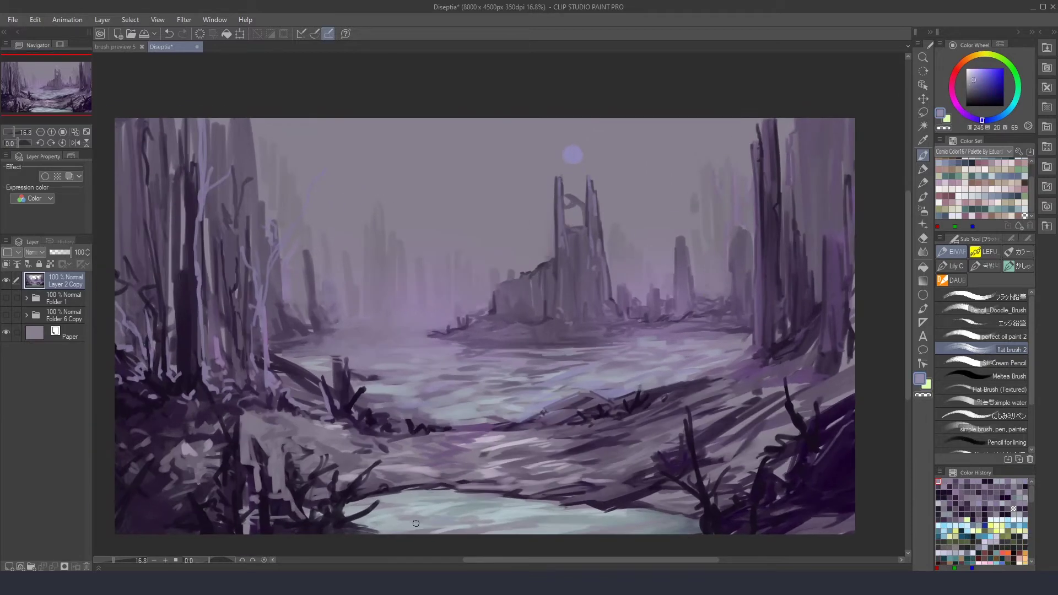
{"action": "left_click", "coordinate": [432, 515], "text": "alt"}
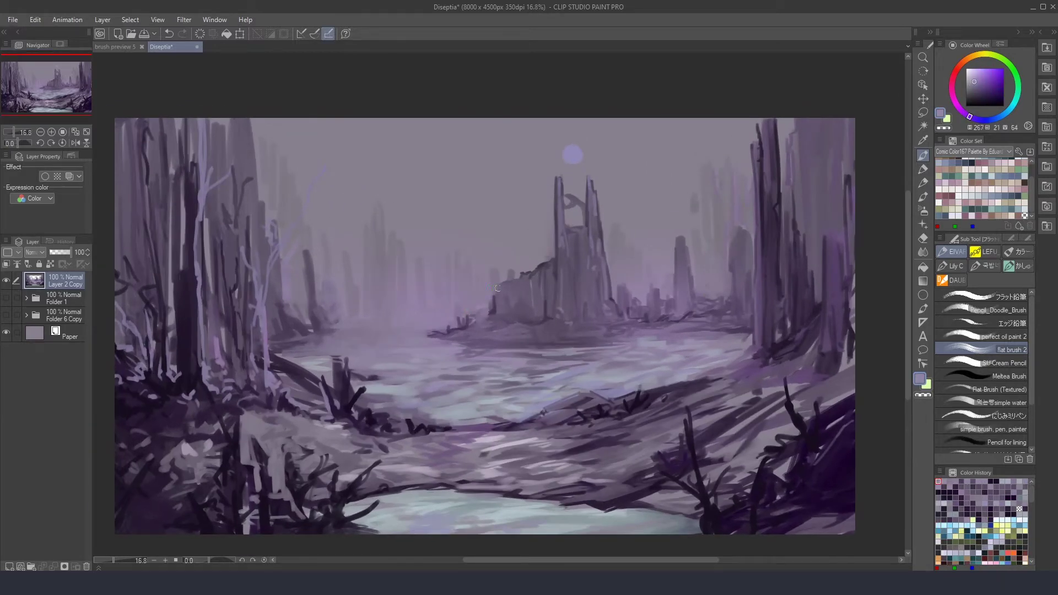
Step: Shade the castle's central wall and spires with several purple-grey tones sampled from the canvas
{"action": "left_click", "coordinate": [569, 235], "text": "alt"}
{"action": "left_click", "coordinate": [556, 289], "text": "alt"}
{"action": "left_click", "coordinate": [568, 326], "text": "alt"}
{"action": "left_click", "coordinate": [580, 289], "text": "alt"}
{"action": "left_click", "coordinate": [586, 306], "text": "alt"}
{"action": "left_click", "coordinate": [570, 213], "text": "alt"}
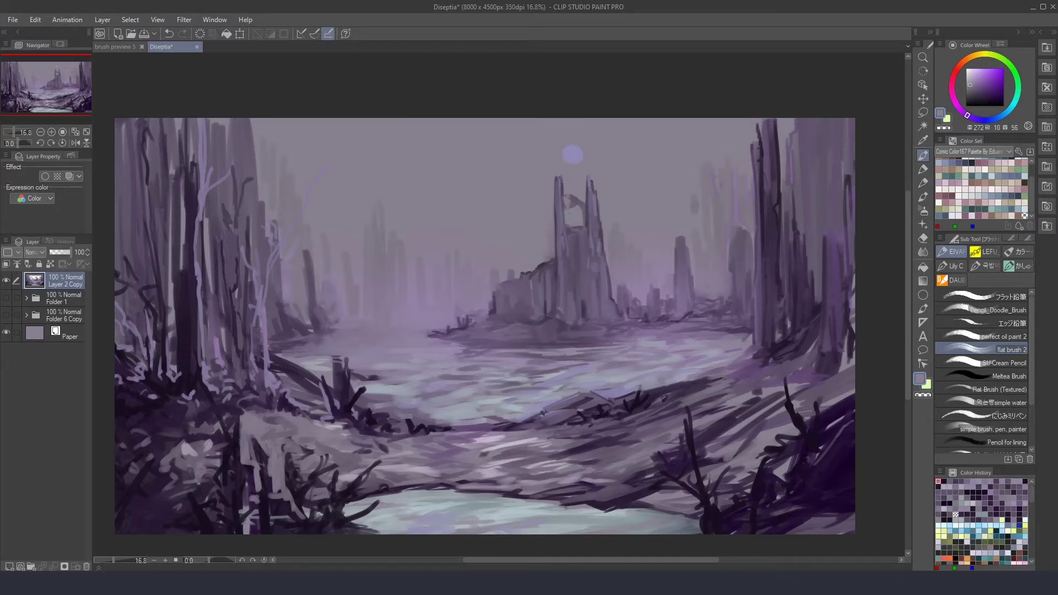
Step: Paint out the broken ring between the castle's two spires and touch up the island base with Flat Brush (Textured)
{"action": "key", "text": "period"}
{"action": "key", "text": "period"}
{"action": "key", "text": "period"}
{"action": "left_click", "coordinate": [561, 324], "text": "alt"}
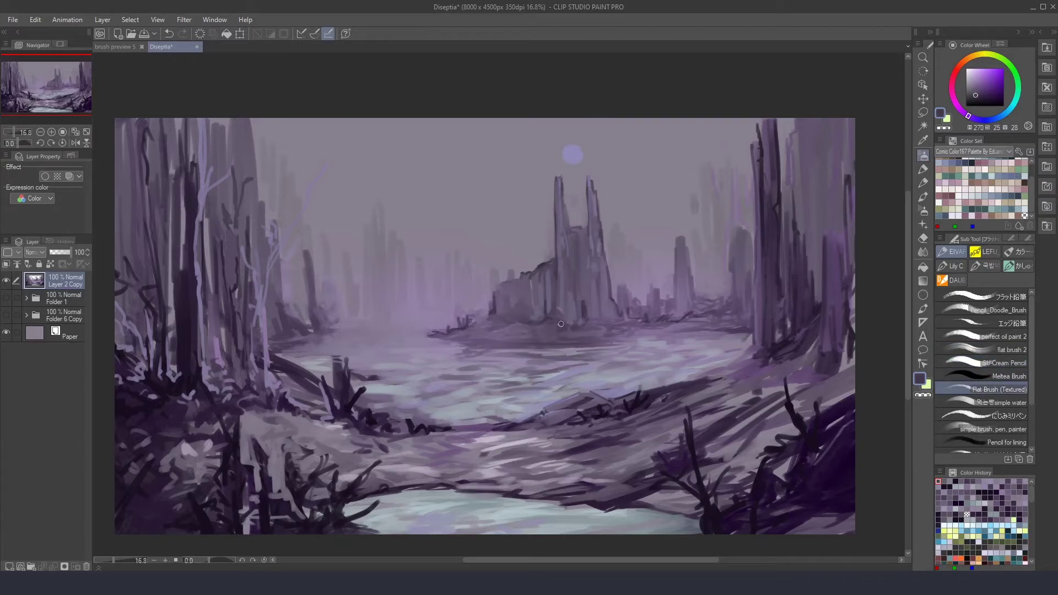
{"action": "left_click", "coordinate": [511, 296], "text": "alt"}
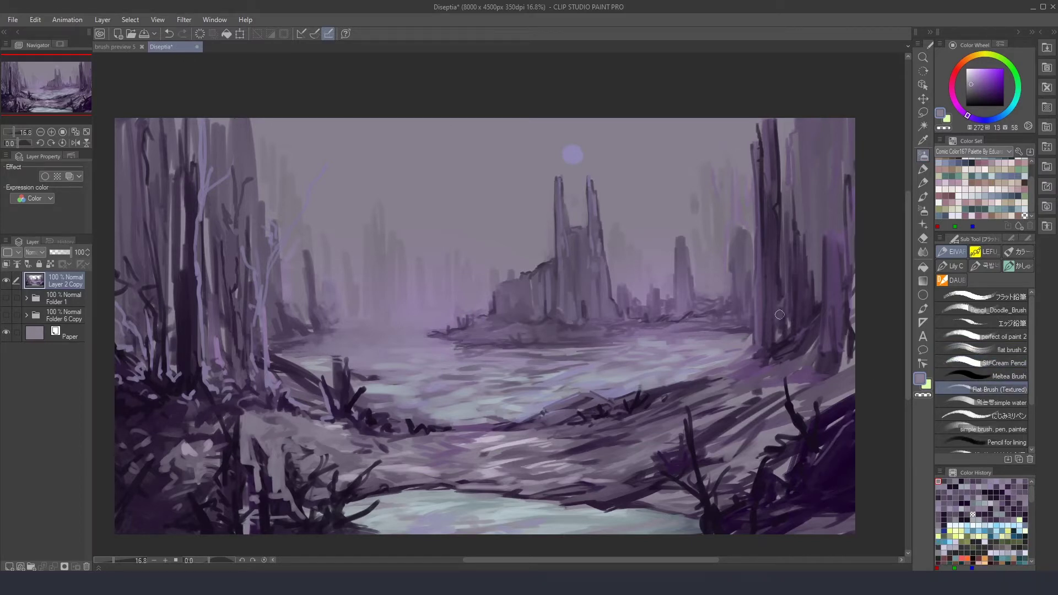
Step: Switch to flat brush 2 and reshape the castle's left sloping wall with sampled purples
{"action": "key", "text": "comma"}
{"action": "key", "text": "comma"}
{"action": "key", "text": "comma"}
{"action": "left_click", "coordinate": [492, 302], "text": "alt"}
{"action": "left_click_drag", "start_coordinate": [492, 299], "coordinate": [524, 296]}
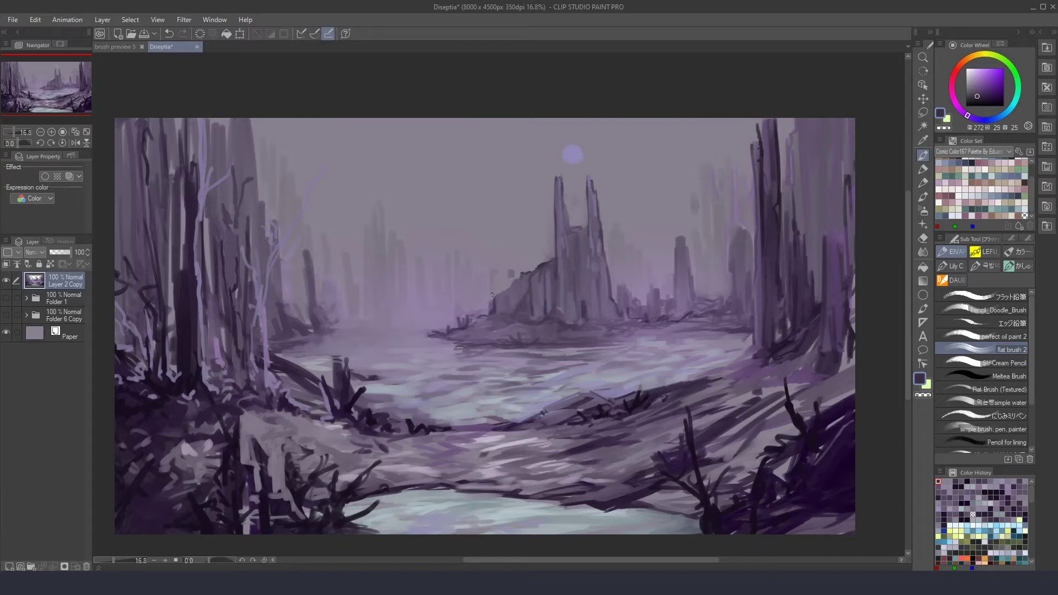
Step: Refine the castle's sloping left edge with sampled tones, undoing the misplaced stroke along the slope
{"action": "left_click", "coordinate": [512, 288], "text": "alt"}
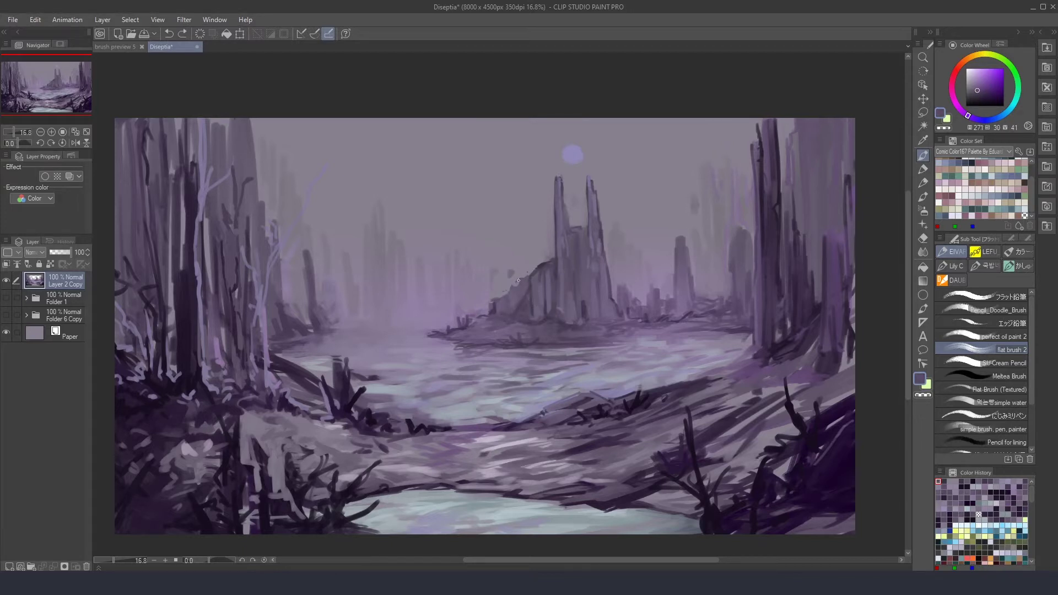
{"action": "left_click", "coordinate": [508, 336], "text": "alt"}
{"action": "left_click_drag", "start_coordinate": [496, 303], "coordinate": [532, 270]}
{"action": "key", "text": "ctrl+z"}
{"action": "left_click", "coordinate": [536, 267], "text": "alt"}
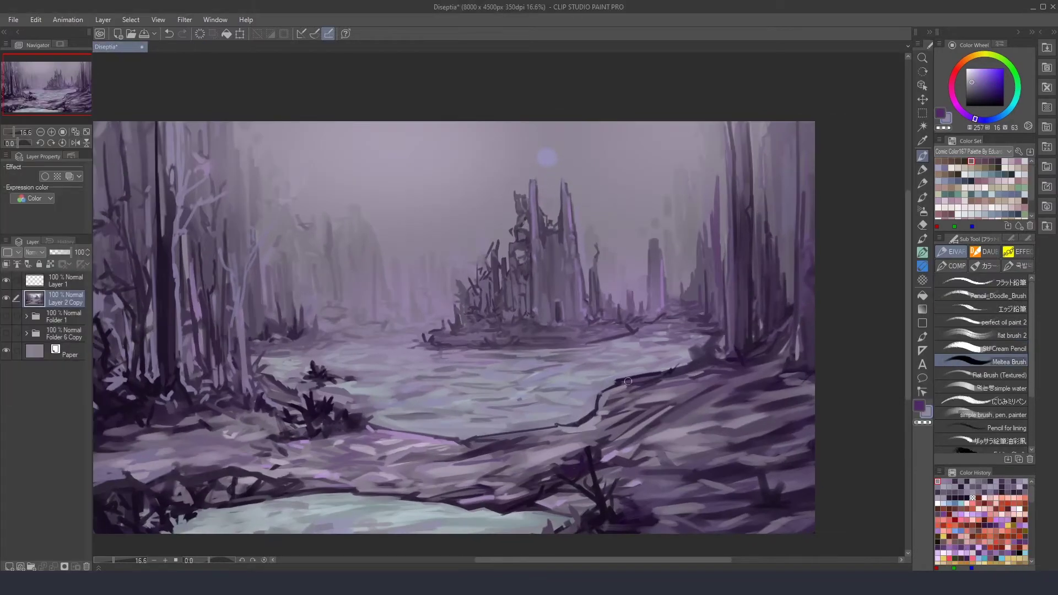
Step: Repaint the lakeside edge of the right bank with strokes in sampled tones
{"action": "left_click_drag", "start_coordinate": [667, 366], "coordinate": [606, 413]}
{"action": "left_click", "coordinate": [634, 409], "text": "alt"}
{"action": "mouse_move", "coordinate": [689, 363]}
{"action": "left_mouse_down"}
{"action": "mouse_move", "coordinate": [604, 412]}
{"action": "mouse_move", "coordinate": [683, 371]}
{"action": "mouse_move", "coordinate": [717, 316]}
{"action": "mouse_move", "coordinate": [759, 301]}
{"action": "mouse_move", "coordinate": [652, 349]}
{"action": "mouse_move", "coordinate": [625, 415]}
{"action": "left_mouse_up"}
Step: Redraw the right bank's shoreline down toward the lake's near edge, undoing the strokes that do not fit
{"action": "key", "text": "period"}
{"action": "left_click", "coordinate": [707, 390], "text": "alt"}
{"action": "key", "text": "ctrl+z"}
{"action": "left_click_drag", "start_coordinate": [706, 352], "coordinate": [628, 405]}
{"action": "left_click_drag", "start_coordinate": [632, 404], "coordinate": [574, 428]}
{"action": "mouse_move", "coordinate": [639, 374]}
{"action": "left_mouse_down"}
{"action": "mouse_move", "coordinate": [699, 355]}
{"action": "mouse_move", "coordinate": [650, 408]}
{"action": "left_mouse_up"}
{"action": "key", "text": "ctrl+z"}
Step: Build up pale rocks with dark contours on the right bank beside the lake using the Cream Pencil
{"action": "left_click", "coordinate": [711, 369], "text": "alt"}
{"action": "mouse_move", "coordinate": [708, 364]}
{"action": "left_mouse_down"}
{"action": "mouse_move", "coordinate": [701, 456]}
{"action": "mouse_move", "coordinate": [738, 359]}
{"action": "mouse_move", "coordinate": [695, 368]}
{"action": "mouse_move", "coordinate": [711, 350]}
{"action": "left_mouse_up"}
{"action": "left_click", "coordinate": [715, 401], "text": "alt"}
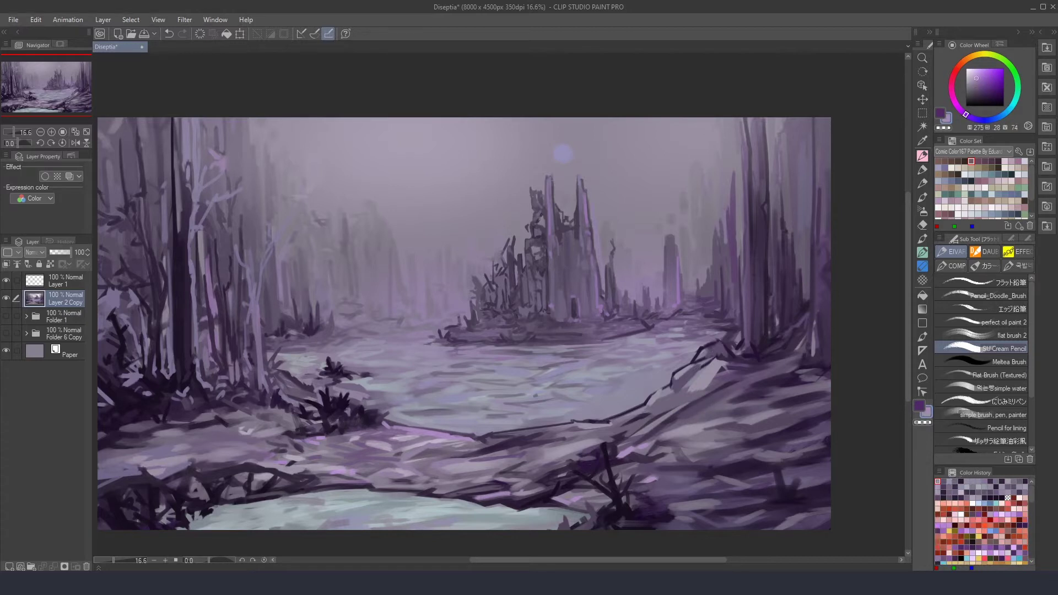
{"action": "left_click", "coordinate": [725, 365], "text": "alt"}
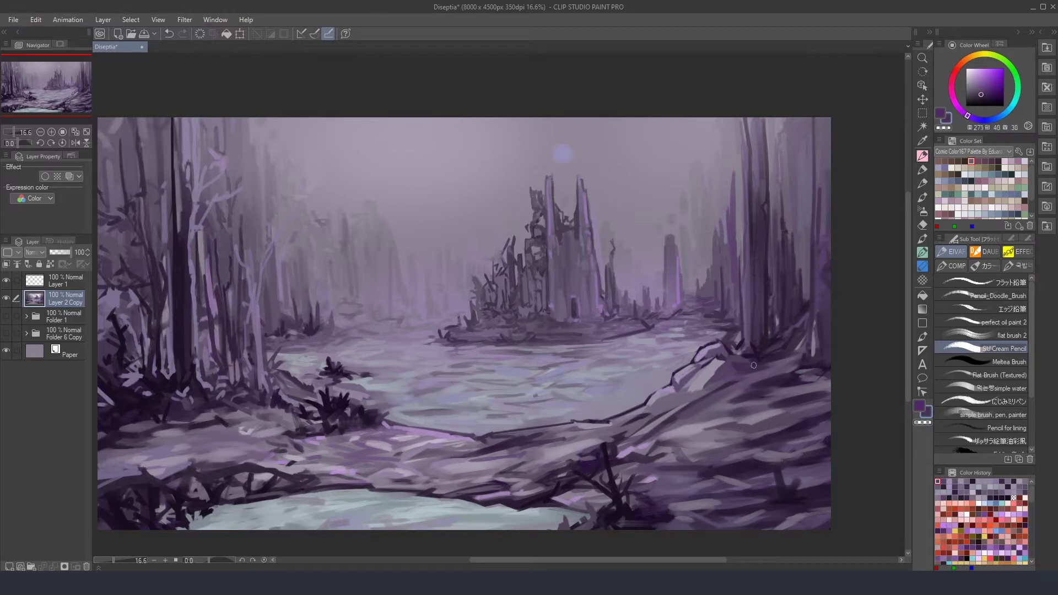
{"action": "left_click", "coordinate": [685, 404], "text": "alt"}
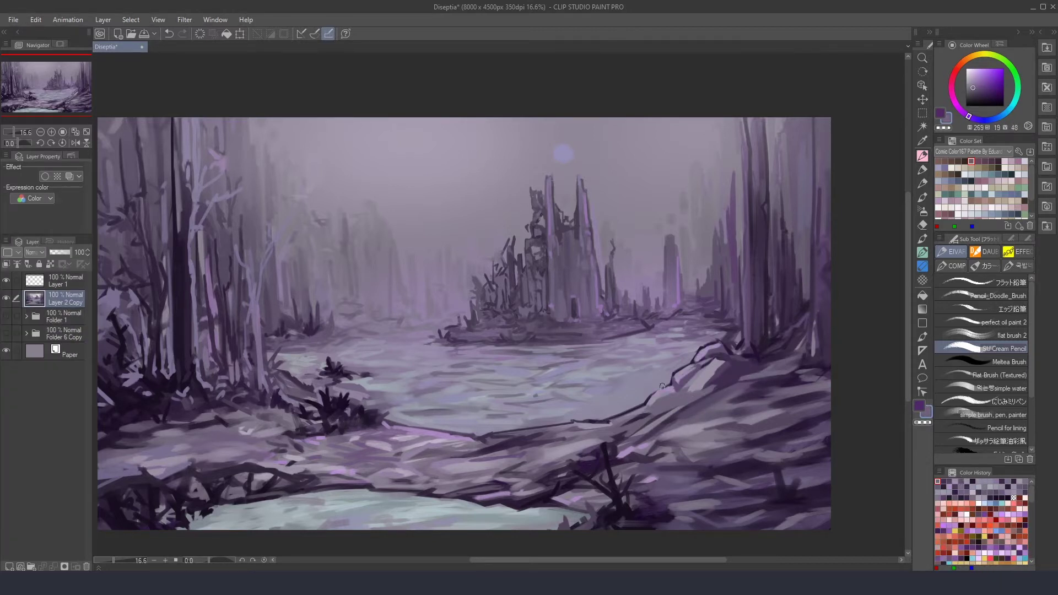
Step: Darken the contour along the lake's near shore and the crease behind the right bank's rocks
{"action": "left_click", "coordinate": [608, 420], "text": "alt"}
{"action": "left_click_drag", "start_coordinate": [544, 424], "coordinate": [613, 421]}
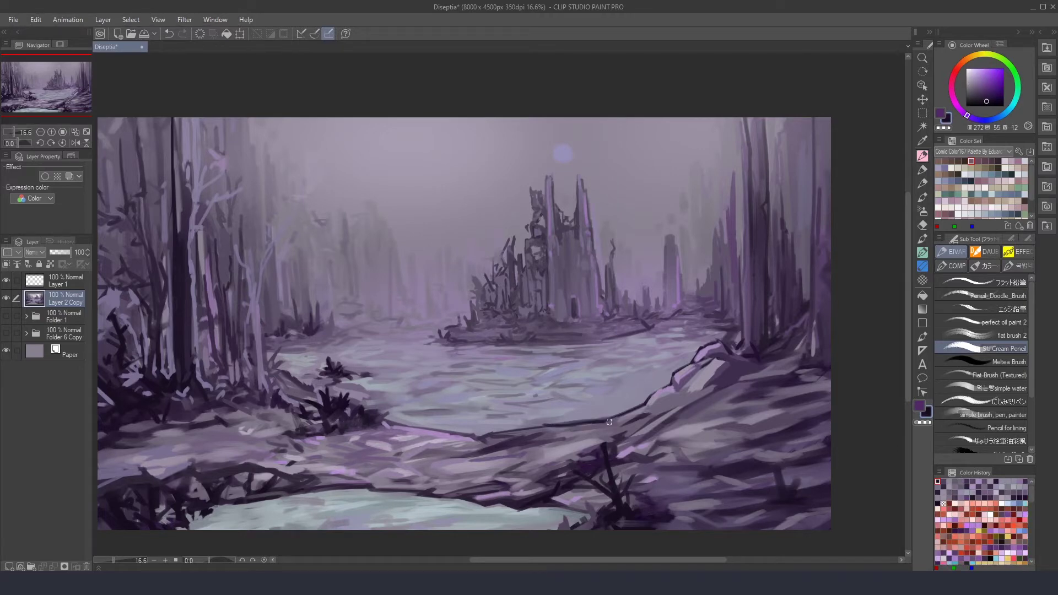
{"action": "left_click_drag", "start_coordinate": [703, 391], "coordinate": [750, 367]}
Step: Paint a light lavender stone at the foreground pool's right edge with sampled light and dark purples
{"action": "scroll", "coordinate": [538, 352], "scroll_direction": "down", "scroll_amount": 1}
{"action": "left_click", "coordinate": [582, 466], "text": "alt"}
{"action": "left_click", "coordinate": [600, 467], "text": "alt"}
{"action": "left_click", "coordinate": [582, 462], "text": "alt"}
{"action": "left_click", "coordinate": [622, 485], "text": "alt"}
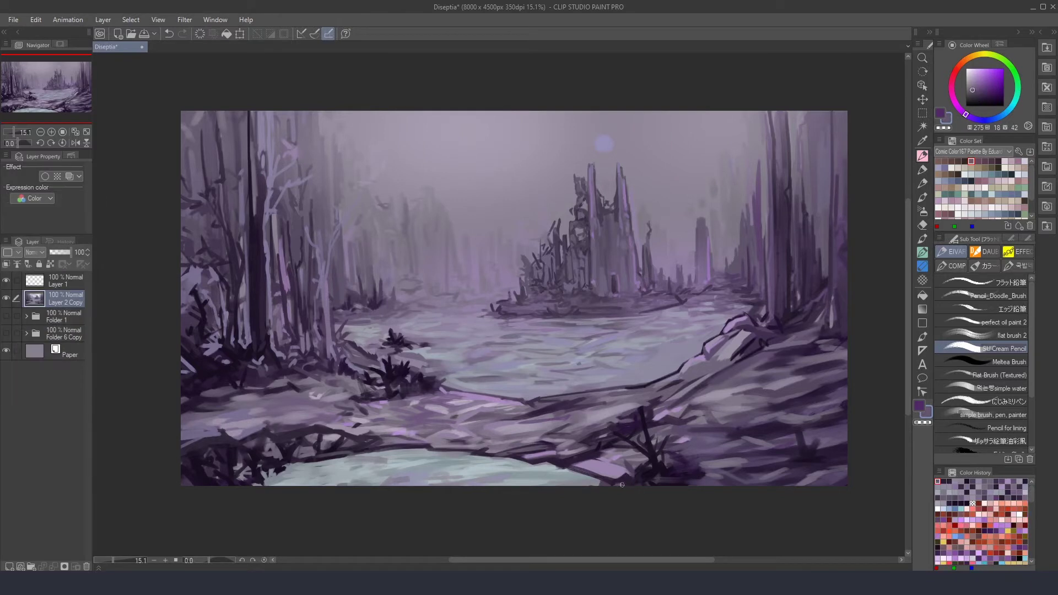
{"action": "left_click", "coordinate": [603, 463], "text": "alt"}
Step: Add dark strokes to the right slope, the roots of the right trees and the left far bank
{"action": "mouse_move", "coordinate": [741, 432]}
{"action": "left_mouse_down"}
{"action": "mouse_move", "coordinate": [807, 392]}
{"action": "mouse_move", "coordinate": [758, 408]}
{"action": "left_mouse_up"}
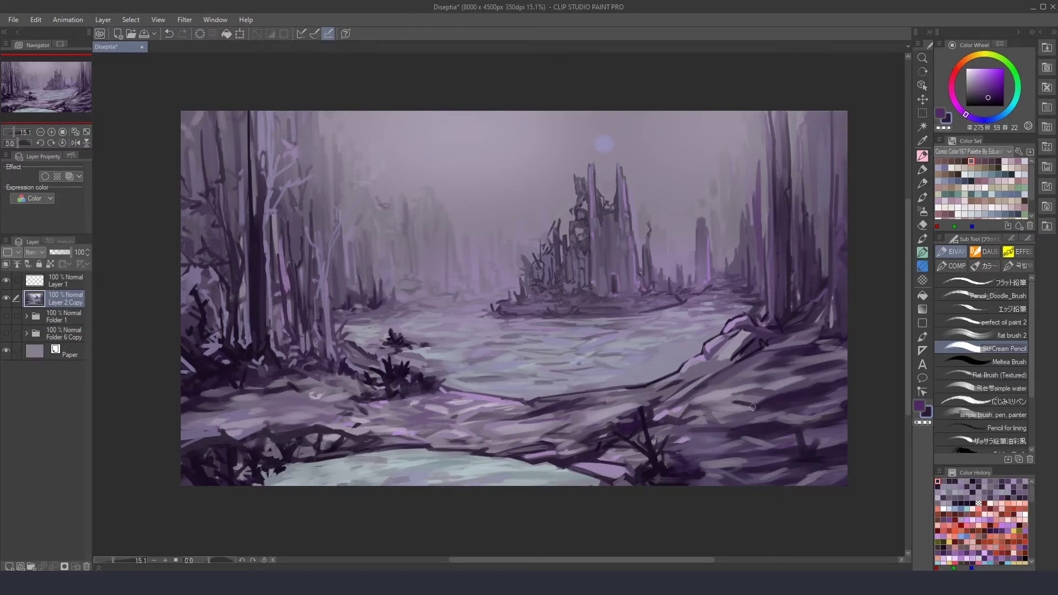
{"action": "left_click", "coordinate": [796, 326], "text": "alt"}
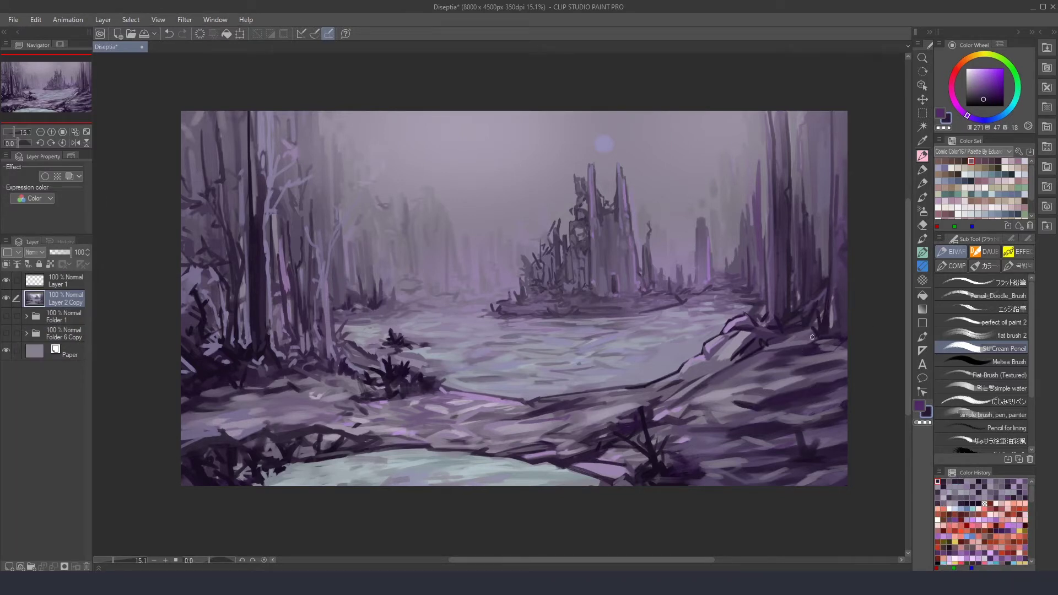
{"action": "left_click", "coordinate": [384, 338], "text": "alt"}
{"action": "left_click_drag", "start_coordinate": [377, 302], "coordinate": [345, 319]}
Step: Paint dark bare branches in the left foreground and touch up the adjacent edge of the pool in blue
{"action": "scroll", "coordinate": [250, 355], "scroll_direction": "up", "scroll_amount": 3}
{"action": "left_click", "coordinate": [237, 449], "text": "alt"}
{"action": "mouse_move", "coordinate": [235, 452]}
{"action": "left_mouse_down"}
{"action": "mouse_move", "coordinate": [215, 496]}
{"action": "mouse_move", "coordinate": [185, 498]}
{"action": "left_mouse_up"}
{"action": "left_click_drag", "start_coordinate": [149, 487], "coordinate": [151, 508]}
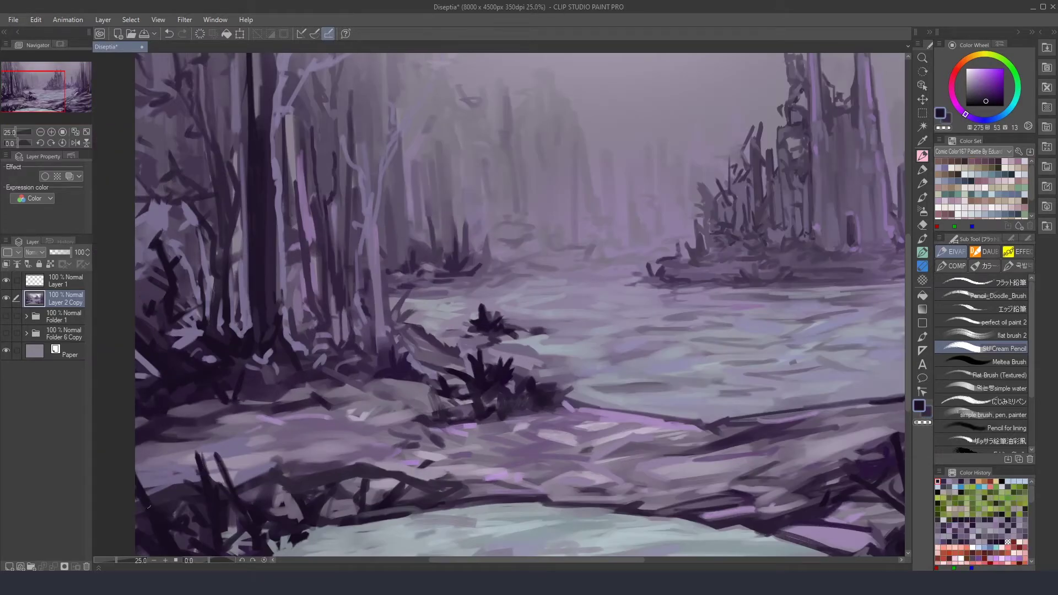
{"action": "scroll", "coordinate": [400, 371], "scroll_direction": "down", "scroll_amount": 2}
{"action": "scroll", "coordinate": [284, 472], "scroll_direction": "up", "scroll_amount": 2}
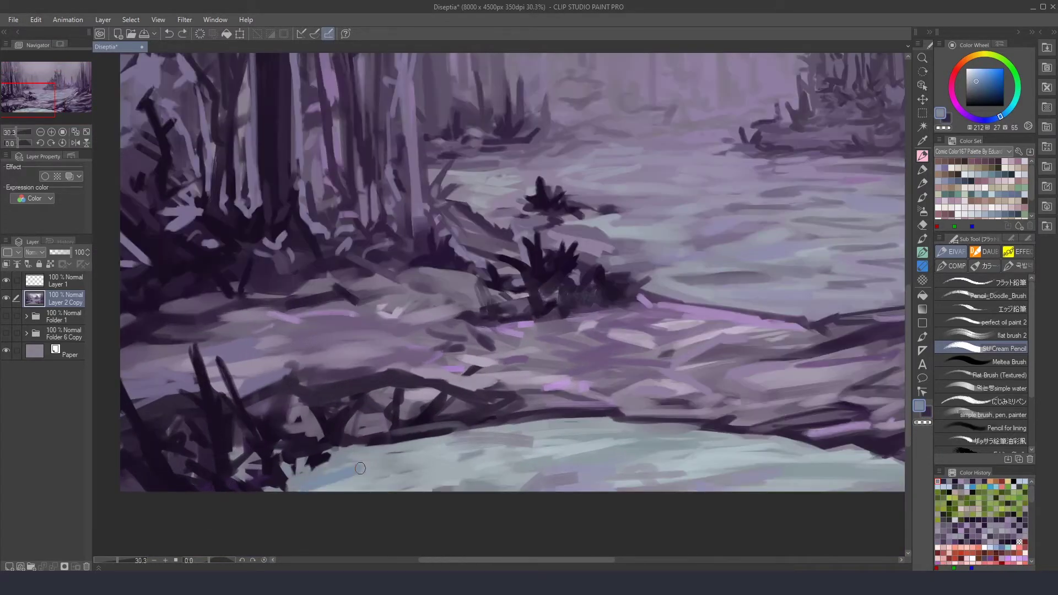
{"action": "scroll", "coordinate": [561, 366], "scroll_direction": "down", "scroll_amount": 2}
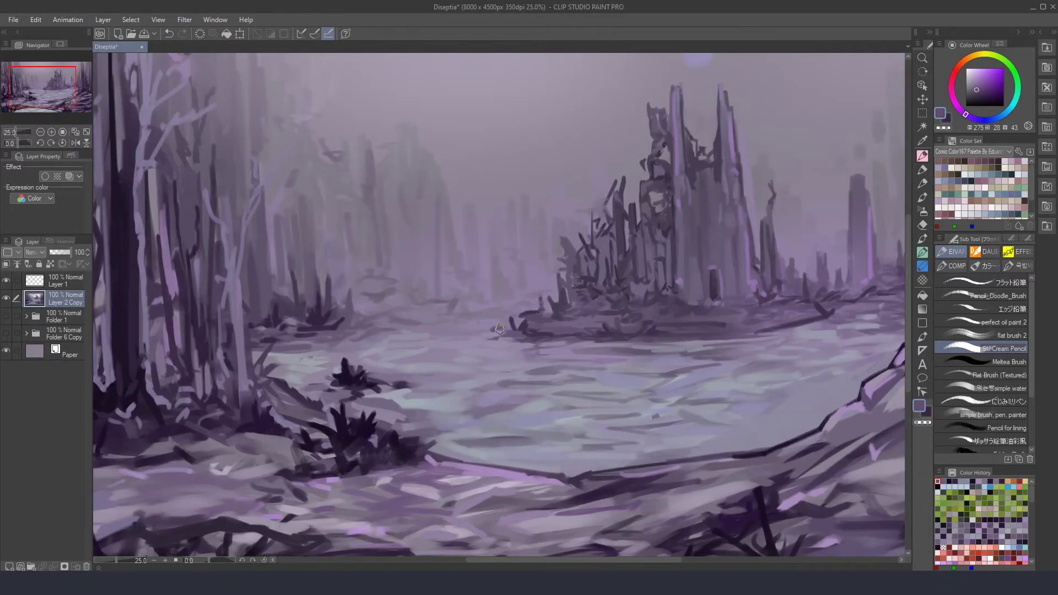
Step: Smooth the ground on the left bank with sampled muted purples using Flat Brush (Textured)
{"action": "scroll", "coordinate": [561, 366], "scroll_direction": "down", "scroll_amount": 1}
{"action": "scroll", "coordinate": [324, 246], "scroll_direction": "up", "scroll_amount": 1}
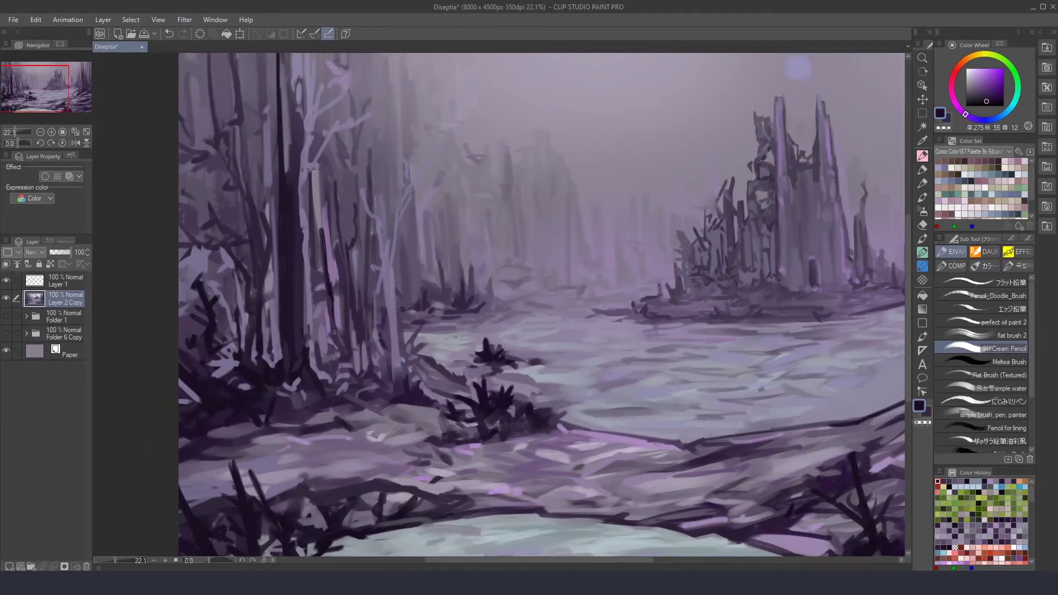
{"action": "scroll", "coordinate": [415, 385], "scroll_direction": "down", "scroll_amount": 1}
{"action": "left_click", "coordinate": [225, 282], "text": "alt"}
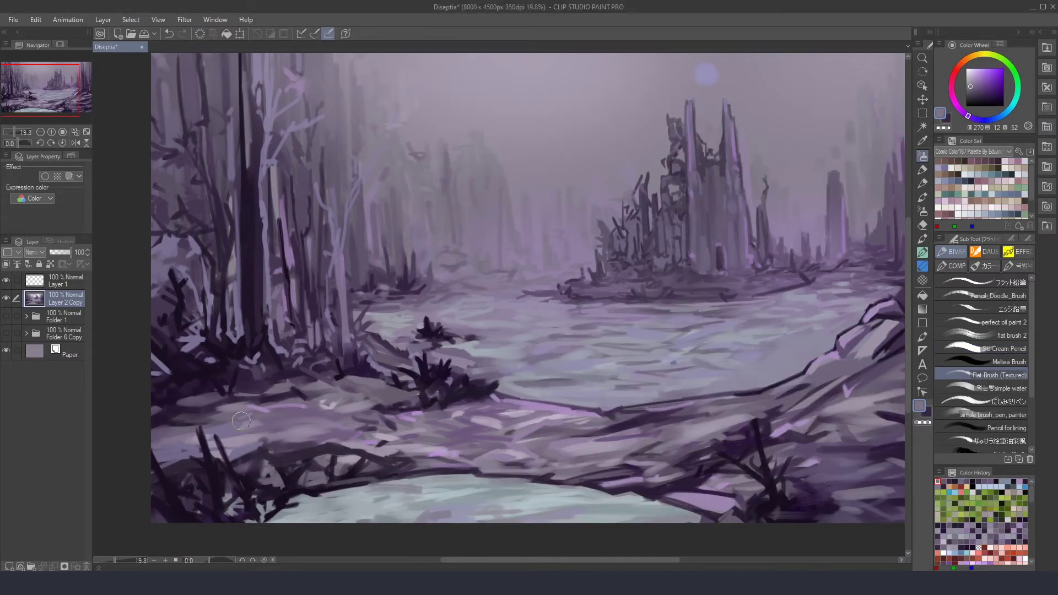
{"action": "left_click_drag", "start_coordinate": [241, 421], "coordinate": [166, 408]}
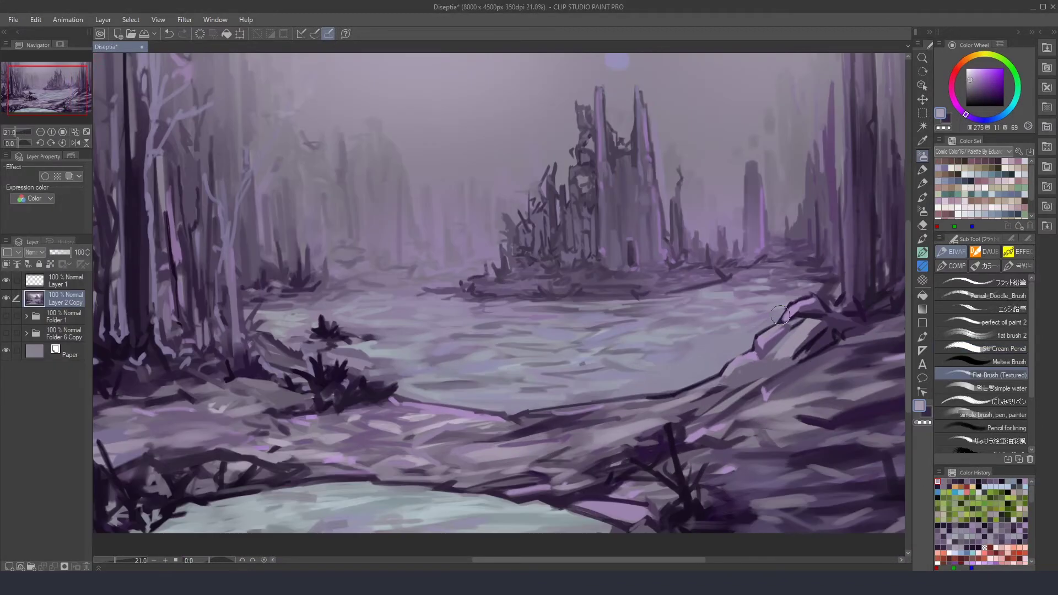
{"action": "scroll", "coordinate": [331, 287], "scroll_direction": "down", "scroll_amount": 1}
{"action": "left_click", "coordinate": [322, 255], "text": "alt"}
Step: Darken the large trunk in the left forest with vertical strokes in sampled deep purples
{"action": "scroll", "coordinate": [292, 397], "scroll_direction": "down", "scroll_amount": 2}
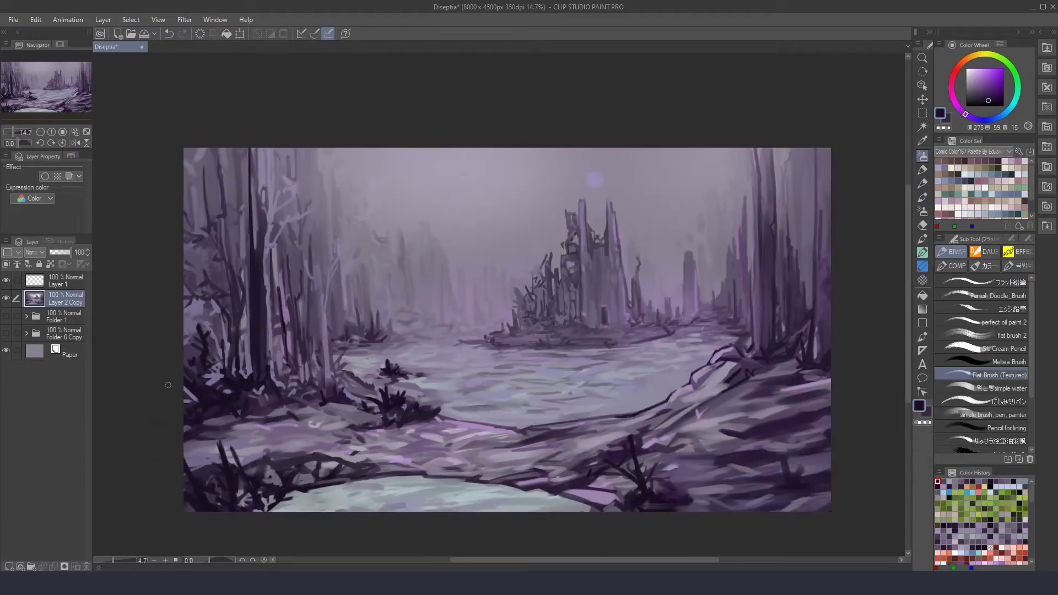
{"action": "left_click", "coordinate": [256, 301], "text": "alt"}
{"action": "left_click", "coordinate": [804, 161], "text": "alt"}
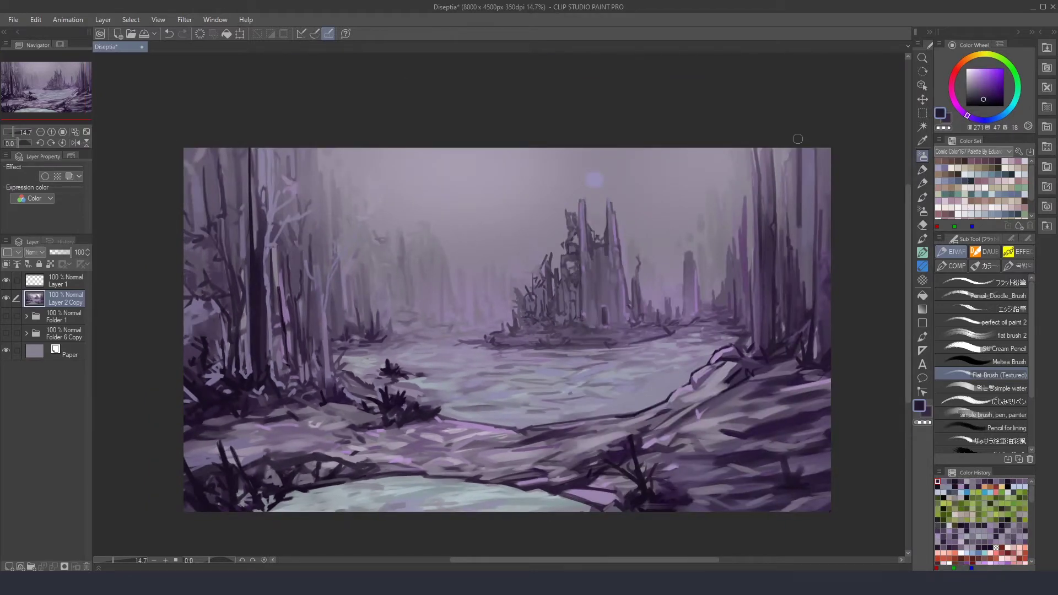
{"action": "left_click_drag", "start_coordinate": [265, 253], "coordinate": [271, 334]}
{"action": "left_click_drag", "start_coordinate": [258, 148], "coordinate": [257, 197]}
Step: Switch to the Cream Pencil and touch up the left undergrowth, the foreground shore and the lake bank with sampled tones
{"action": "left_click", "coordinate": [227, 343], "text": "alt"}
{"action": "key", "text": "p"}
{"action": "left_click", "coordinate": [206, 342], "text": "alt"}
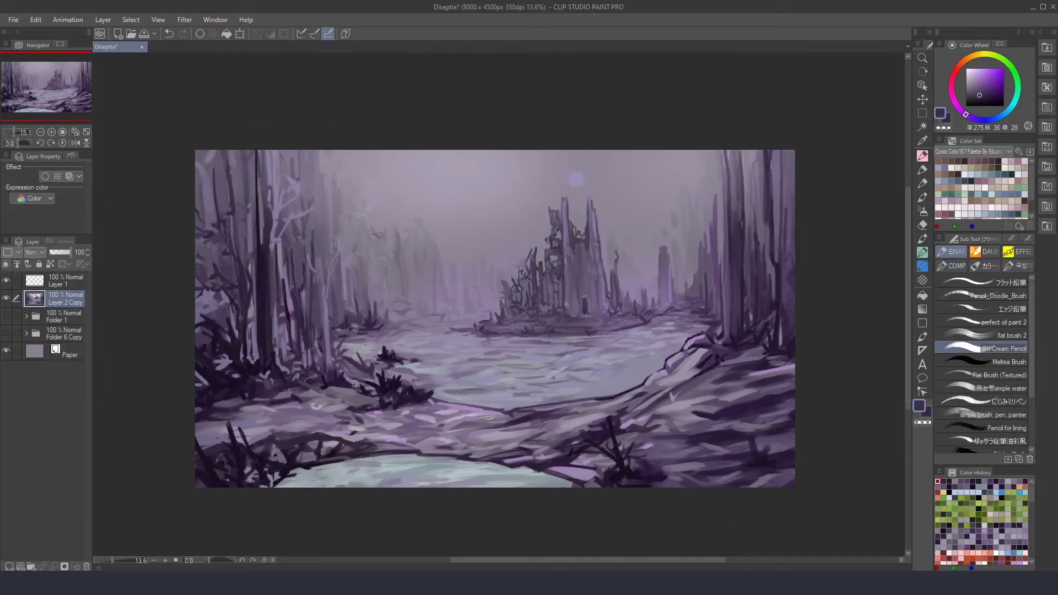
{"action": "scroll", "coordinate": [365, 378], "scroll_direction": "up", "scroll_amount": 2}
{"action": "left_click", "coordinate": [304, 459], "text": "alt"}
{"action": "scroll", "coordinate": [712, 343], "scroll_direction": "up", "scroll_amount": 1}
{"action": "left_click", "coordinate": [537, 439], "text": "alt"}
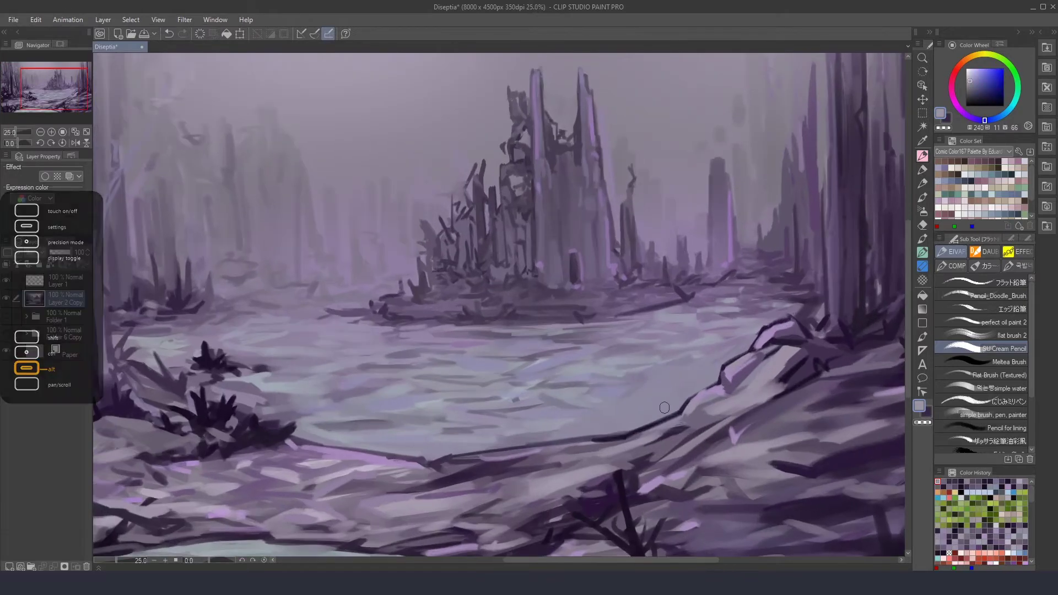
Step: Undo the last stroke on the large left tree and repaint its trunk and the neighbouring shadows in dark purple
{"action": "scroll", "coordinate": [658, 405], "scroll_direction": "down", "scroll_amount": 2}
{"action": "scroll", "coordinate": [231, 165], "scroll_direction": "up", "scroll_amount": 2}
{"action": "left_click", "coordinate": [223, 166], "text": "alt"}
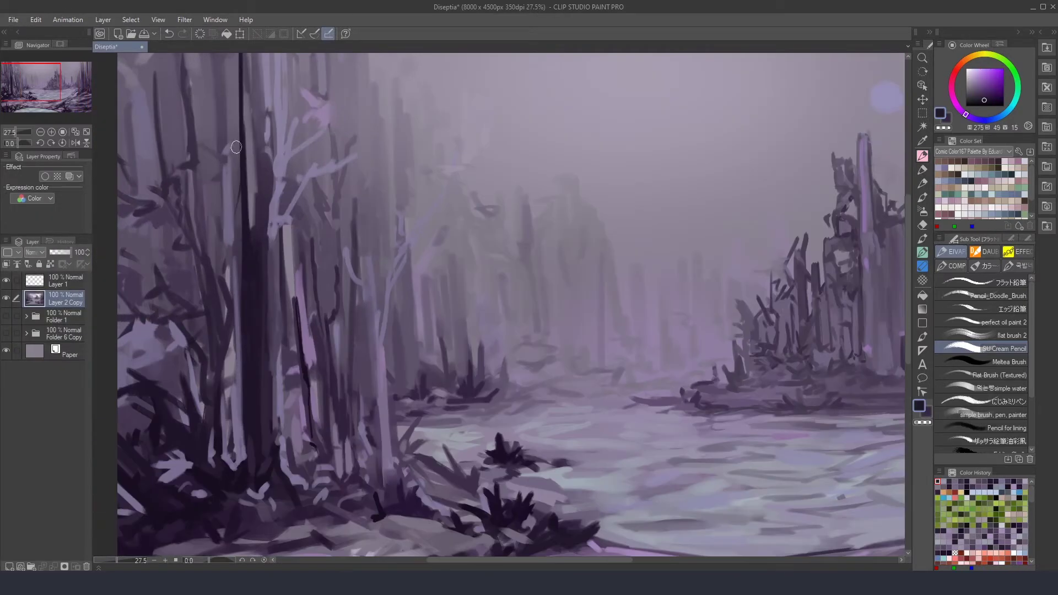
{"action": "scroll", "coordinate": [223, 138], "scroll_direction": "down", "scroll_amount": 2}
{"action": "key", "text": "ctrl+z"}
{"action": "mouse_move", "coordinate": [254, 204]}
{"action": "left_mouse_down"}
{"action": "mouse_move", "coordinate": [258, 328]}
{"action": "mouse_move", "coordinate": [274, 386]}
{"action": "left_mouse_up"}
{"action": "left_click", "coordinate": [261, 320], "text": "alt"}
{"action": "left_click", "coordinate": [247, 286], "text": "alt"}
{"action": "mouse_move", "coordinate": [247, 286]}
{"action": "left_mouse_down"}
{"action": "mouse_move", "coordinate": [249, 316]}
{"action": "mouse_move", "coordinate": [306, 335]}
{"action": "left_mouse_up"}
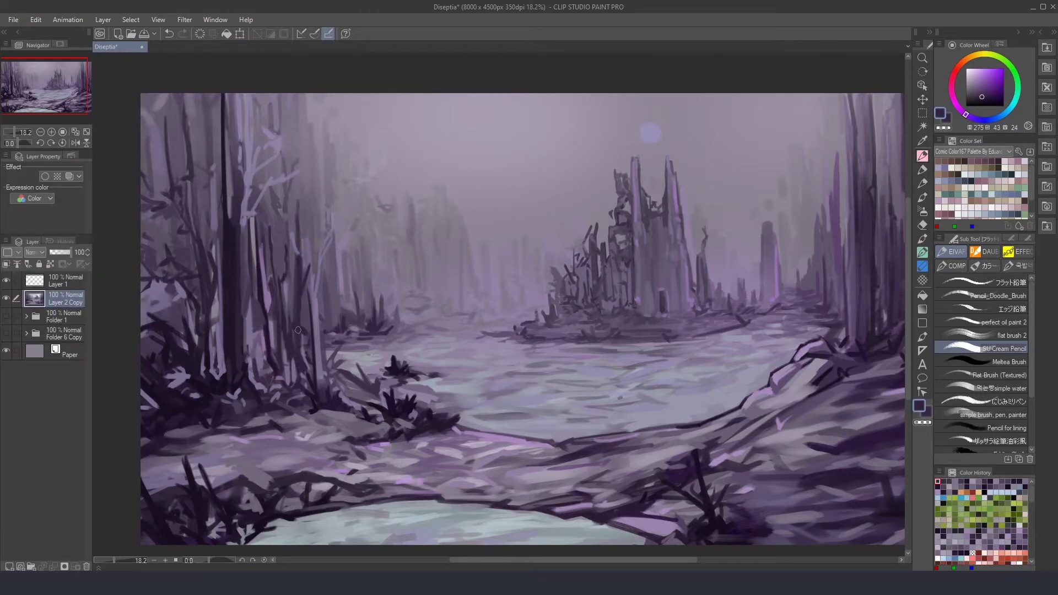
Step: Add thin dark branches to the upper part of the large left tree with the Cream Pencil
{"action": "left_click", "coordinate": [301, 355], "text": "alt"}
{"action": "scroll", "coordinate": [300, 359], "scroll_direction": "up", "scroll_amount": 1}
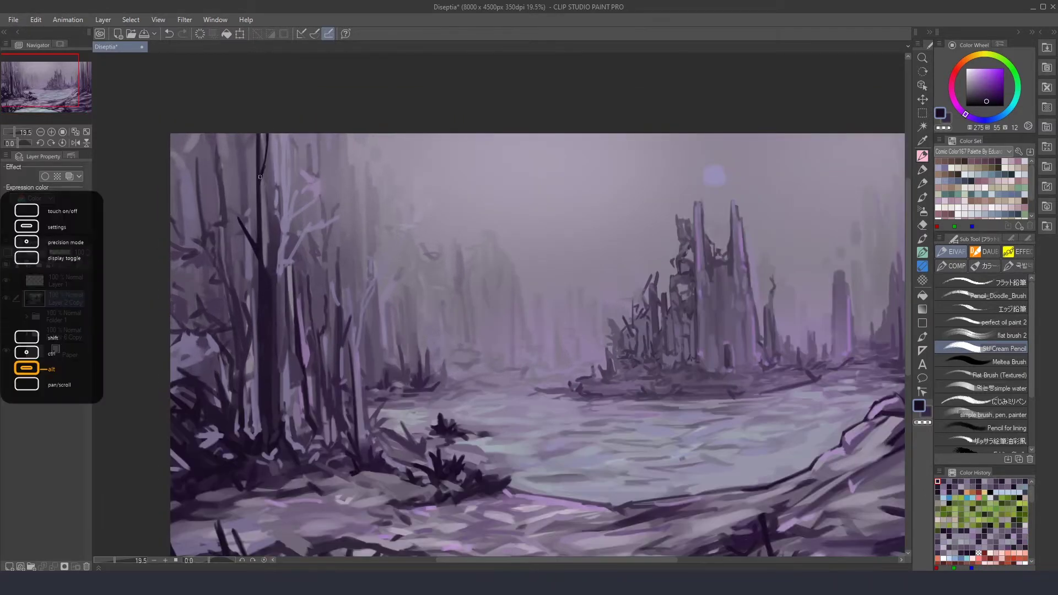
{"action": "scroll", "coordinate": [410, 328], "scroll_direction": "down", "scroll_amount": 2}
{"action": "scroll", "coordinate": [410, 328], "scroll_direction": "up", "scroll_amount": 3}
{"action": "scroll", "coordinate": [409, 328], "scroll_direction": "down", "scroll_amount": 3}
{"action": "scroll", "coordinate": [410, 329], "scroll_direction": "up", "scroll_amount": 2}
Step: Strengthen the contour of the lake's near shoreline with two strokes in a sampled colour
{"action": "left_click", "coordinate": [546, 401], "text": "alt"}
{"action": "left_click_drag", "start_coordinate": [546, 403], "coordinate": [587, 405]}
{"action": "left_click_drag", "start_coordinate": [600, 401], "coordinate": [653, 383]}
Step: Darken the trunks and bases of the right-hand trees with sampled deep purples
{"action": "scroll", "coordinate": [705, 310], "scroll_direction": "down", "scroll_amount": 1}
{"action": "left_click", "coordinate": [724, 353], "text": "alt"}
{"action": "left_click", "coordinate": [771, 364], "text": "alt"}
{"action": "left_click", "coordinate": [788, 360], "text": "alt"}
{"action": "left_click_drag", "start_coordinate": [830, 313], "coordinate": [836, 264]}
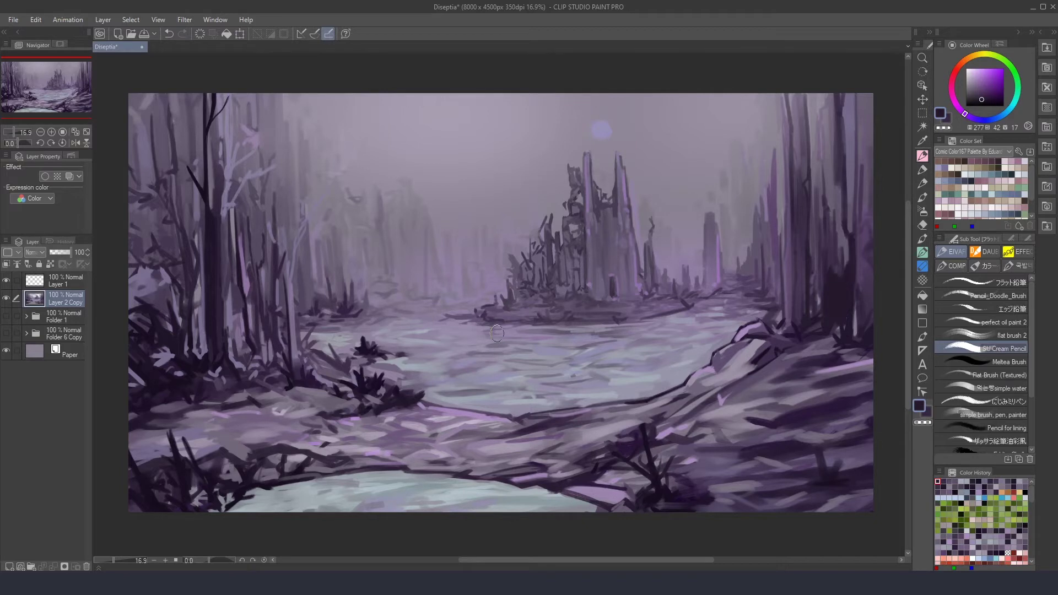
Step: Deepen the shadows between the right-hand tree trunks with vertical strokes in a sampled dark purple
{"action": "left_click", "coordinate": [309, 322], "text": "alt"}
{"action": "left_click", "coordinate": [841, 233], "text": "alt"}
{"action": "left_click_drag", "start_coordinate": [822, 215], "coordinate": [819, 330]}
{"action": "left_click_drag", "start_coordinate": [832, 273], "coordinate": [839, 184]}
{"action": "left_click", "coordinate": [854, 360], "text": "alt"}
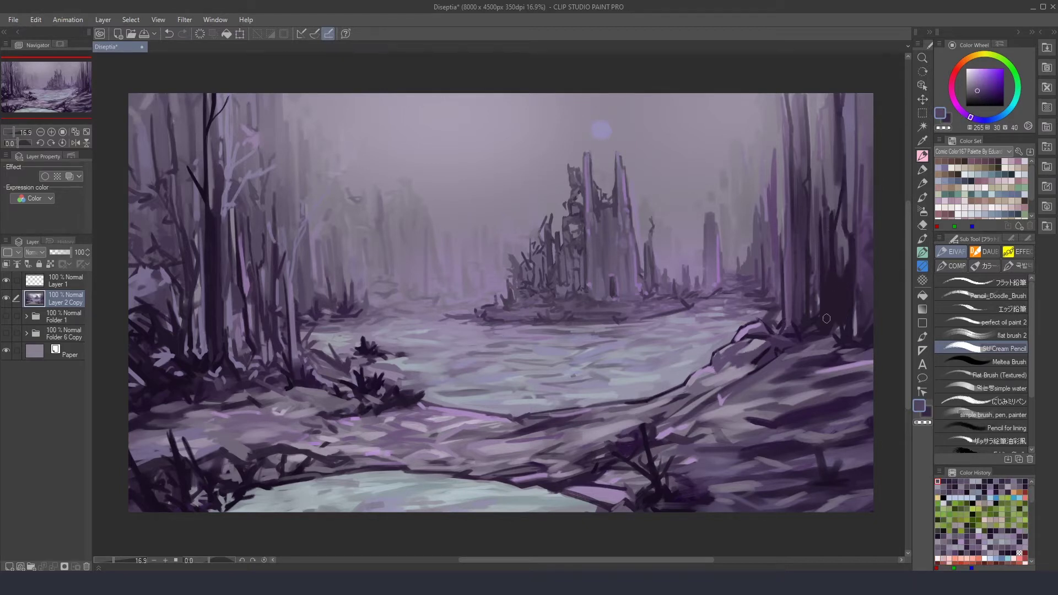
{"action": "left_click", "coordinate": [795, 345], "text": "alt"}
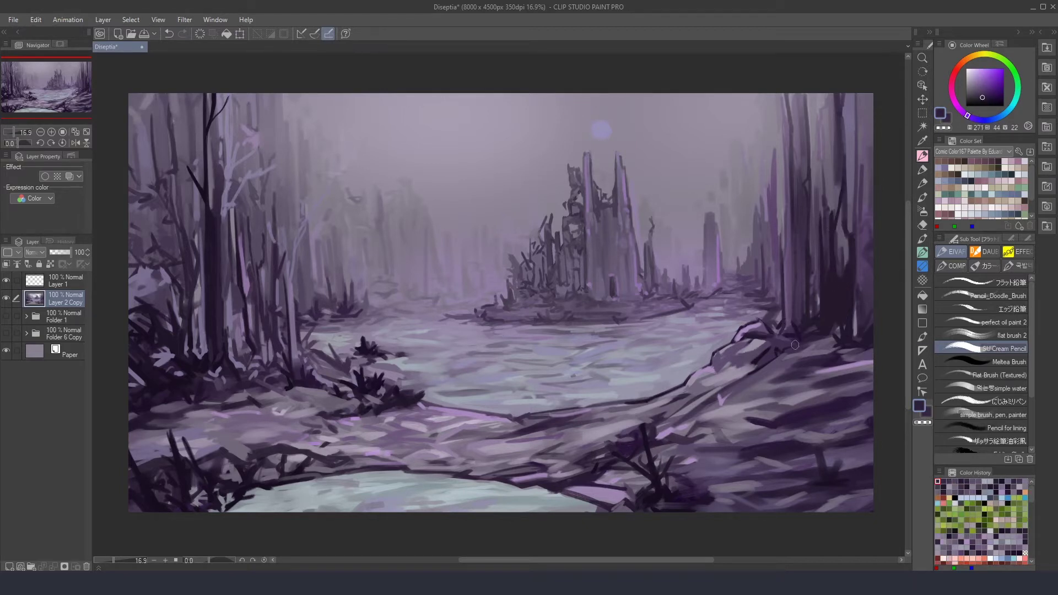
Step: Paint a thin, dark bare tree with branches at the lakeside edge of the left forest using a sampled deep purple
{"action": "left_click", "coordinate": [720, 366], "text": "alt"}
{"action": "scroll", "coordinate": [164, 242], "scroll_direction": "up", "scroll_amount": 1}
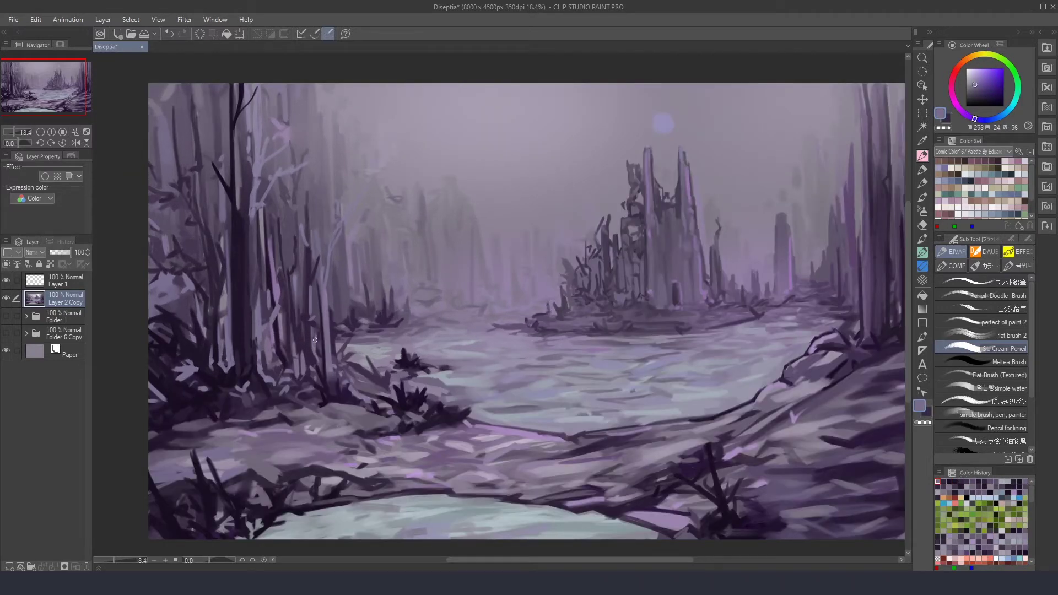
{"action": "left_click", "coordinate": [287, 264], "text": "alt"}
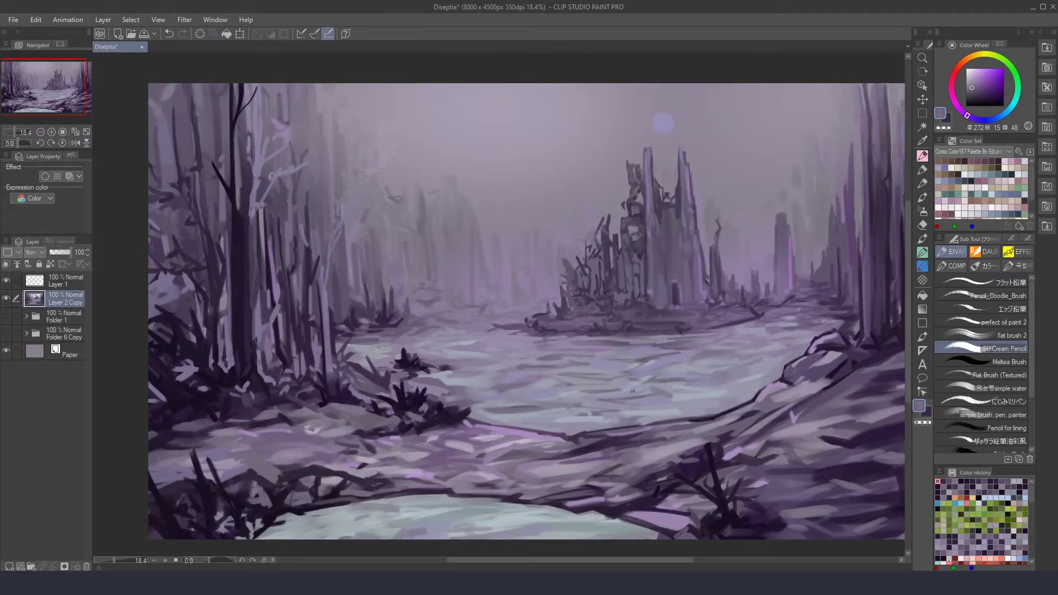
{"action": "left_click", "coordinate": [331, 287], "text": "alt"}
{"action": "left_click_drag", "start_coordinate": [332, 322], "coordinate": [332, 273]}
{"action": "left_click_drag", "start_coordinate": [334, 368], "coordinate": [330, 266]}
{"action": "left_click_drag", "start_coordinate": [333, 382], "coordinate": [333, 353]}
{"action": "left_click_drag", "start_coordinate": [329, 276], "coordinate": [330, 174]}
{"action": "left_click_drag", "start_coordinate": [339, 182], "coordinate": [323, 231]}
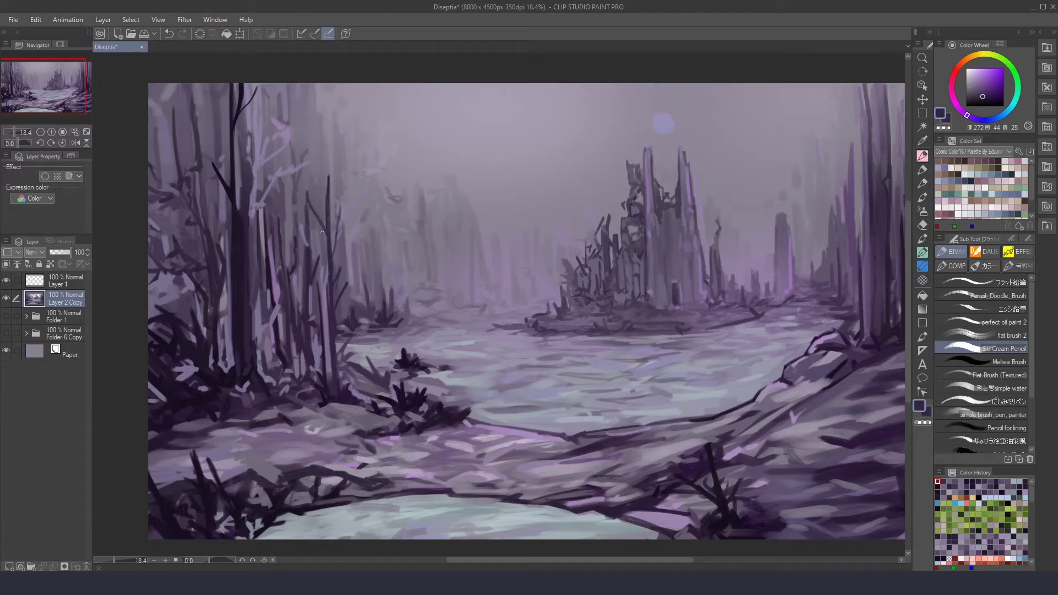
Step: Refine the undergrowth and trunk bases of the left forest with sampled light and very dark purples
{"action": "left_click", "coordinate": [323, 341], "text": "alt"}
{"action": "left_click", "coordinate": [322, 344], "text": "alt"}
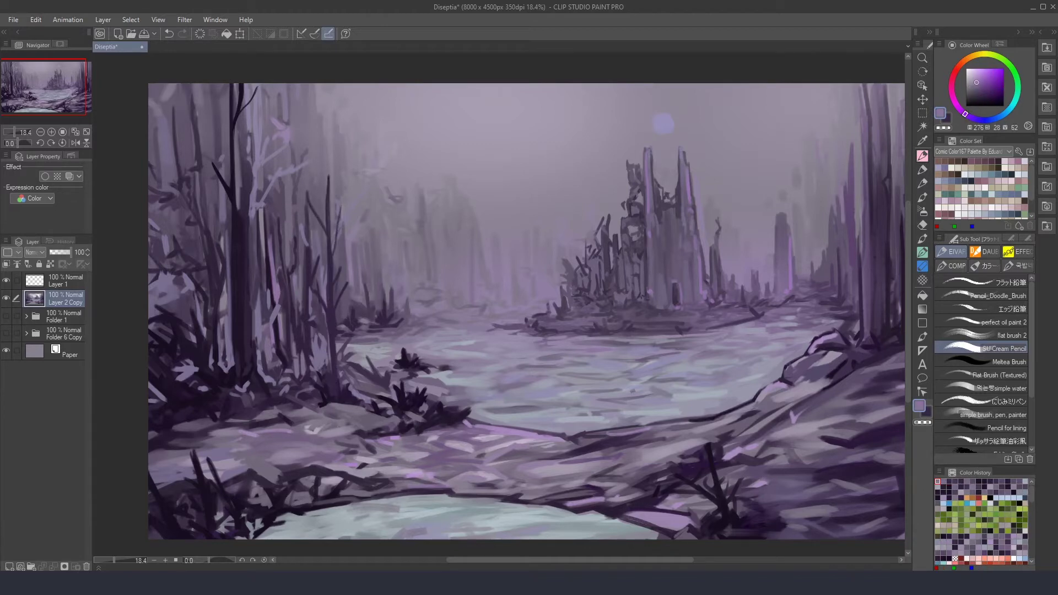
{"action": "scroll", "coordinate": [215, 362], "scroll_direction": "down", "scroll_amount": 1}
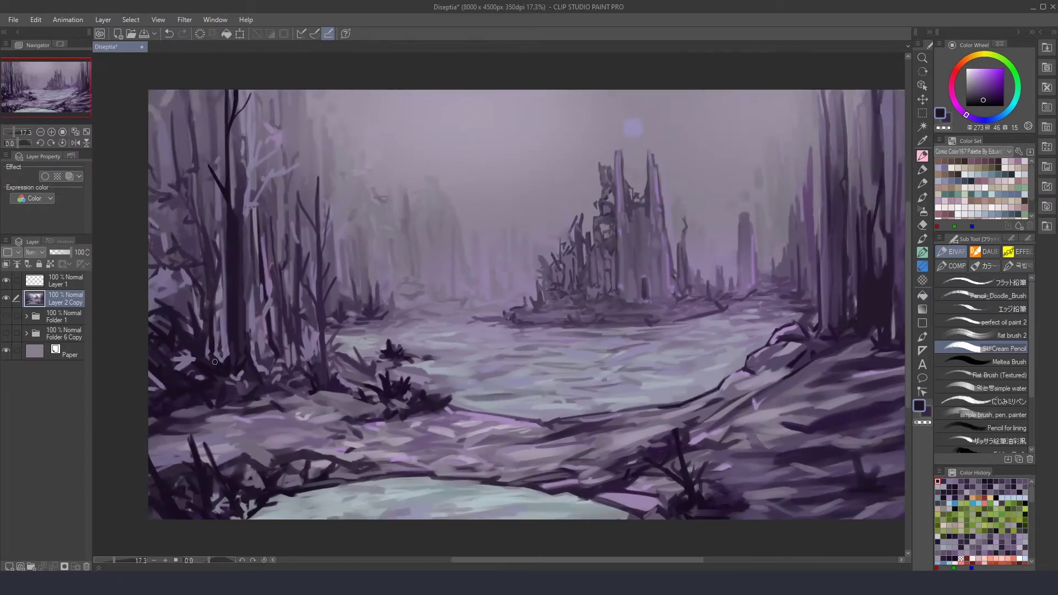
{"action": "scroll", "coordinate": [214, 362], "scroll_direction": "down", "scroll_amount": 1}
{"action": "left_click", "coordinate": [218, 361], "text": "alt"}
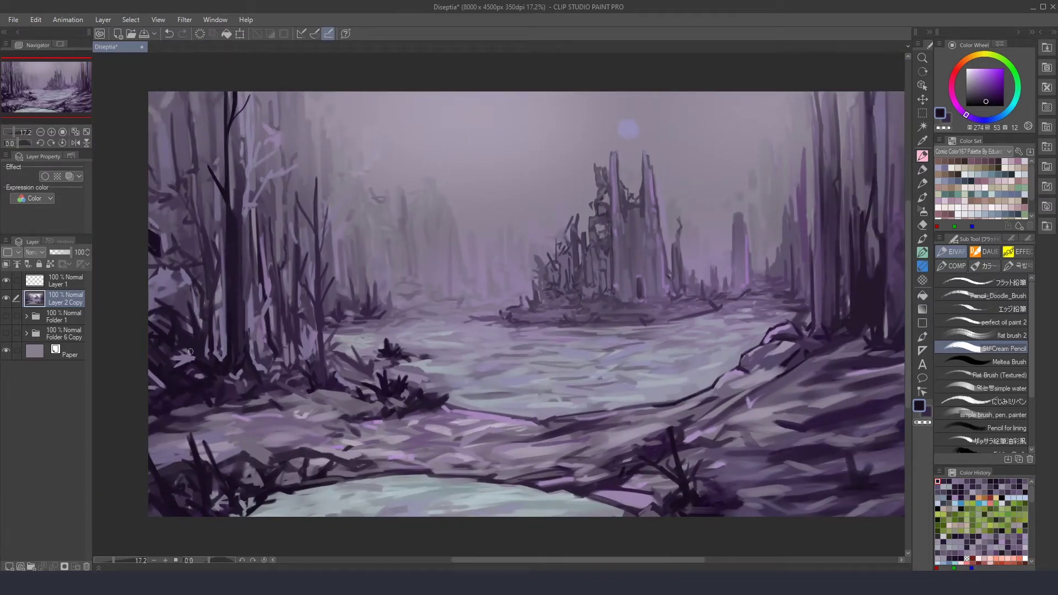
{"action": "scroll", "coordinate": [190, 352], "scroll_direction": "down", "scroll_amount": 1}
Step: Add sampled light purple strokes to the right bank and darken its small stump with flat brush 2
{"action": "left_click", "coordinate": [649, 372], "text": "alt"}
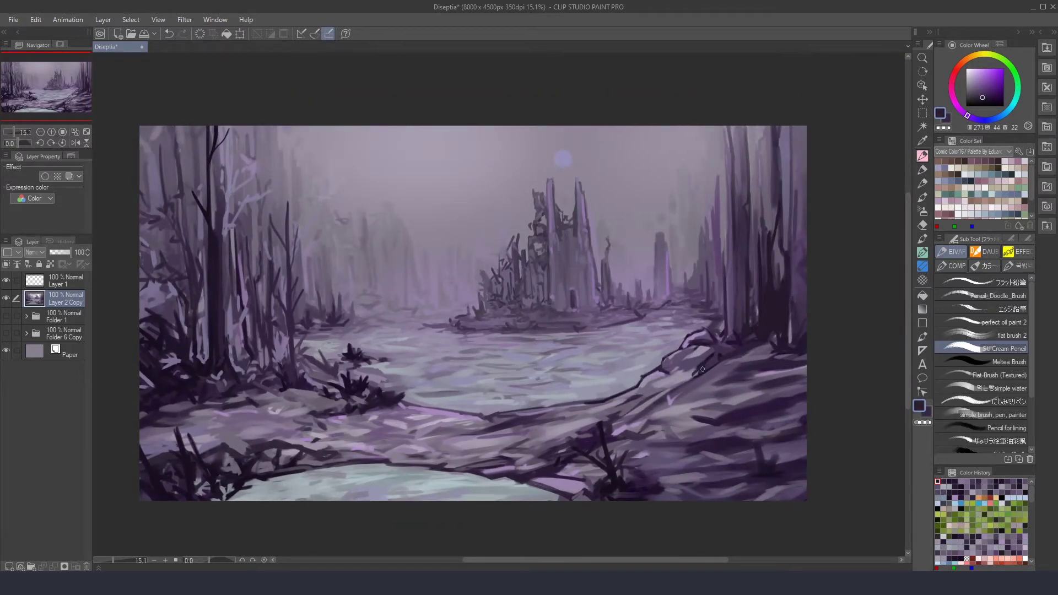
{"action": "key", "text": "b"}
{"action": "left_click", "coordinate": [707, 425], "text": "alt"}
{"action": "mouse_move", "coordinate": [707, 426]}
{"action": "left_mouse_down"}
{"action": "mouse_move", "coordinate": [662, 436]}
{"action": "mouse_move", "coordinate": [681, 456]}
{"action": "mouse_move", "coordinate": [676, 427]}
{"action": "left_mouse_up"}
{"action": "left_click", "coordinate": [681, 456], "text": "alt"}
{"action": "left_click", "coordinate": [759, 381], "text": "alt"}
{"action": "mouse_move", "coordinate": [759, 381]}
{"action": "left_mouse_down"}
{"action": "mouse_move", "coordinate": [729, 372]}
{"action": "mouse_move", "coordinate": [687, 396]}
{"action": "left_mouse_up"}
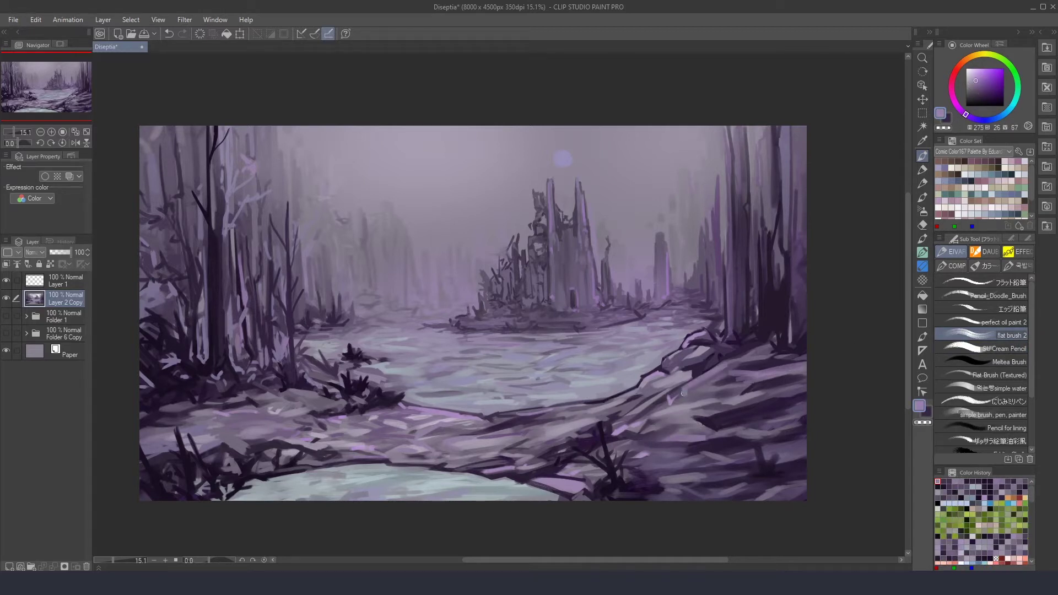
{"action": "left_click", "coordinate": [717, 363], "text": "alt"}
{"action": "key", "text": "b"}
{"action": "left_click", "coordinate": [798, 468], "text": "alt"}
{"action": "left_click_drag", "start_coordinate": [771, 447], "coordinate": [764, 480]}
Step: Rework the foreground pond's surface and edges with strokes in sampled colours, undoing the last two
{"action": "key", "text": "b"}
{"action": "left_click", "coordinate": [259, 479], "text": "alt"}
{"action": "left_click_drag", "start_coordinate": [223, 496], "coordinate": [334, 474]}
{"action": "left_click_drag", "start_coordinate": [480, 495], "coordinate": [568, 487]}
{"action": "left_click_drag", "start_coordinate": [430, 469], "coordinate": [375, 483]}
{"action": "left_click", "coordinate": [386, 483], "text": "alt"}
{"action": "left_click_drag", "start_coordinate": [242, 496], "coordinate": [275, 494]}
{"action": "left_click_drag", "start_coordinate": [463, 494], "coordinate": [570, 490]}
{"action": "left_click", "coordinate": [290, 482], "text": "alt"}
{"action": "mouse_move", "coordinate": [259, 485]}
{"action": "left_mouse_down"}
{"action": "mouse_move", "coordinate": [297, 498]}
{"action": "mouse_move", "coordinate": [228, 485]}
{"action": "left_mouse_up"}
{"action": "key", "text": "ctrl+z"}
{"action": "key", "text": "ctrl+z"}
Step: Reinforce the foreground pond's bank and the plants beside it with the Cream Pencil in sampled dark purple
{"action": "key", "text": "p"}
{"action": "scroll", "coordinate": [248, 463], "scroll_direction": "up", "scroll_amount": 2}
{"action": "left_click", "coordinate": [316, 459], "text": "alt"}
{"action": "scroll", "coordinate": [316, 459], "scroll_direction": "down", "scroll_amount": 2}
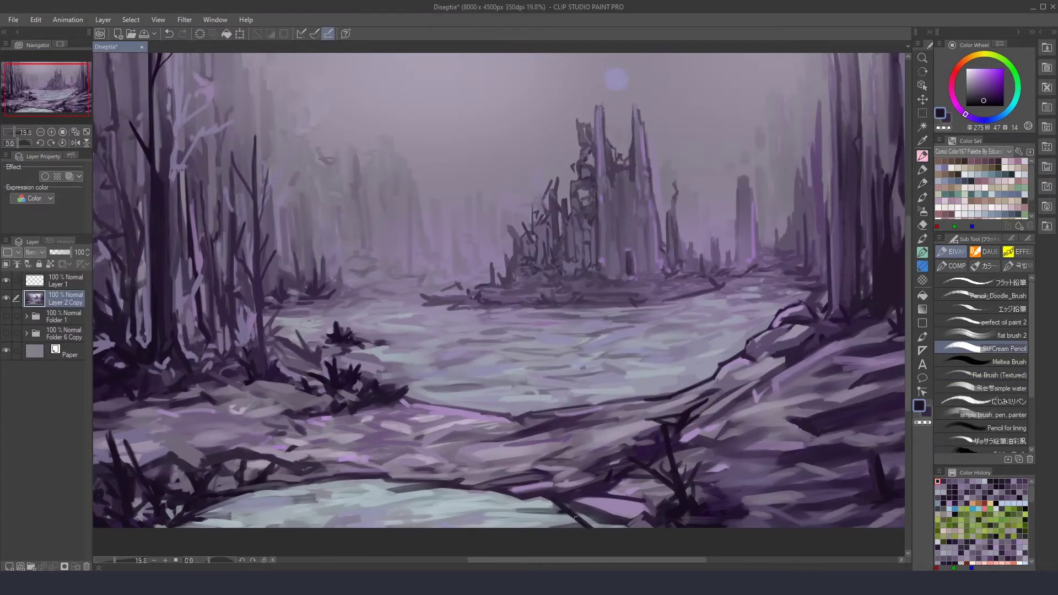
{"action": "scroll", "coordinate": [317, 459], "scroll_direction": "up", "scroll_amount": 1}
{"action": "left_click", "coordinate": [287, 480], "text": "alt"}
{"action": "left_click_drag", "start_coordinate": [248, 484], "coordinate": [364, 463]}
{"action": "left_click", "coordinate": [402, 457], "text": "alt"}
{"action": "left_click_drag", "start_coordinate": [231, 490], "coordinate": [311, 504]}
{"action": "mouse_move", "coordinate": [380, 466]}
{"action": "left_mouse_down"}
{"action": "mouse_move", "coordinate": [249, 508]}
{"action": "mouse_move", "coordinate": [375, 469]}
{"action": "left_mouse_up"}
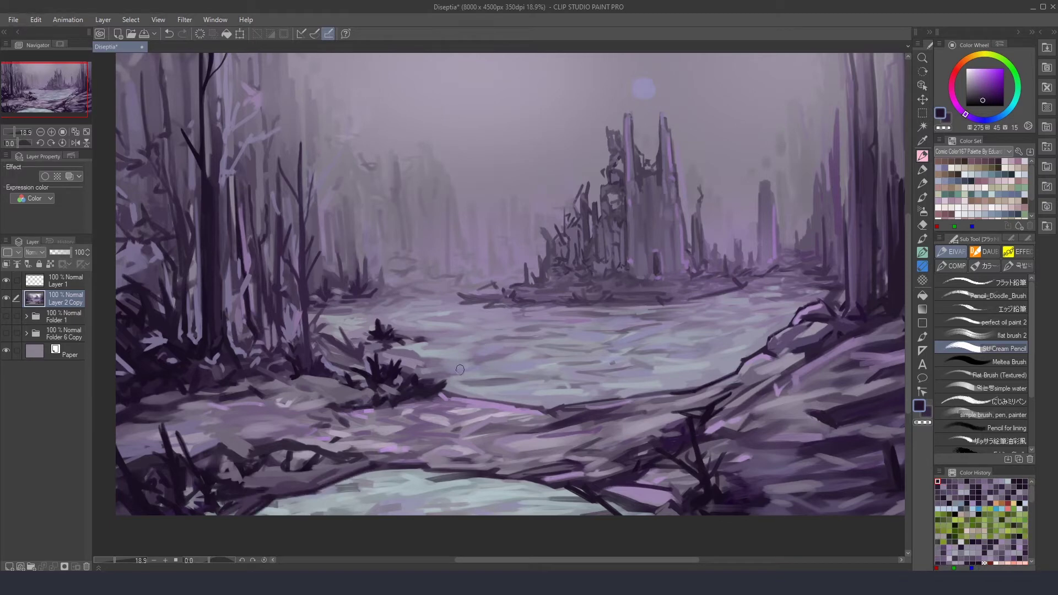
Step: Brush a vertical stroke between the left forest trunks with Flat Brush (Textured) and sample a muted mid purple
{"action": "left_click", "coordinate": [420, 382], "text": "alt"}
{"action": "scroll", "coordinate": [341, 248], "scroll_direction": "down", "scroll_amount": 1}
{"action": "scroll", "coordinate": [275, 164], "scroll_direction": "up", "scroll_amount": 2}
{"action": "key", "text": "b"}
{"action": "left_click_drag", "start_coordinate": [275, 164], "coordinate": [295, 248]}
{"action": "scroll", "coordinate": [292, 193], "scroll_direction": "down", "scroll_amount": 1}
{"action": "left_click", "coordinate": [342, 337], "text": "alt"}
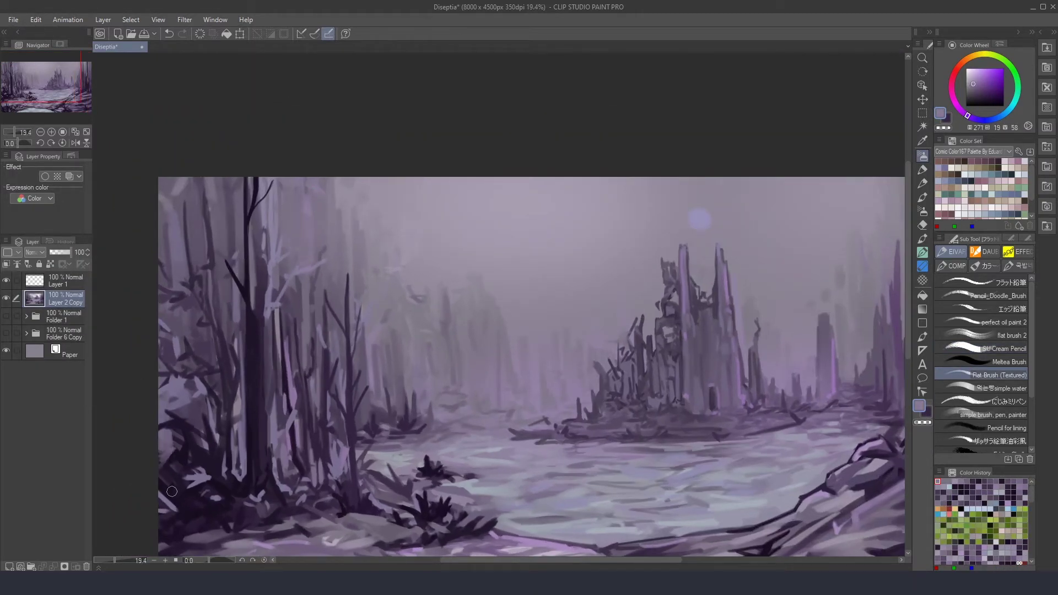
Step: Paint vertical trunk strokes through the right-hand trees with Flat Brush (Textured) in sampled purples
{"action": "scroll", "coordinate": [342, 336], "scroll_direction": "down", "scroll_amount": 1}
{"action": "left_click_drag", "start_coordinate": [551, 330], "coordinate": [309, 353]}
{"action": "left_click", "coordinate": [628, 287], "text": "alt"}
{"action": "mouse_move", "coordinate": [628, 309]}
{"action": "left_mouse_down"}
{"action": "mouse_move", "coordinate": [625, 193]}
{"action": "mouse_move", "coordinate": [633, 203]}
{"action": "left_mouse_up"}
{"action": "left_click", "coordinate": [603, 338], "text": "alt"}
{"action": "left_click_drag", "start_coordinate": [700, 259], "coordinate": [699, 190]}
{"action": "left_click_drag", "start_coordinate": [666, 329], "coordinate": [665, 234]}
{"action": "mouse_move", "coordinate": [659, 413]}
{"action": "left_mouse_down"}
{"action": "mouse_move", "coordinate": [660, 325]}
{"action": "mouse_move", "coordinate": [687, 256]}
{"action": "left_mouse_up"}
Step: Add dark, slender trunks to the right-hand trees with the Meltea Brush in a sampled deep purple
{"action": "scroll", "coordinate": [717, 444], "scroll_direction": "up", "scroll_amount": 1}
{"action": "left_click", "coordinate": [1008, 361]}
{"action": "left_click", "coordinate": [711, 448], "text": "alt"}
{"action": "scroll", "coordinate": [716, 446], "scroll_direction": "up", "scroll_amount": 1}
{"action": "left_click_drag", "start_coordinate": [686, 336], "coordinate": [685, 242]}
{"action": "left_click_drag", "start_coordinate": [673, 365], "coordinate": [672, 307]}
{"action": "left_click_drag", "start_coordinate": [684, 220], "coordinate": [682, 174]}
{"action": "left_click_drag", "start_coordinate": [681, 241], "coordinate": [688, 143]}
{"action": "left_click_drag", "start_coordinate": [690, 266], "coordinate": [688, 198]}
Step: Paint dark trunks into the left forest with the Meltea Brush
{"action": "scroll", "coordinate": [671, 458], "scroll_direction": "down", "scroll_amount": 3}
{"action": "scroll", "coordinate": [243, 353], "scroll_direction": "up", "scroll_amount": 1}
{"action": "mouse_move", "coordinate": [259, 345]}
{"action": "left_mouse_down"}
{"action": "mouse_move", "coordinate": [259, 284]}
{"action": "mouse_move", "coordinate": [248, 303]}
{"action": "left_mouse_up"}
{"action": "scroll", "coordinate": [248, 381], "scroll_direction": "up", "scroll_amount": 1}
{"action": "left_click_drag", "start_coordinate": [247, 392], "coordinate": [245, 312]}
{"action": "left_click_drag", "start_coordinate": [243, 306], "coordinate": [253, 177]}
{"action": "left_click", "coordinate": [268, 328], "text": "alt"}
{"action": "left_click_drag", "start_coordinate": [253, 382], "coordinate": [260, 304]}
{"action": "scroll", "coordinate": [236, 256], "scroll_direction": "down", "scroll_amount": 1}
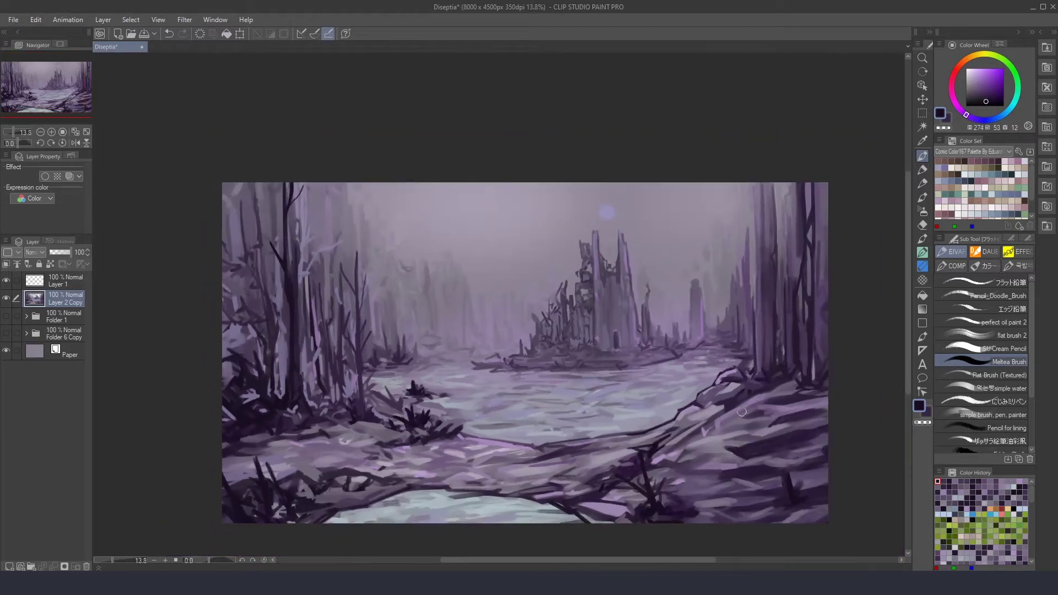
Step: Cover the left foreground plants and the right slope with broad flat brush 2 strokes in sampled purples
{"action": "left_click", "coordinate": [1012, 335]}
{"action": "left_click", "coordinate": [298, 485], "text": "alt"}
{"action": "left_click_drag", "start_coordinate": [237, 496], "coordinate": [386, 474]}
{"action": "left_click", "coordinate": [771, 435], "text": "alt"}
{"action": "mouse_move", "coordinate": [716, 460]}
{"action": "left_mouse_down"}
{"action": "mouse_move", "coordinate": [824, 425]}
{"action": "mouse_move", "coordinate": [827, 444]}
{"action": "left_mouse_up"}
{"action": "left_click_drag", "start_coordinate": [708, 488], "coordinate": [826, 463]}
{"action": "left_click_drag", "start_coordinate": [689, 523], "coordinate": [822, 436]}
{"action": "left_click", "coordinate": [692, 513], "text": "alt"}
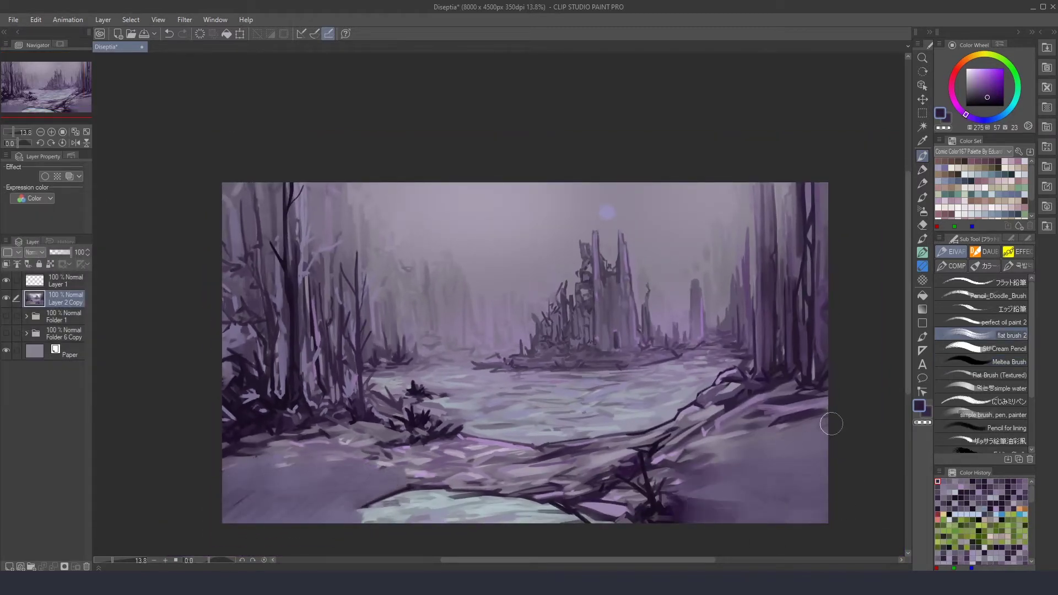
{"action": "left_click_drag", "start_coordinate": [749, 469], "coordinate": [826, 427]}
{"action": "left_click_drag", "start_coordinate": [236, 473], "coordinate": [253, 490]}
Step: Extend the foreground pond to the canvas's left edge in sampled pale teal and paint its dark bank above it
{"action": "left_click", "coordinate": [451, 504], "text": "alt"}
{"action": "mouse_move", "coordinate": [397, 515]}
{"action": "left_mouse_down"}
{"action": "mouse_move", "coordinate": [237, 510]}
{"action": "mouse_move", "coordinate": [405, 488]}
{"action": "mouse_move", "coordinate": [238, 482]}
{"action": "mouse_move", "coordinate": [320, 485]}
{"action": "left_mouse_up"}
{"action": "left_click", "coordinate": [238, 482], "text": "alt"}
{"action": "mouse_move", "coordinate": [226, 488]}
{"action": "left_mouse_down"}
{"action": "mouse_move", "coordinate": [394, 494]}
{"action": "mouse_move", "coordinate": [223, 501]}
{"action": "mouse_move", "coordinate": [373, 503]}
{"action": "left_mouse_up"}
{"action": "left_click", "coordinate": [402, 504], "text": "alt"}
{"action": "left_click", "coordinate": [533, 414], "text": "alt"}
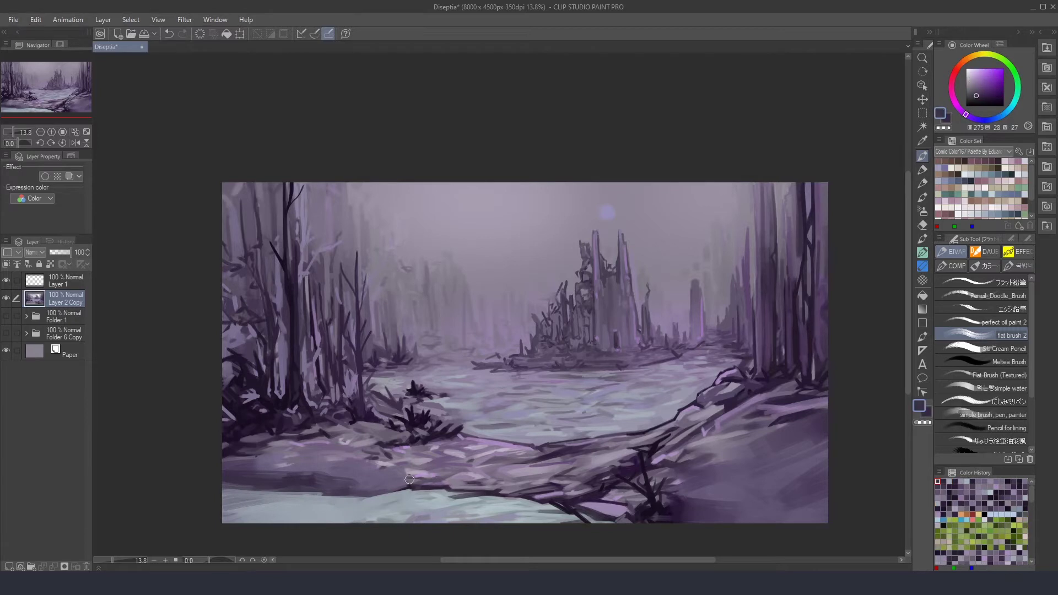
{"action": "left_click_drag", "start_coordinate": [224, 484], "coordinate": [421, 504]}
Step: Layer sampled purple strokes over the right slope and along the left bank above the pond
{"action": "left_click", "coordinate": [342, 496], "text": "alt"}
{"action": "left_click", "coordinate": [771, 463], "text": "alt"}
{"action": "mouse_move", "coordinate": [705, 485]}
{"action": "left_mouse_down"}
{"action": "mouse_move", "coordinate": [827, 452]}
{"action": "mouse_move", "coordinate": [827, 468]}
{"action": "left_mouse_up"}
{"action": "left_click_drag", "start_coordinate": [672, 518], "coordinate": [827, 507]}
{"action": "left_click_drag", "start_coordinate": [227, 474], "coordinate": [326, 471]}
Step: Add light purple accent strokes to the ground of the left bank with sampled colours
{"action": "scroll", "coordinate": [372, 470], "scroll_direction": "up", "scroll_amount": 2}
{"action": "left_click", "coordinate": [410, 424], "text": "alt"}
{"action": "mouse_move", "coordinate": [427, 416]}
{"action": "left_mouse_down"}
{"action": "mouse_move", "coordinate": [397, 435]}
{"action": "mouse_move", "coordinate": [217, 479]}
{"action": "mouse_move", "coordinate": [440, 496]}
{"action": "left_mouse_up"}
{"action": "scroll", "coordinate": [386, 485], "scroll_direction": "down", "scroll_amount": 2}
{"action": "scroll", "coordinate": [358, 479], "scroll_direction": "up", "scroll_amount": 1}
{"action": "mouse_move", "coordinate": [315, 474]}
{"action": "left_mouse_down"}
{"action": "mouse_move", "coordinate": [408, 490]}
{"action": "mouse_move", "coordinate": [408, 479]}
{"action": "mouse_move", "coordinate": [334, 485]}
{"action": "left_mouse_up"}
{"action": "left_click", "coordinate": [364, 481], "text": "alt"}
{"action": "left_click", "coordinate": [300, 481], "text": "alt"}
Step: Paint light purple highlight strokes across the right slope and beside the foreground bush
{"action": "left_click_drag", "start_coordinate": [606, 524], "coordinate": [662, 502]}
{"action": "left_click_drag", "start_coordinate": [757, 477], "coordinate": [882, 448]}
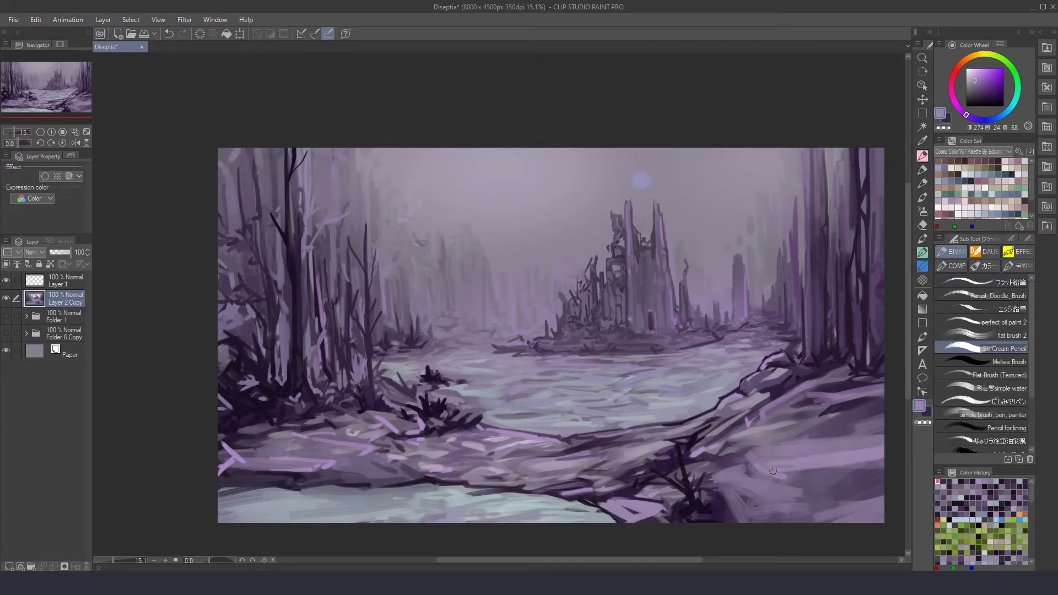
{"action": "left_click_drag", "start_coordinate": [788, 513], "coordinate": [882, 496]}
{"action": "left_click_drag", "start_coordinate": [716, 521], "coordinate": [761, 486]}
{"action": "left_click", "coordinate": [717, 457], "text": "alt"}
{"action": "mouse_move", "coordinate": [757, 446]}
{"action": "left_mouse_down"}
{"action": "mouse_move", "coordinate": [721, 458]}
{"action": "mouse_move", "coordinate": [749, 449]}
{"action": "left_mouse_up"}
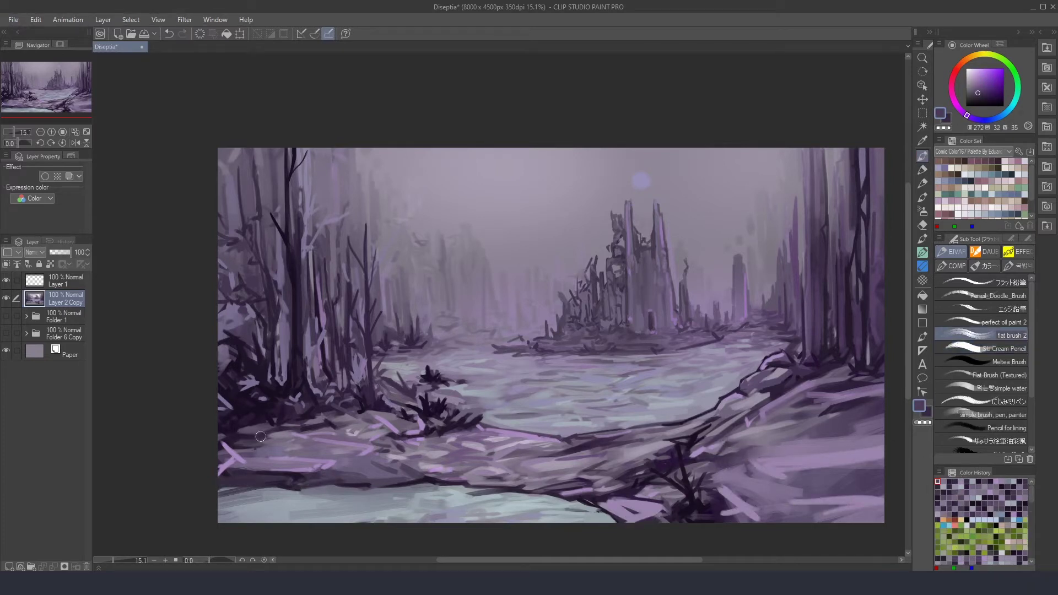
{"action": "left_click", "coordinate": [221, 492], "text": "alt"}
{"action": "left_click", "coordinate": [262, 444], "text": "alt"}
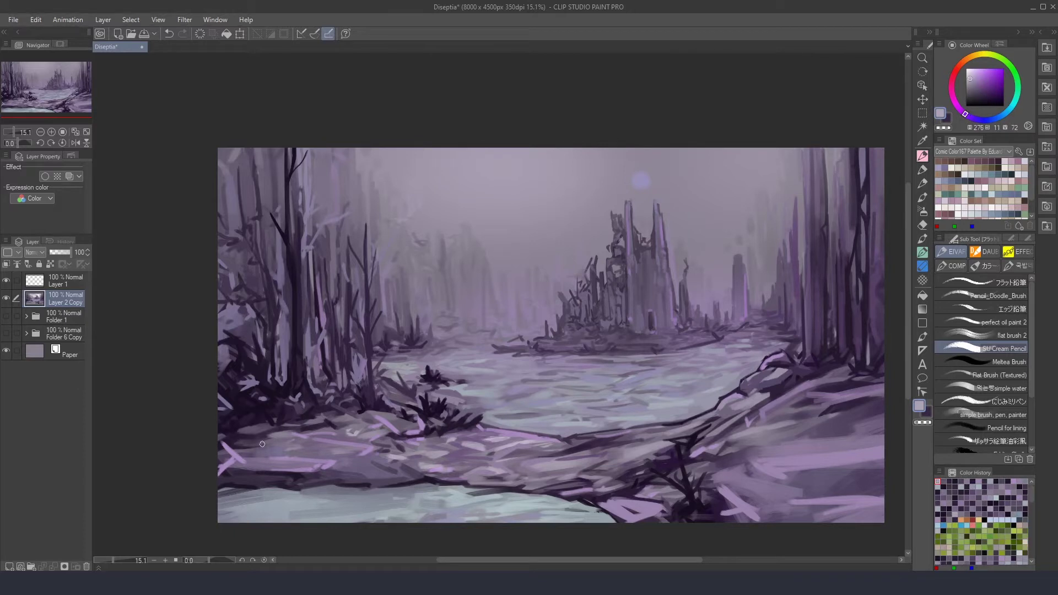
{"action": "left_click_drag", "start_coordinate": [518, 472], "coordinate": [601, 464]}
{"action": "key", "text": "ctrl+z"}
Step: Build up the left bank's ground with sampled muted purple strokes of Flat Brush (Textured)
{"action": "left_click", "coordinate": [353, 433], "text": "alt"}
{"action": "key", "text": "b"}
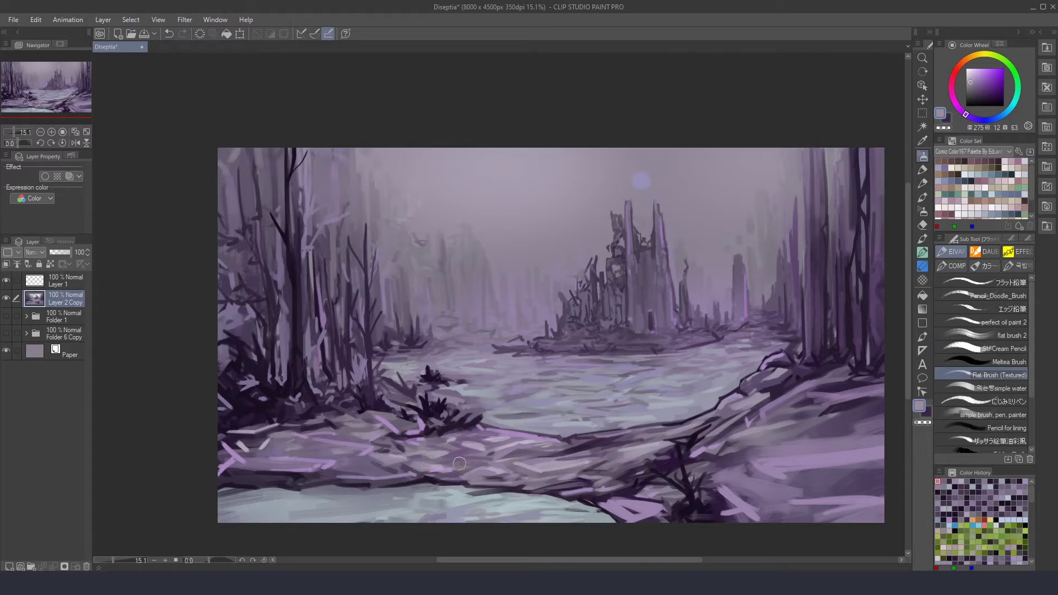
{"action": "left_click", "coordinate": [464, 472], "text": "alt"}
{"action": "left_click_drag", "start_coordinate": [298, 457], "coordinate": [380, 439]}
{"action": "left_click_drag", "start_coordinate": [330, 474], "coordinate": [376, 458]}
{"action": "left_click_drag", "start_coordinate": [220, 433], "coordinate": [273, 422]}
{"action": "left_click_drag", "start_coordinate": [376, 423], "coordinate": [333, 421]}
Step: Sweep textured purple strokes across the right slope, following its incline
{"action": "mouse_move", "coordinate": [769, 441]}
{"action": "left_mouse_down"}
{"action": "mouse_move", "coordinate": [735, 457]}
{"action": "mouse_move", "coordinate": [835, 438]}
{"action": "left_mouse_up"}
{"action": "mouse_move", "coordinate": [708, 488]}
{"action": "left_mouse_down"}
{"action": "mouse_move", "coordinate": [771, 472]}
{"action": "mouse_move", "coordinate": [882, 469]}
{"action": "left_mouse_up"}
{"action": "left_click", "coordinate": [757, 512], "text": "alt"}
{"action": "mouse_move", "coordinate": [704, 507]}
{"action": "left_mouse_down"}
{"action": "mouse_move", "coordinate": [749, 458]}
{"action": "mouse_move", "coordinate": [732, 480]}
{"action": "mouse_move", "coordinate": [728, 519]}
{"action": "mouse_move", "coordinate": [882, 475]}
{"action": "left_mouse_up"}
{"action": "left_click", "coordinate": [719, 488], "text": "alt"}
Step: Paint ground tones over the right foreground bush's upper branches and sweep a stroke across the foreground pond
{"action": "mouse_move", "coordinate": [712, 429]}
{"action": "left_mouse_down"}
{"action": "mouse_move", "coordinate": [673, 441]}
{"action": "mouse_move", "coordinate": [678, 455]}
{"action": "mouse_move", "coordinate": [702, 459]}
{"action": "mouse_move", "coordinate": [719, 422]}
{"action": "mouse_move", "coordinate": [631, 485]}
{"action": "left_mouse_up"}
{"action": "left_click", "coordinate": [684, 441], "text": "alt"}
{"action": "left_click", "coordinate": [678, 441], "text": "alt"}
{"action": "left_click_drag", "start_coordinate": [683, 443], "coordinate": [662, 438]}
{"action": "mouse_move", "coordinate": [224, 504]}
{"action": "left_mouse_down"}
{"action": "mouse_move", "coordinate": [629, 517]}
{"action": "mouse_move", "coordinate": [708, 482]}
{"action": "mouse_move", "coordinate": [640, 514]}
{"action": "mouse_move", "coordinate": [714, 436]}
{"action": "mouse_move", "coordinate": [684, 521]}
{"action": "left_mouse_up"}
{"action": "left_click", "coordinate": [612, 511], "text": "alt"}
Step: Enlarge the small dark bush at the lake's left shore with the Cream Pencil in a sampled colour
{"action": "left_click", "coordinate": [365, 378], "text": "alt"}
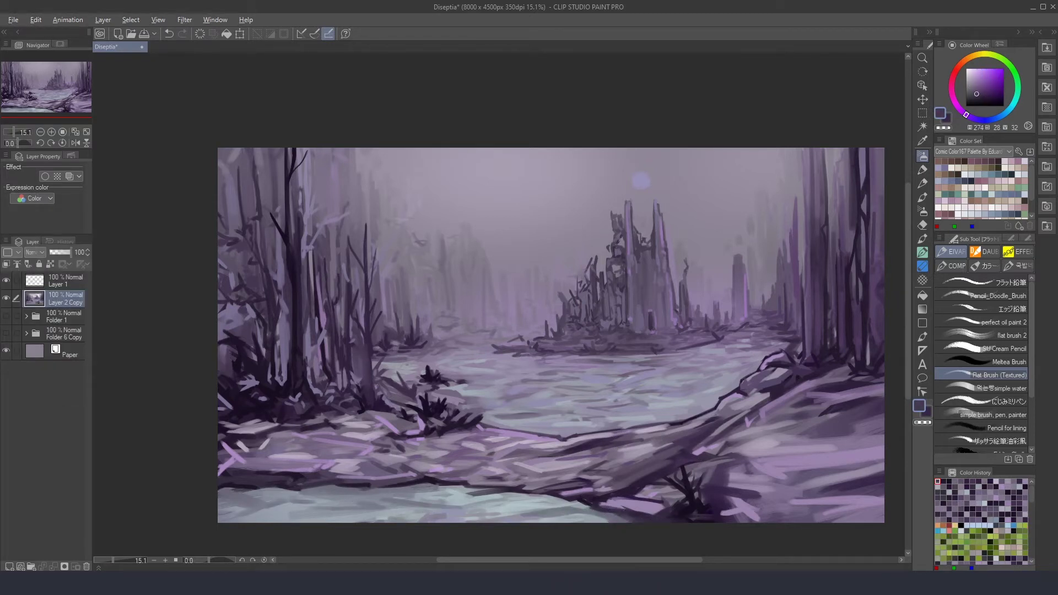
{"action": "left_click", "coordinate": [241, 346], "text": "alt"}
{"action": "key", "text": "p"}
{"action": "left_click", "coordinate": [401, 390], "text": "alt"}
{"action": "mouse_move", "coordinate": [399, 386]}
{"action": "left_mouse_down"}
{"action": "mouse_move", "coordinate": [502, 436]}
{"action": "mouse_move", "coordinate": [487, 446]}
{"action": "mouse_move", "coordinate": [447, 378]}
{"action": "left_mouse_up"}
Step: Draw spiky dark grass tufts in the foreground pond's lower-left corner with the Cream Pencil
{"action": "left_click", "coordinate": [517, 509], "text": "alt"}
{"action": "left_click_drag", "start_coordinate": [262, 481], "coordinate": [275, 521]}
{"action": "mouse_move", "coordinate": [275, 518]}
{"action": "left_mouse_down"}
{"action": "mouse_move", "coordinate": [240, 512]}
{"action": "mouse_move", "coordinate": [278, 501]}
{"action": "left_mouse_up"}
{"action": "left_click_drag", "start_coordinate": [308, 522], "coordinate": [312, 503]}
{"action": "left_click_drag", "start_coordinate": [358, 522], "coordinate": [352, 516]}
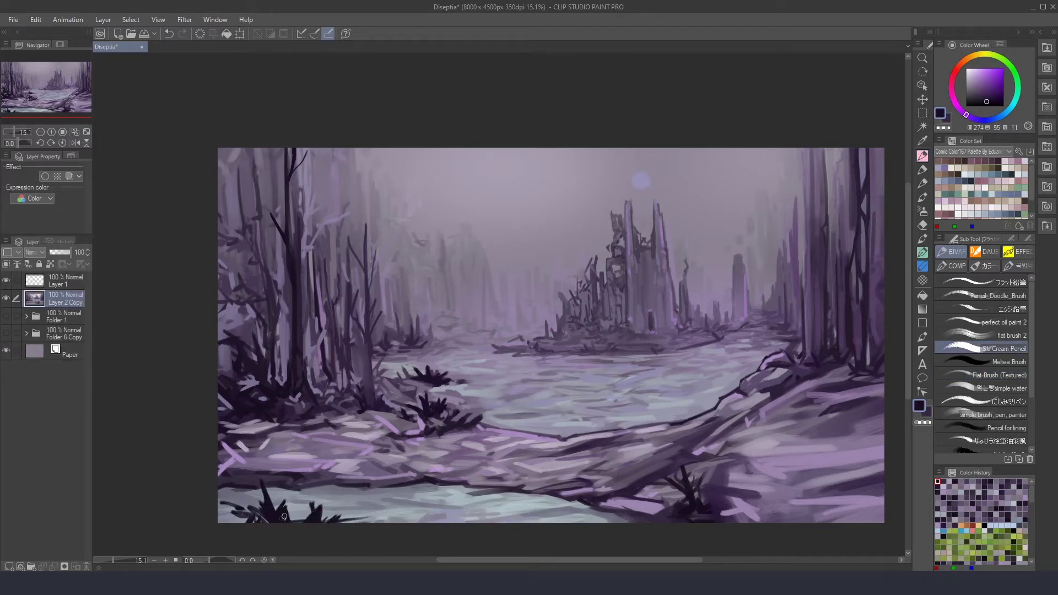
Step: Extend the lower-left pond grass and paint thin vertical strokes among the left forest trunks in a sampled lake colour
{"action": "left_click_drag", "start_coordinate": [259, 522], "coordinate": [262, 511]}
{"action": "left_click_drag", "start_coordinate": [232, 522], "coordinate": [231, 490]}
{"action": "left_click", "coordinate": [551, 410], "text": "alt"}
{"action": "mouse_move", "coordinate": [390, 306]}
{"action": "left_mouse_down"}
{"action": "mouse_move", "coordinate": [427, 447]}
{"action": "mouse_move", "coordinate": [370, 403]}
{"action": "left_mouse_up"}
{"action": "mouse_move", "coordinate": [361, 352]}
{"action": "left_mouse_down"}
{"action": "mouse_move", "coordinate": [360, 374]}
{"action": "mouse_move", "coordinate": [358, 324]}
{"action": "left_mouse_up"}
{"action": "left_click_drag", "start_coordinate": [355, 365], "coordinate": [352, 321]}
{"action": "left_click_drag", "start_coordinate": [304, 361], "coordinate": [302, 256]}
{"action": "left_click_drag", "start_coordinate": [306, 381], "coordinate": [301, 290]}
Step: Draw dark spiky grass at the left edge of the foreground, beside the pond's right end and on the right slope
{"action": "left_click", "coordinate": [361, 417], "text": "alt"}
{"action": "left_click", "coordinate": [259, 499], "text": "alt"}
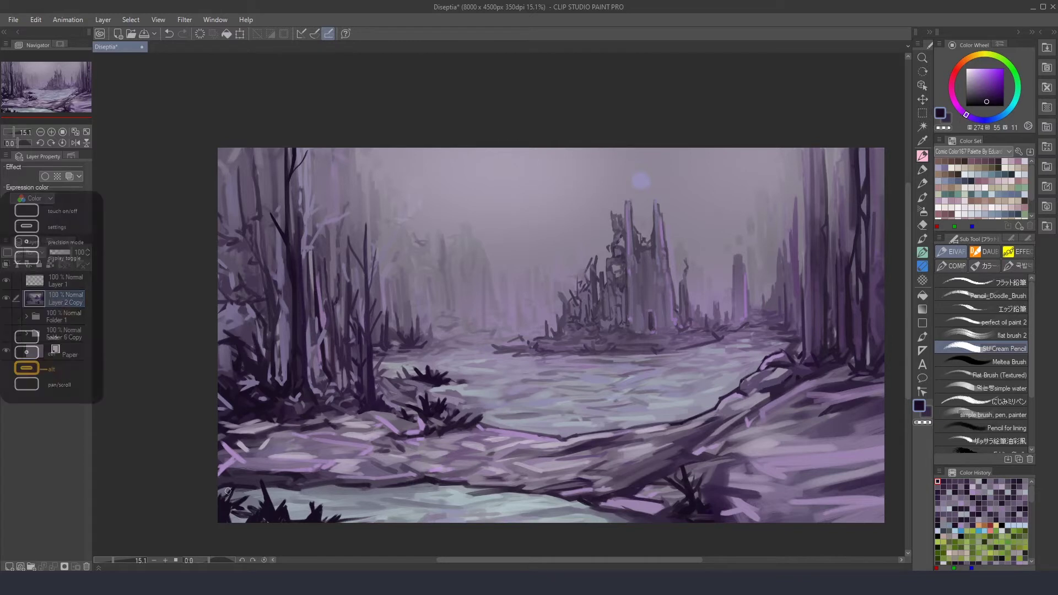
{"action": "left_click_drag", "start_coordinate": [229, 461], "coordinate": [259, 502]}
{"action": "left_click_drag", "start_coordinate": [634, 521], "coordinate": [620, 485]}
{"action": "left_click_drag", "start_coordinate": [653, 524], "coordinate": [664, 486]}
{"action": "left_click_drag", "start_coordinate": [595, 522], "coordinate": [585, 496]}
{"action": "left_click_drag", "start_coordinate": [557, 524], "coordinate": [576, 510]}
{"action": "mouse_move", "coordinate": [739, 523]}
{"action": "left_mouse_down"}
{"action": "mouse_move", "coordinate": [730, 485]}
{"action": "mouse_move", "coordinate": [763, 485]}
{"action": "left_mouse_up"}
{"action": "left_click_drag", "start_coordinate": [785, 476], "coordinate": [796, 461]}
{"action": "left_click_drag", "start_coordinate": [804, 475], "coordinate": [816, 466]}
Step: Add lighter purple blades to the grass in the lower-left corner and to the right foreground bush in a sampled colour
{"action": "left_click", "coordinate": [223, 463], "text": "alt"}
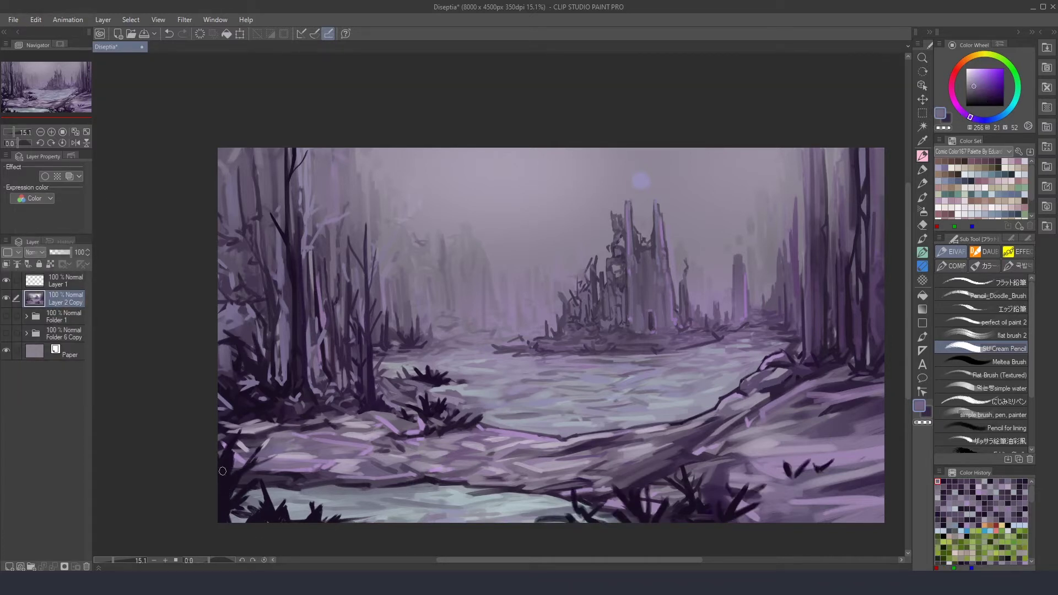
{"action": "mouse_move", "coordinate": [223, 463]}
{"action": "left_mouse_down"}
{"action": "mouse_move", "coordinate": [237, 509]}
{"action": "mouse_move", "coordinate": [279, 485]}
{"action": "left_mouse_up"}
{"action": "left_click_drag", "start_coordinate": [251, 523], "coordinate": [284, 515]}
{"action": "left_click_drag", "start_coordinate": [634, 523], "coordinate": [622, 493]}
{"action": "left_click_drag", "start_coordinate": [683, 474], "coordinate": [692, 512]}
Step: Draw dark grass tufts along the right foreground slope and a small one on the lake's near right shore
{"action": "left_click", "coordinate": [797, 471], "text": "alt"}
{"action": "mouse_move", "coordinate": [797, 480]}
{"action": "left_mouse_down"}
{"action": "mouse_move", "coordinate": [792, 445]}
{"action": "mouse_move", "coordinate": [769, 471]}
{"action": "left_mouse_up"}
{"action": "mouse_move", "coordinate": [794, 495]}
{"action": "left_mouse_down"}
{"action": "mouse_move", "coordinate": [805, 468]}
{"action": "mouse_move", "coordinate": [785, 493]}
{"action": "left_mouse_up"}
{"action": "left_click_drag", "start_coordinate": [820, 477], "coordinate": [837, 464]}
{"action": "mouse_move", "coordinate": [827, 478]}
{"action": "left_mouse_down"}
{"action": "mouse_move", "coordinate": [873, 483]}
{"action": "mouse_move", "coordinate": [818, 515]}
{"action": "mouse_move", "coordinate": [816, 453]}
{"action": "left_mouse_up"}
{"action": "left_click_drag", "start_coordinate": [744, 505], "coordinate": [760, 487]}
{"action": "left_click_drag", "start_coordinate": [695, 431], "coordinate": [708, 406]}
Step: Paint horizontal ripple strokes across the lower lake and the foreground pond in a sampled purple
{"action": "left_click", "coordinate": [699, 402], "text": "alt"}
{"action": "left_click_drag", "start_coordinate": [578, 409], "coordinate": [606, 402]}
{"action": "left_click_drag", "start_coordinate": [576, 380], "coordinate": [609, 376]}
{"action": "left_click_drag", "start_coordinate": [524, 432], "coordinate": [573, 426]}
{"action": "left_click_drag", "start_coordinate": [331, 503], "coordinate": [416, 490]}
{"action": "left_click_drag", "start_coordinate": [459, 522], "coordinate": [553, 512]}
{"action": "left_click_drag", "start_coordinate": [270, 495], "coordinate": [325, 498]}
Step: Paint short water strokes along the lake's far edge, near the right trees and left of the castle island
{"action": "left_click", "coordinate": [487, 345], "text": "alt"}
{"action": "left_click_drag", "start_coordinate": [762, 326], "coordinate": [794, 337]}
{"action": "left_click", "coordinate": [734, 359], "text": "alt"}
{"action": "left_click_drag", "start_coordinate": [455, 352], "coordinate": [485, 344]}
{"action": "left_click_drag", "start_coordinate": [386, 364], "coordinate": [435, 349]}
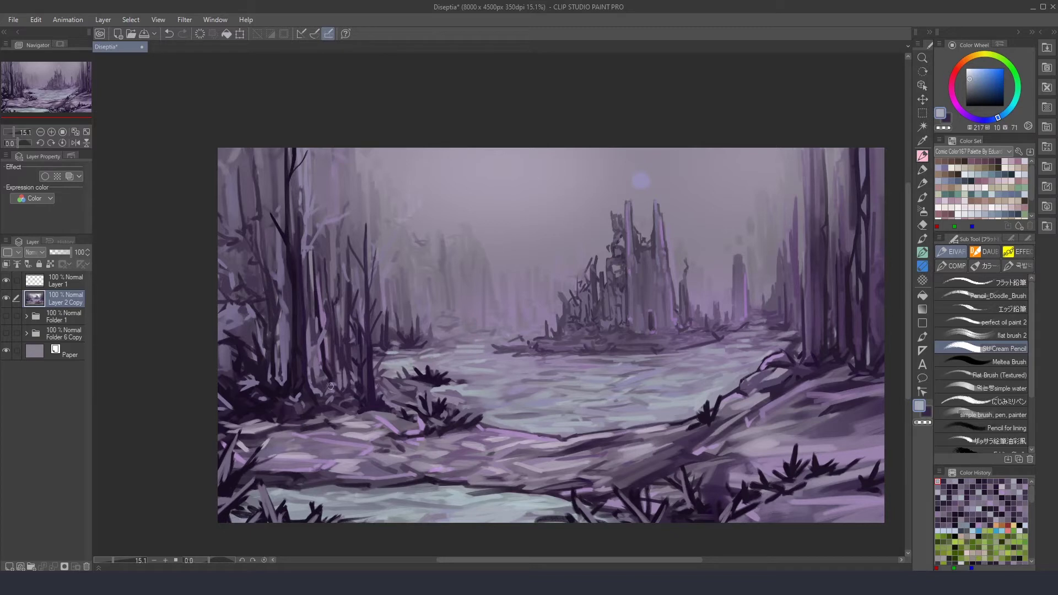
Step: Draw dark, bare branching trees in front of the right forest trunks in a sampled colour
{"action": "left_click", "coordinate": [830, 353], "text": "alt"}
{"action": "left_click_drag", "start_coordinate": [829, 353], "coordinate": [829, 274]}
{"action": "left_click_drag", "start_coordinate": [851, 224], "coordinate": [829, 331]}
{"action": "mouse_move", "coordinate": [810, 221]}
{"action": "left_mouse_down"}
{"action": "mouse_move", "coordinate": [874, 371]}
{"action": "mouse_move", "coordinate": [871, 220]}
{"action": "mouse_move", "coordinate": [865, 281]}
{"action": "left_mouse_up"}
{"action": "mouse_move", "coordinate": [857, 344]}
{"action": "left_mouse_down"}
{"action": "mouse_move", "coordinate": [846, 361]}
{"action": "mouse_move", "coordinate": [766, 353]}
{"action": "mouse_move", "coordinate": [802, 368]}
{"action": "mouse_move", "coordinate": [804, 339]}
{"action": "left_mouse_up"}
Step: Repaint the right bank's rocky edge and slope in sampled purples and add a dark tuft at the right trees' base
{"action": "left_click", "coordinate": [783, 355], "text": "alt"}
{"action": "left_click", "coordinate": [793, 358], "text": "alt"}
{"action": "left_click", "coordinate": [799, 350], "text": "alt"}
{"action": "mouse_move", "coordinate": [758, 377]}
{"action": "left_mouse_down"}
{"action": "mouse_move", "coordinate": [801, 387]}
{"action": "mouse_move", "coordinate": [785, 364]}
{"action": "left_mouse_up"}
{"action": "left_click", "coordinate": [802, 387], "text": "alt"}
{"action": "left_click_drag", "start_coordinate": [810, 397], "coordinate": [832, 380]}
{"action": "left_click_drag", "start_coordinate": [813, 419], "coordinate": [870, 405]}
{"action": "mouse_move", "coordinate": [791, 367]}
{"action": "left_mouse_down"}
{"action": "mouse_move", "coordinate": [809, 350]}
{"action": "mouse_move", "coordinate": [785, 333]}
{"action": "left_mouse_up"}
{"action": "left_click", "coordinate": [785, 333], "text": "alt"}
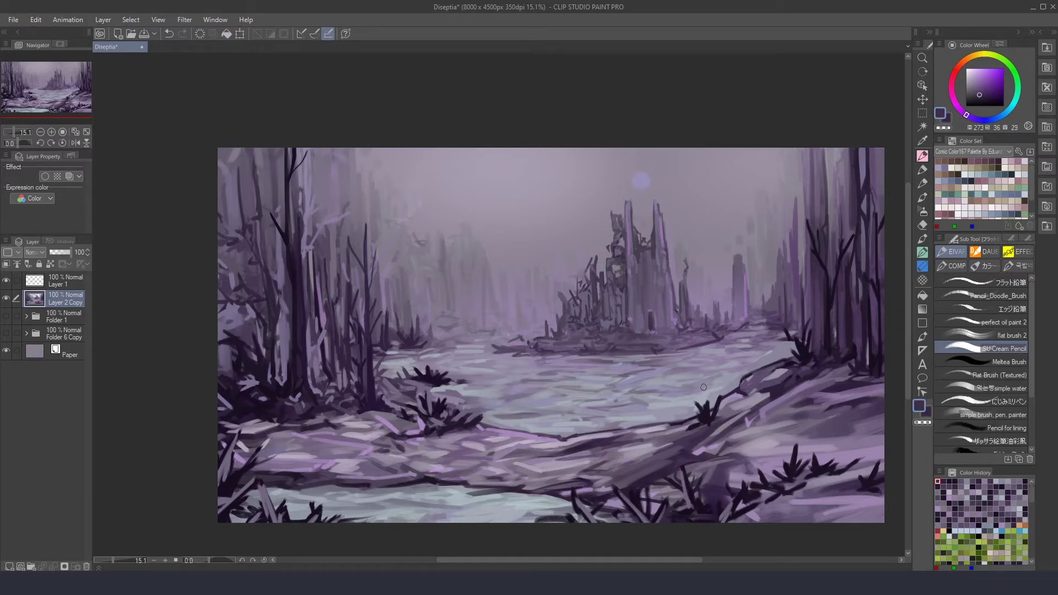
Step: Sweep horizontal strokes across the foreground pond in sampled water colours
{"action": "key", "text": "comma"}
{"action": "left_click_drag", "start_coordinate": [287, 502], "coordinate": [557, 512]}
{"action": "left_click", "coordinate": [551, 510], "text": "alt"}
{"action": "left_click_drag", "start_coordinate": [353, 510], "coordinate": [480, 501]}
{"action": "key", "text": "period"}
{"action": "left_click", "coordinate": [480, 500], "text": "alt"}
{"action": "left_click_drag", "start_coordinate": [345, 503], "coordinate": [377, 503]}
{"action": "left_click_drag", "start_coordinate": [541, 512], "coordinate": [588, 496]}
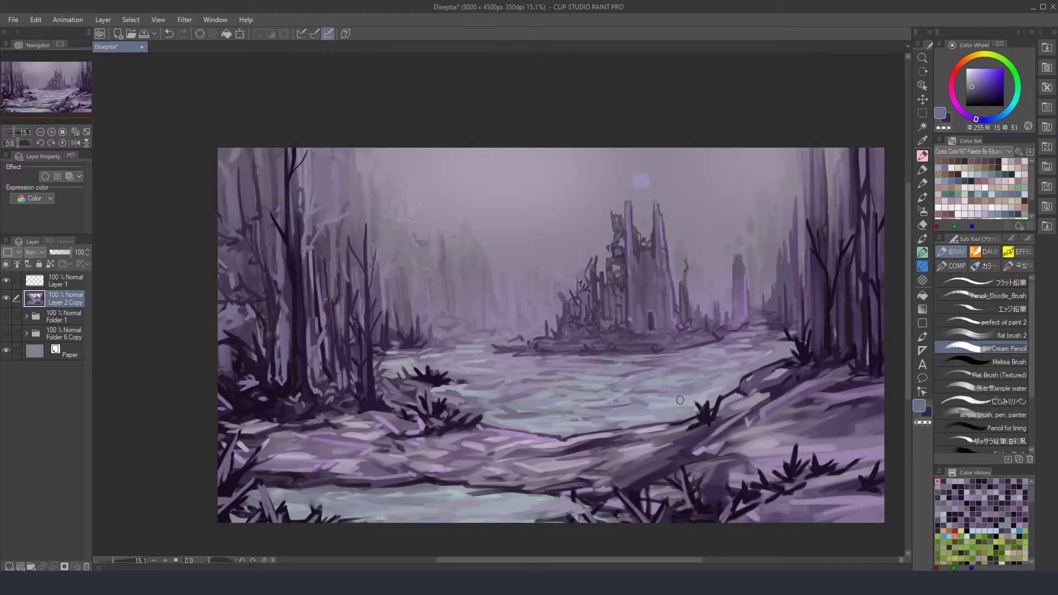
Step: Rework the rocky bank along the foreground pond's upper edge with sampled purple strokes
{"action": "left_click", "coordinate": [304, 481], "text": "alt"}
{"action": "left_click_drag", "start_coordinate": [304, 480], "coordinate": [329, 475]}
{"action": "left_click", "coordinate": [593, 484], "text": "alt"}
{"action": "mouse_move", "coordinate": [568, 484]}
{"action": "left_mouse_down"}
{"action": "mouse_move", "coordinate": [534, 486]}
{"action": "mouse_move", "coordinate": [622, 467]}
{"action": "mouse_move", "coordinate": [524, 488]}
{"action": "left_mouse_up"}
{"action": "left_click_drag", "start_coordinate": [634, 499], "coordinate": [474, 481]}
{"action": "left_click", "coordinate": [518, 479], "text": "alt"}
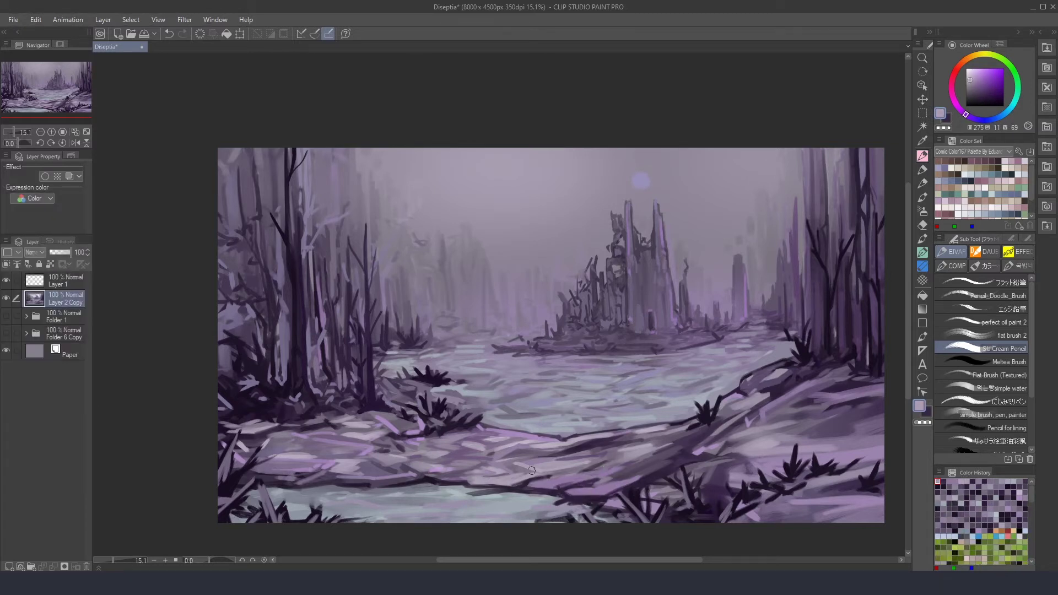
Step: Extend the dark bushes over the pond's right end and repaint the adjoining bank in sampled purples
{"action": "left_click", "coordinate": [560, 490], "text": "alt"}
{"action": "mouse_move", "coordinate": [560, 490]}
{"action": "left_mouse_down"}
{"action": "mouse_move", "coordinate": [612, 479]}
{"action": "mouse_move", "coordinate": [576, 515]}
{"action": "mouse_move", "coordinate": [637, 510]}
{"action": "left_mouse_up"}
{"action": "key", "text": "ctrl"}
{"action": "mouse_move", "coordinate": [570, 520]}
{"action": "left_mouse_down"}
{"action": "mouse_move", "coordinate": [675, 505]}
{"action": "mouse_move", "coordinate": [717, 518]}
{"action": "mouse_move", "coordinate": [673, 488]}
{"action": "mouse_move", "coordinate": [719, 509]}
{"action": "left_mouse_up"}
{"action": "left_click", "coordinate": [706, 509], "text": "alt"}
{"action": "left_click", "coordinate": [666, 422], "text": "alt"}
{"action": "mouse_move", "coordinate": [671, 462]}
{"action": "left_mouse_down"}
{"action": "mouse_move", "coordinate": [750, 442]}
{"action": "mouse_move", "coordinate": [659, 468]}
{"action": "mouse_move", "coordinate": [696, 440]}
{"action": "mouse_move", "coordinate": [634, 468]}
{"action": "mouse_move", "coordinate": [634, 482]}
{"action": "left_mouse_up"}
{"action": "left_click", "coordinate": [605, 514], "text": "alt"}
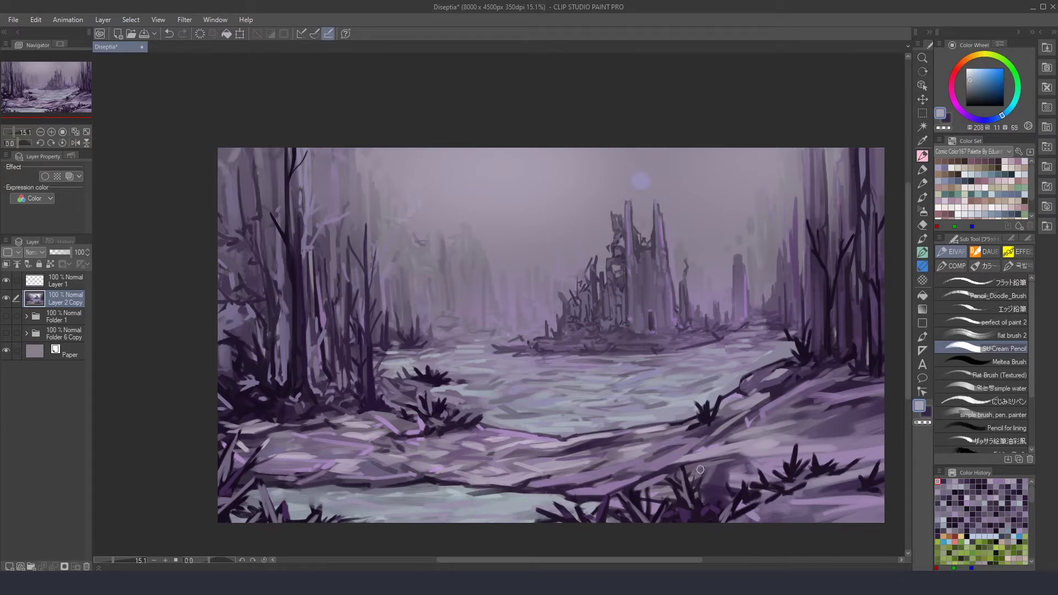
Step: Add purple and dark blades to the lake's left-shore bushes and touch up the ground below the left trees
{"action": "left_click", "coordinate": [444, 411], "text": "alt"}
{"action": "left_click", "coordinate": [423, 384], "text": "alt"}
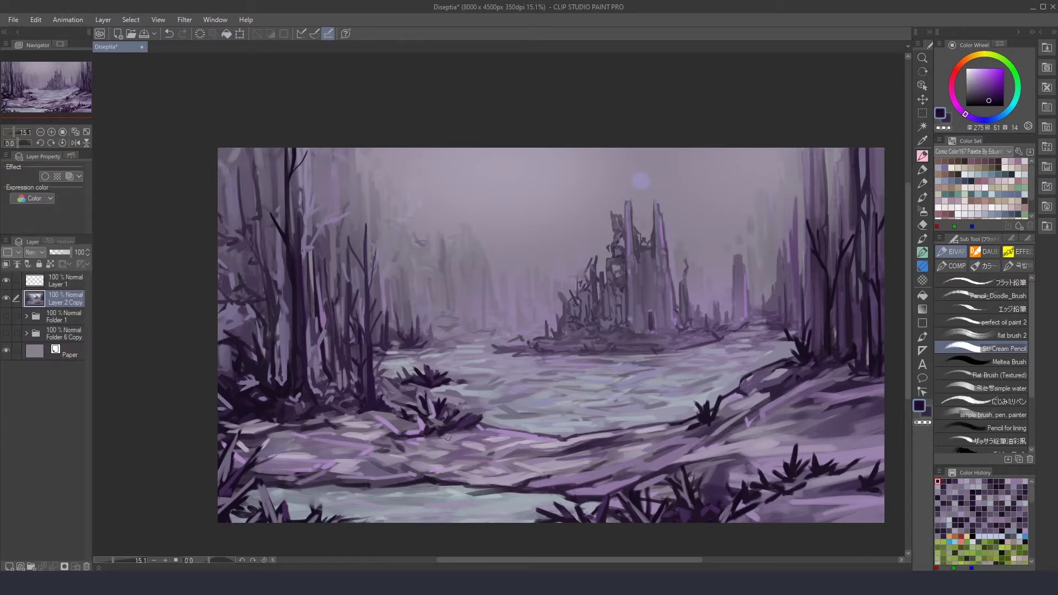
{"action": "left_click", "coordinate": [309, 423], "text": "alt"}
Step: Undo the last stroke and draw thin bare trunks in the misty distant forest on both sides of the lake
{"action": "left_click", "coordinate": [562, 335], "text": "alt"}
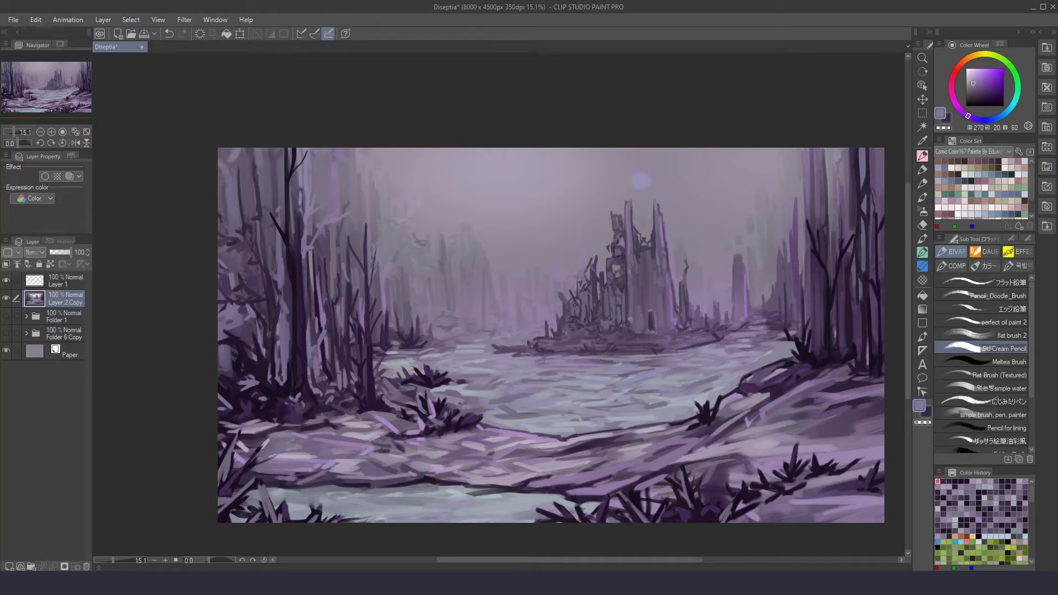
{"action": "key", "text": "ctrl+z"}
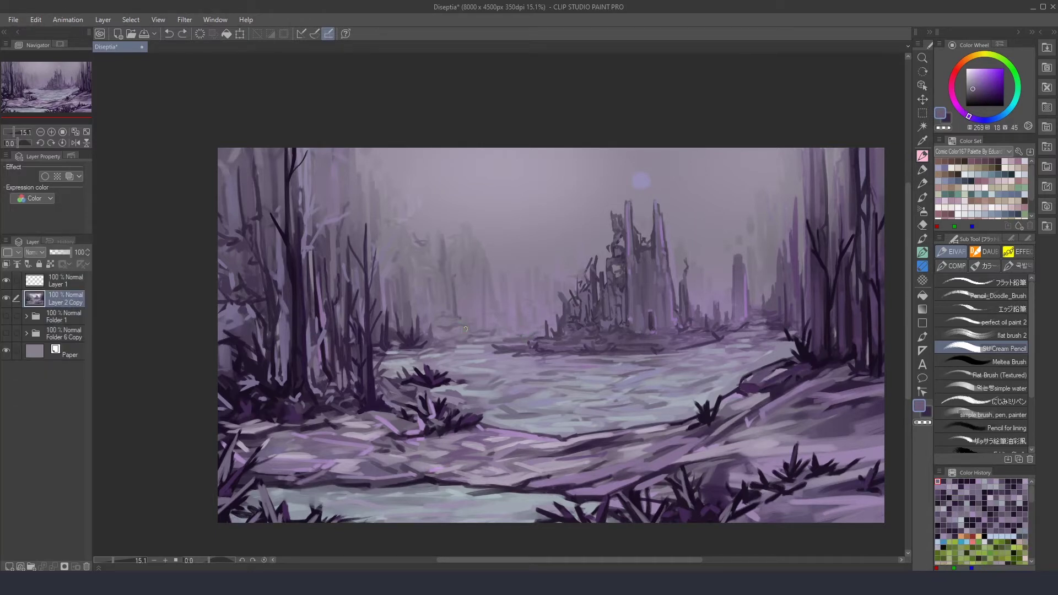
{"action": "left_click_drag", "start_coordinate": [425, 262], "coordinate": [423, 323]}
{"action": "left_click", "coordinate": [377, 219], "text": "alt"}
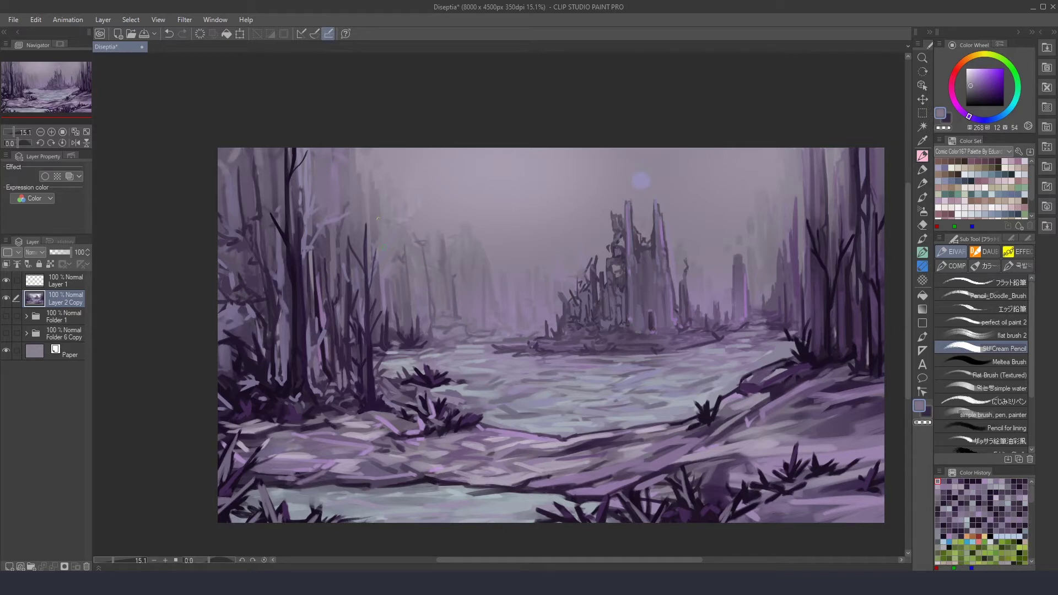
{"action": "left_click_drag", "start_coordinate": [778, 245], "coordinate": [773, 293]}
{"action": "left_click", "coordinate": [753, 311], "text": "alt"}
Step: Paint hazy pointed trunks rising from the distant left forest in sampled mist purples
{"action": "left_click", "coordinate": [497, 286], "text": "alt"}
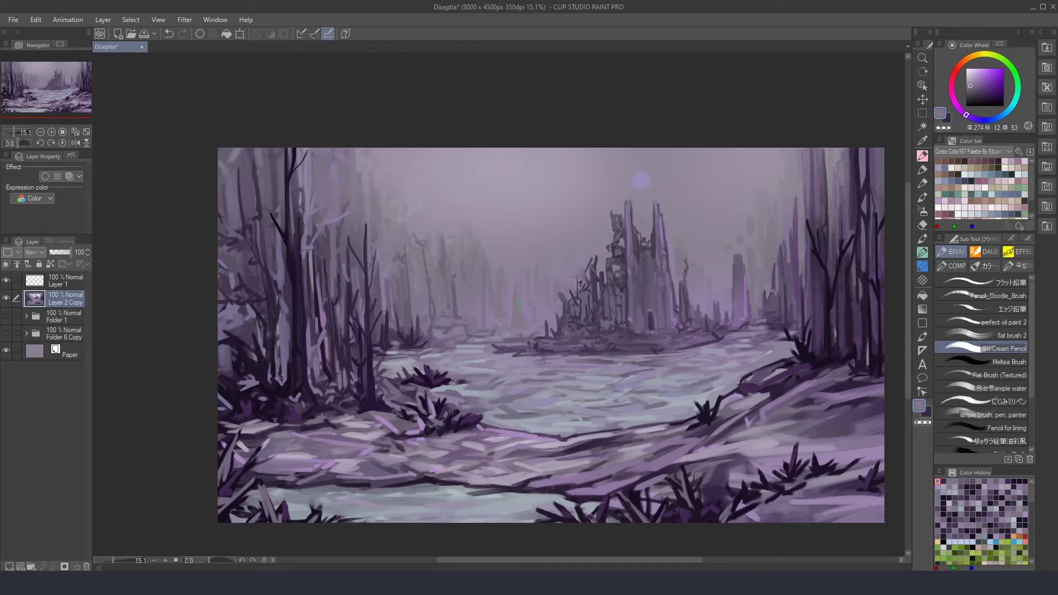
{"action": "left_click", "coordinate": [474, 251], "text": "alt"}
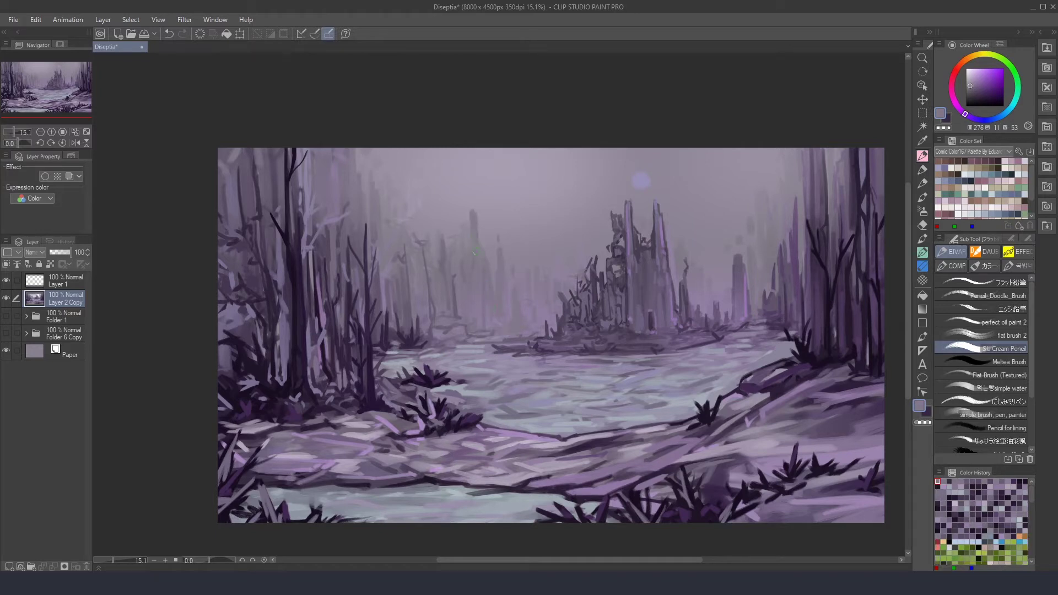
{"action": "left_click", "coordinate": [457, 271], "text": "alt"}
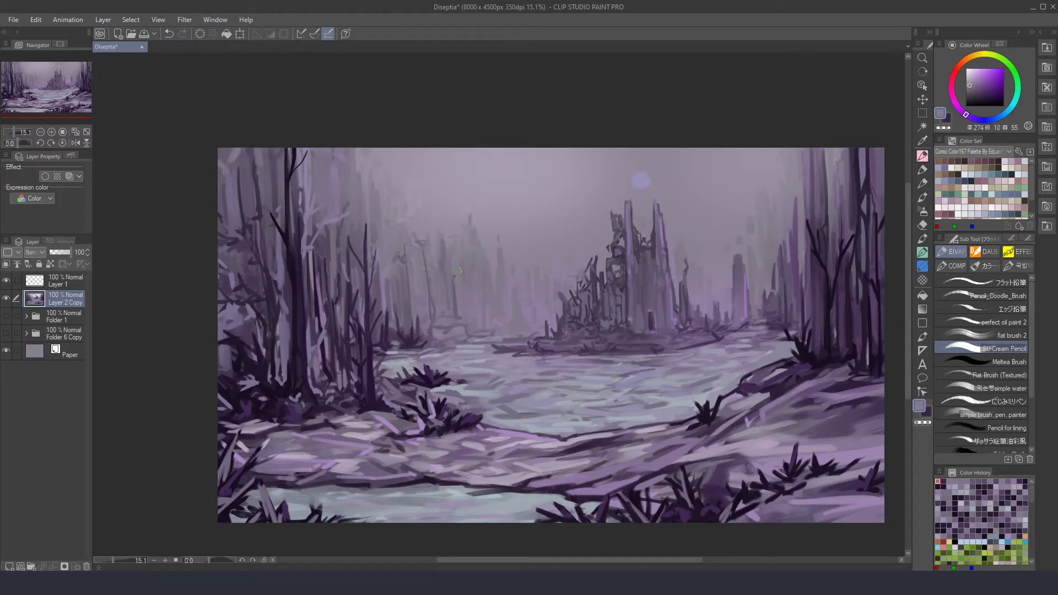
{"action": "left_click", "coordinate": [432, 254], "text": "alt"}
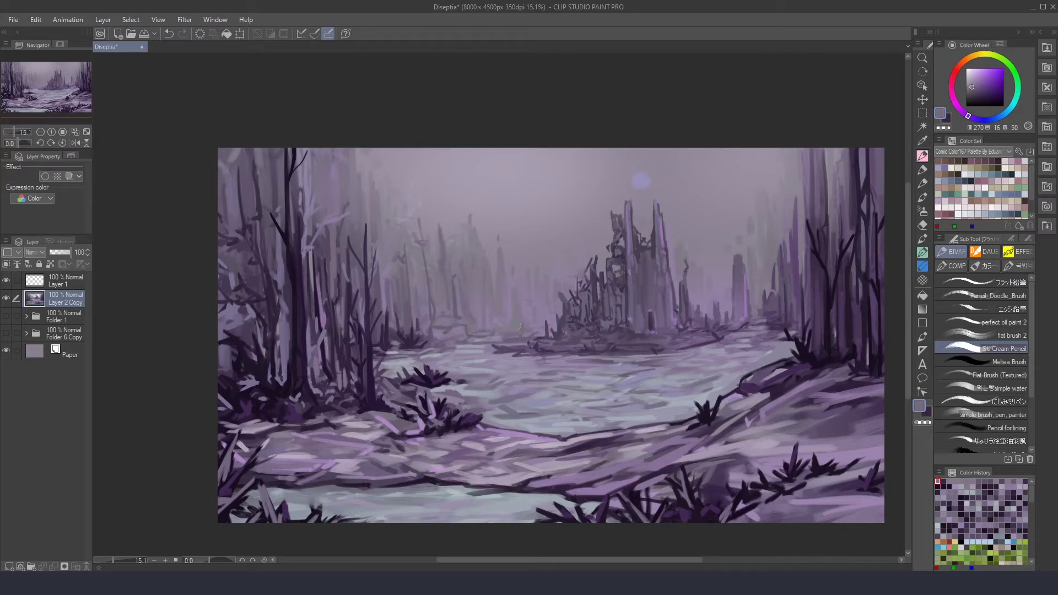
Step: Paint faint trunks and spikes in the mist between the castle and the right forest in sampled purples
{"action": "left_click", "coordinate": [783, 251], "text": "alt"}
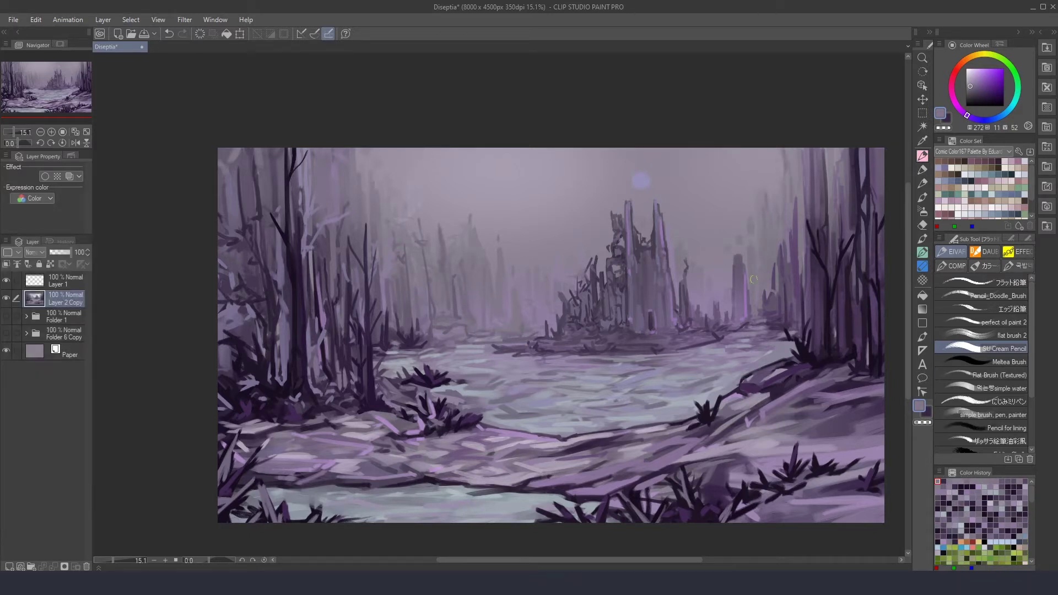
{"action": "left_click", "coordinate": [729, 312], "text": "alt"}
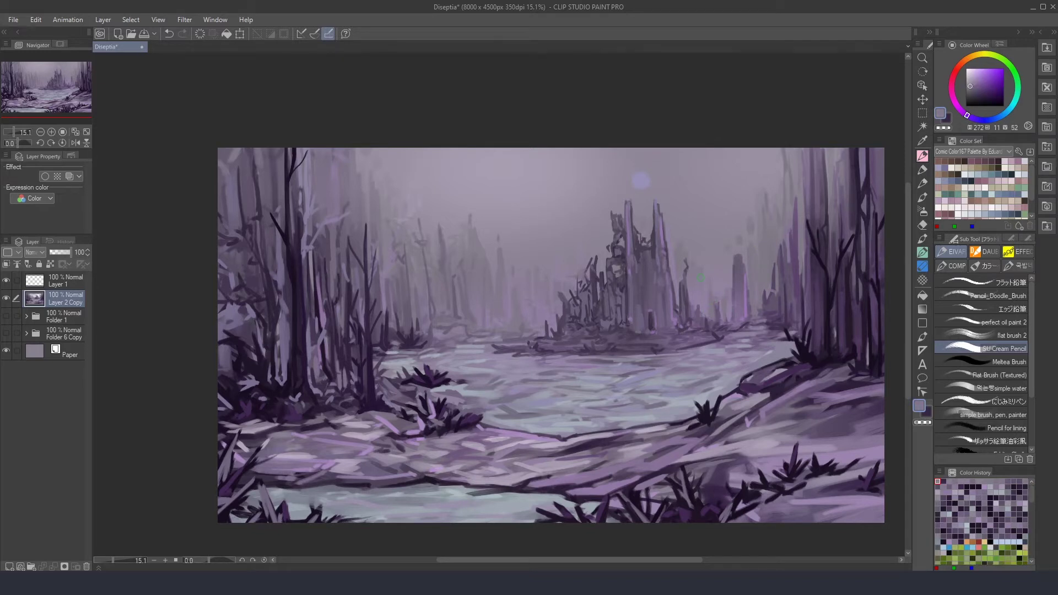
{"action": "left_click", "coordinate": [722, 331], "text": "alt"}
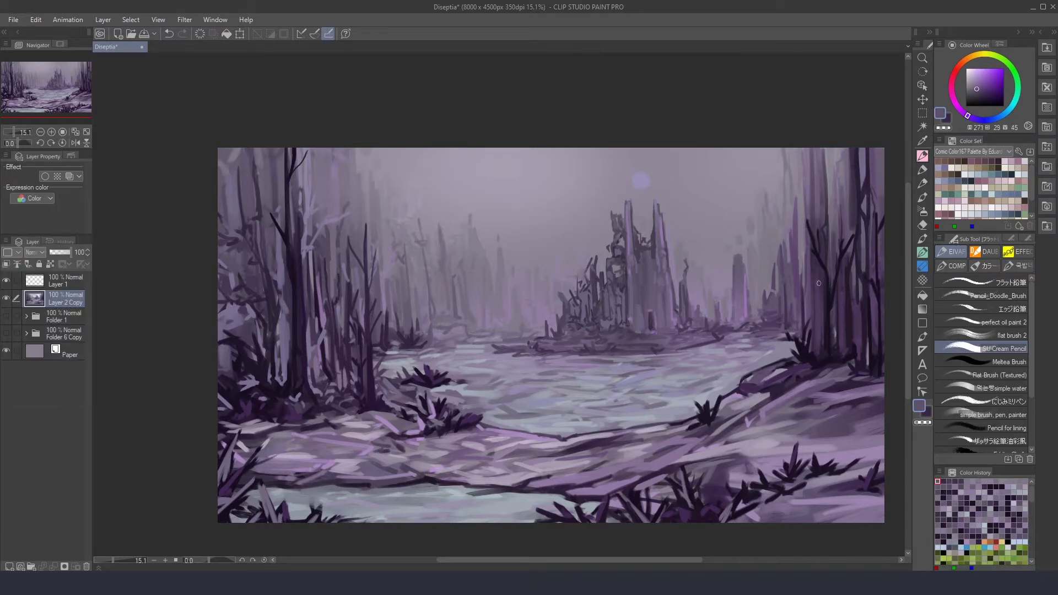
{"action": "left_click", "coordinate": [783, 337], "text": "alt"}
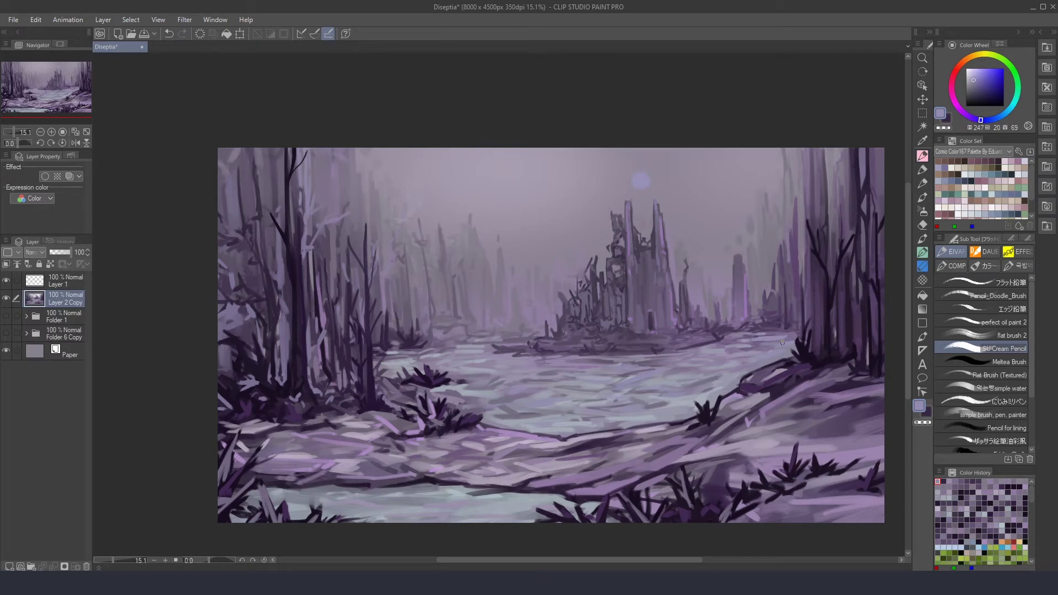
Step: Add small dark spikes to the castle island's left end and refine its right tip in sampled colours
{"action": "left_click", "coordinate": [701, 392], "text": "alt"}
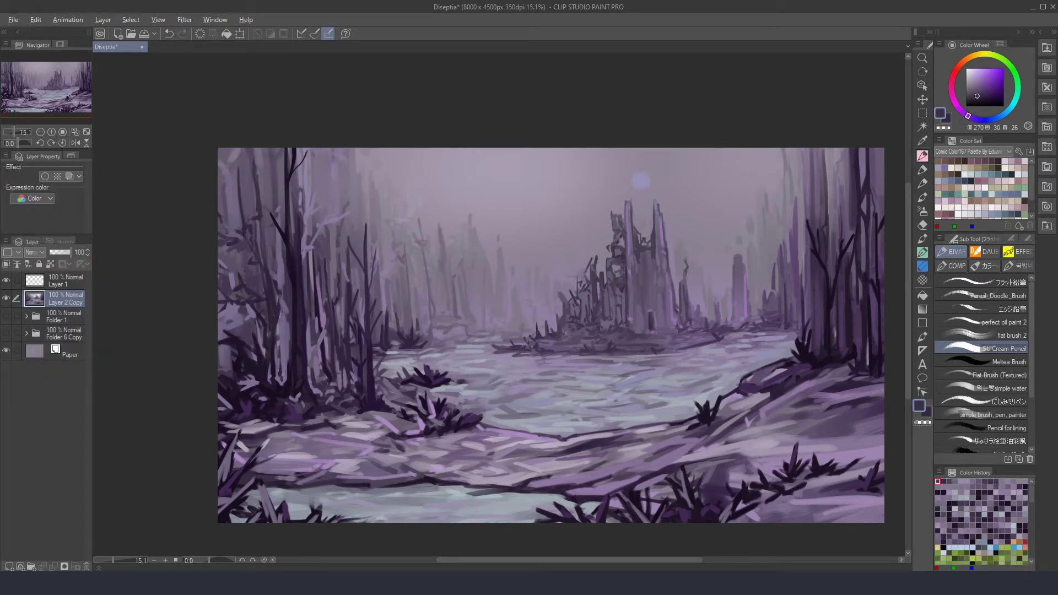
{"action": "left_click", "coordinate": [537, 268], "text": "alt"}
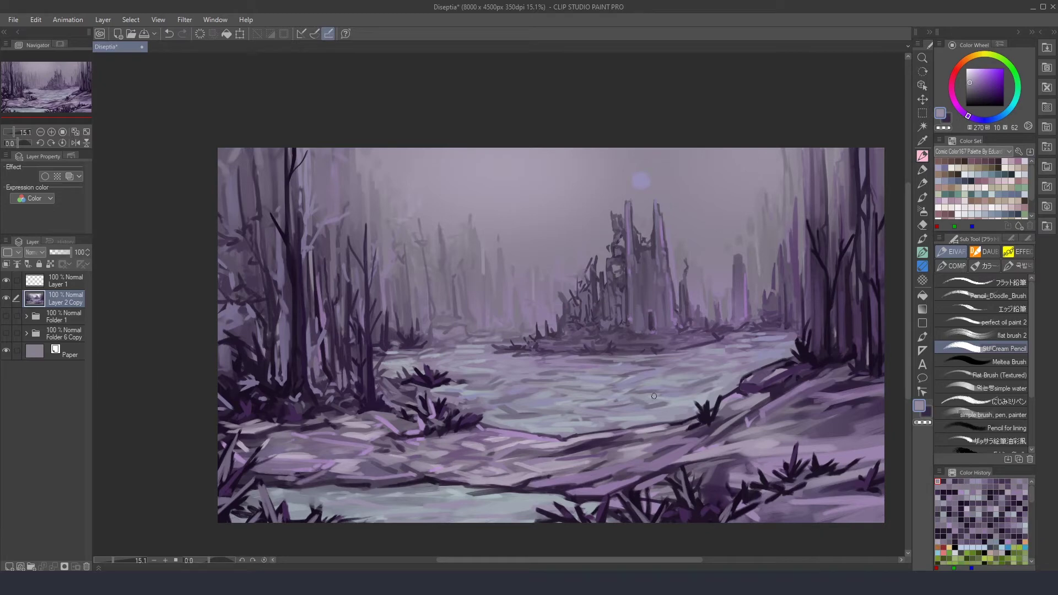
{"action": "left_click", "coordinate": [638, 300], "text": "alt"}
{"action": "scroll", "coordinate": [688, 354], "scroll_direction": "up", "scroll_amount": 2}
{"action": "left_click", "coordinate": [702, 325], "text": "alt"}
{"action": "left_click", "coordinate": [716, 330], "text": "alt"}
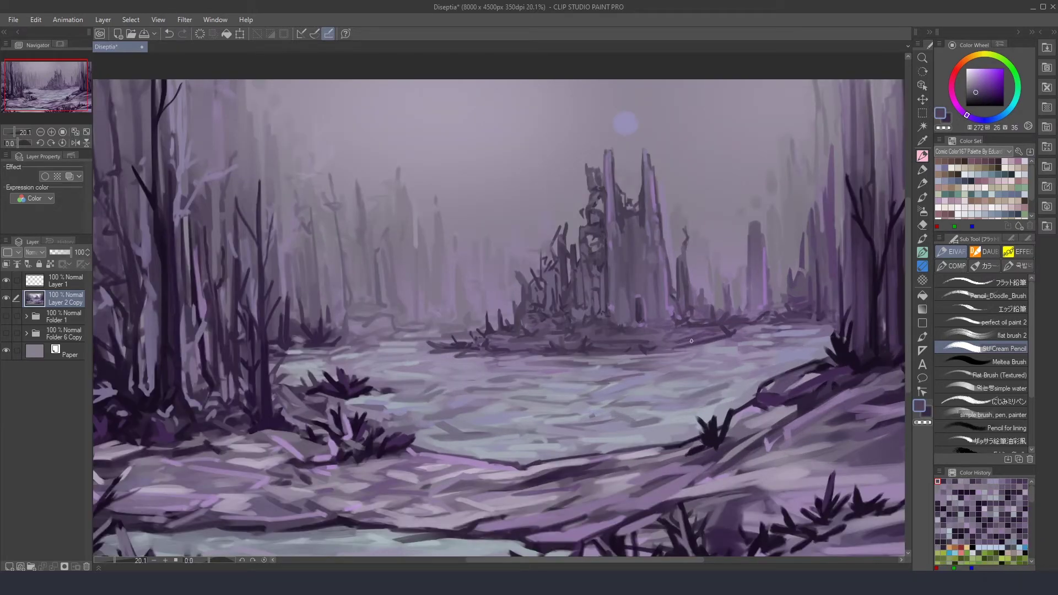
Step: Paint small dark tufts on the castle island's front shore and purple strokes along its waterline
{"action": "left_click", "coordinate": [532, 347], "text": "alt"}
{"action": "scroll", "coordinate": [495, 354], "scroll_direction": "down", "scroll_amount": 1}
{"action": "left_click", "coordinate": [607, 344], "text": "alt"}
{"action": "left_click", "coordinate": [589, 342], "text": "alt"}
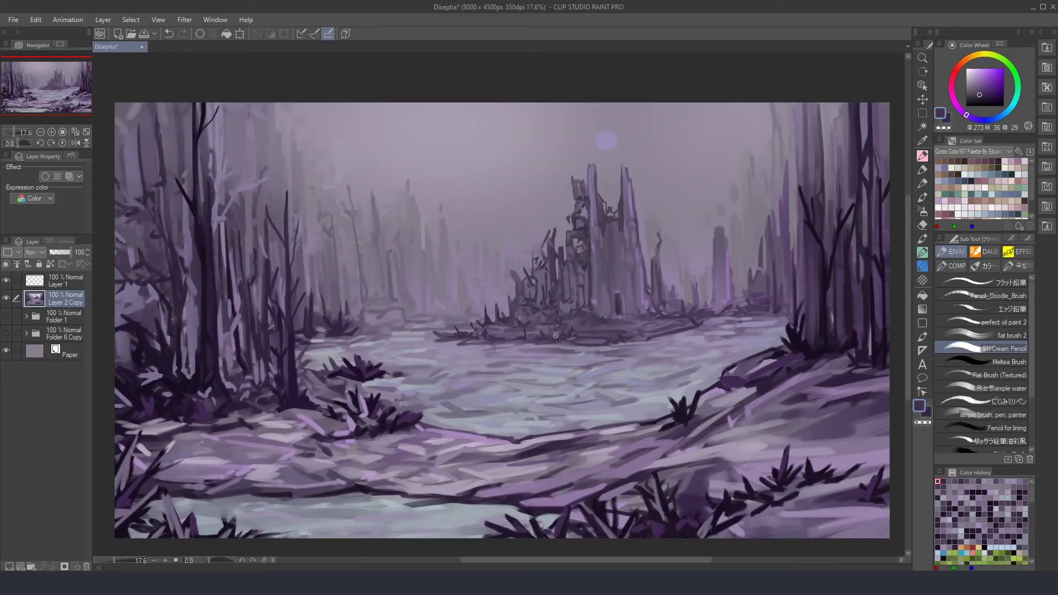
{"action": "scroll", "coordinate": [555, 336], "scroll_direction": "up", "scroll_amount": 2}
{"action": "left_click", "coordinate": [360, 325], "text": "alt"}
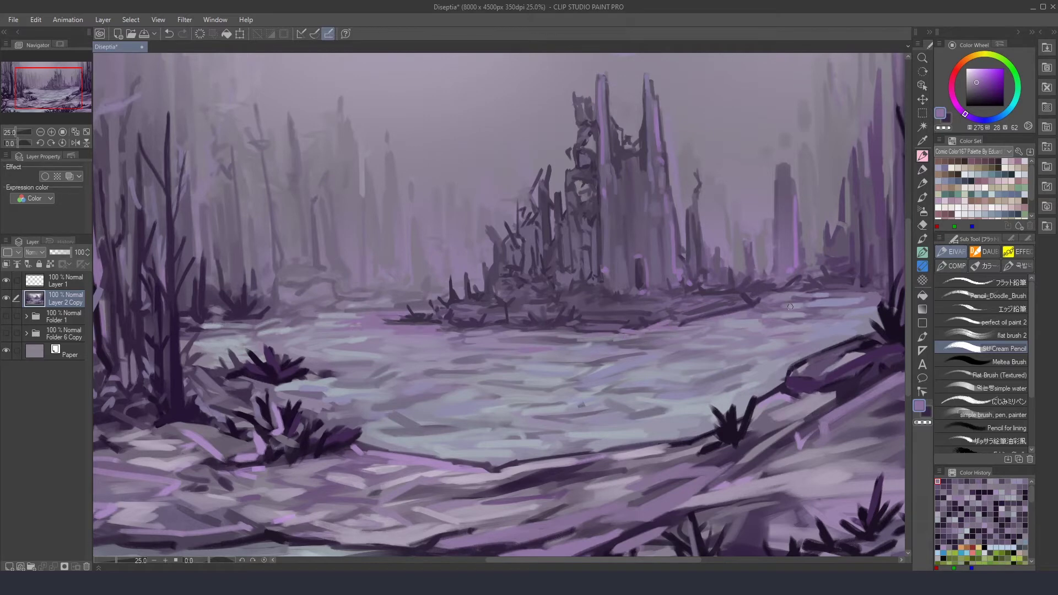
{"action": "scroll", "coordinate": [498, 329], "scroll_direction": "down", "scroll_amount": 2}
Step: Touch up the far left shoreline and paint a ripple stroke on the water below the castle island
{"action": "left_click", "coordinate": [645, 344], "text": "alt"}
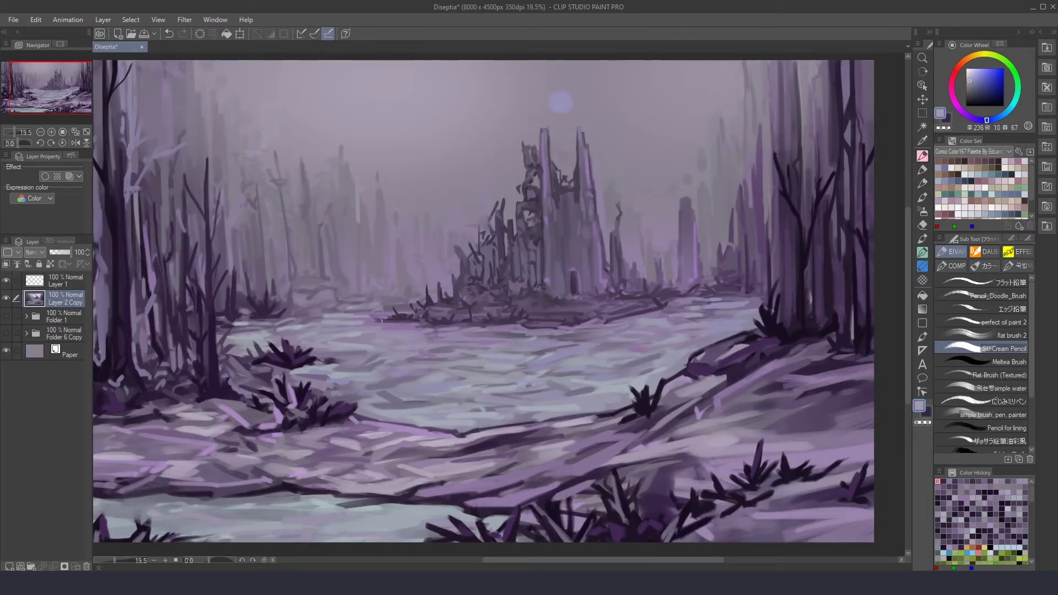
{"action": "left_click", "coordinate": [750, 309], "text": "alt"}
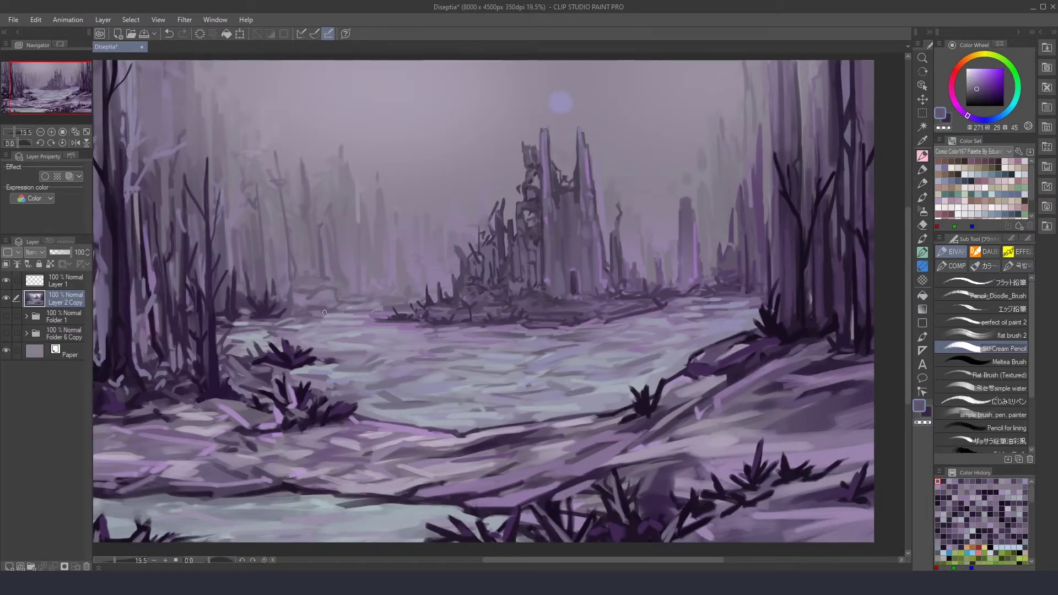
{"action": "left_click_drag", "start_coordinate": [558, 330], "coordinate": [524, 339]}
Step: Paint ripple strokes along the lake's near shore and in the foreground pond in sampled blue-grey water colours
{"action": "left_click", "coordinate": [679, 365], "text": "alt"}
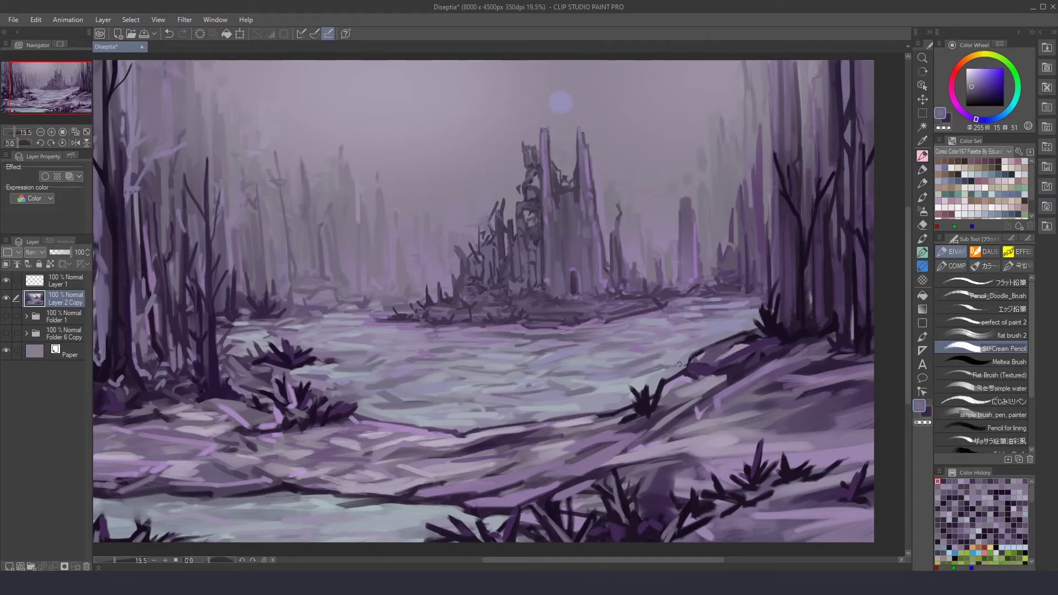
{"action": "left_click", "coordinate": [659, 367], "text": "alt"}
{"action": "left_click_drag", "start_coordinate": [331, 400], "coordinate": [457, 378]}
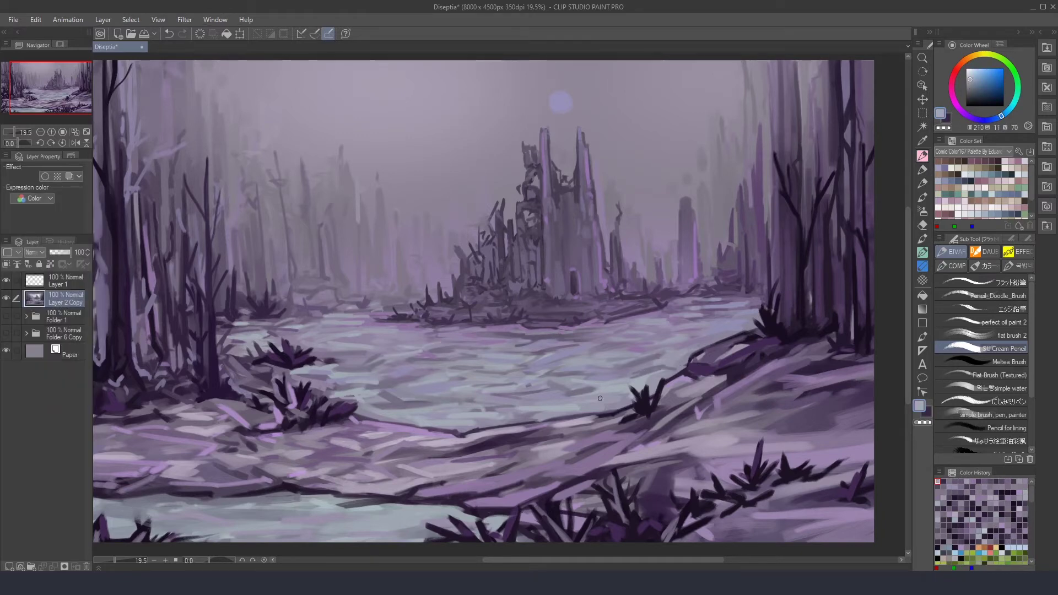
{"action": "left_click_drag", "start_coordinate": [518, 422], "coordinate": [584, 400]}
{"action": "scroll", "coordinate": [546, 386], "scroll_direction": "down", "scroll_amount": 1}
{"action": "scroll", "coordinate": [232, 494], "scroll_direction": "up", "scroll_amount": 1}
{"action": "left_click", "coordinate": [399, 501], "text": "alt"}
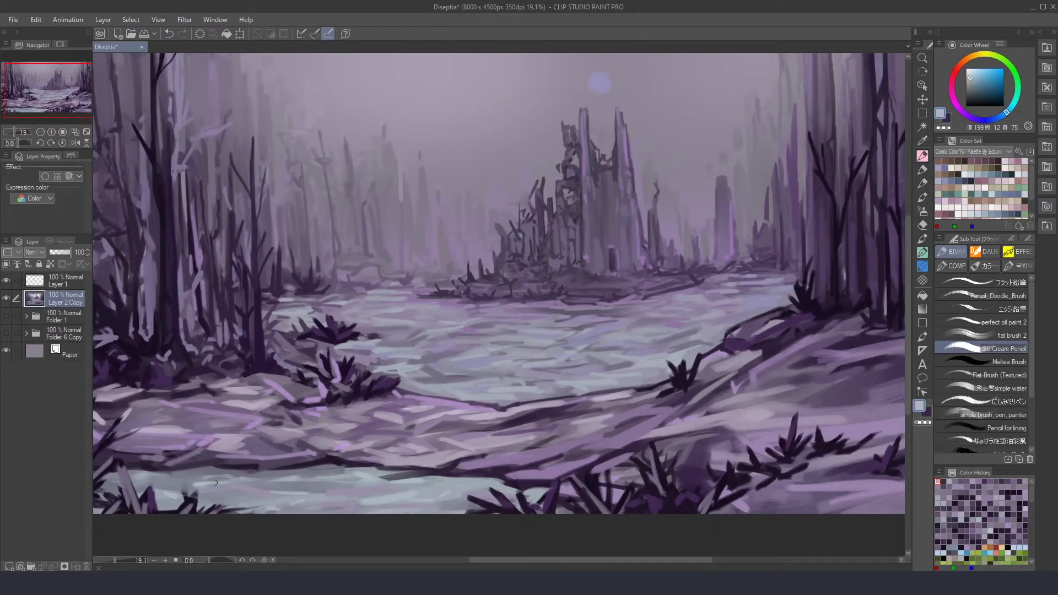
Step: Draw denser dark shrubs and spikes on the castle island's left tip in sampled dark purples
{"action": "scroll", "coordinate": [586, 127], "scroll_direction": "up", "scroll_amount": 2}
{"action": "left_click", "coordinate": [419, 343], "text": "alt"}
{"action": "left_click", "coordinate": [398, 337], "text": "alt"}
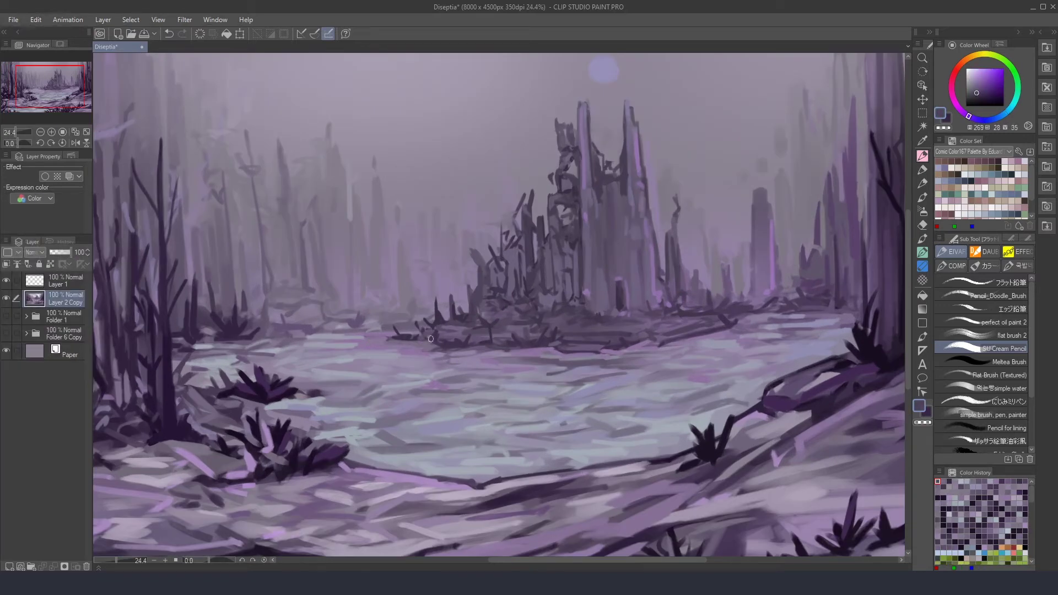
{"action": "left_click", "coordinate": [475, 310], "text": "alt"}
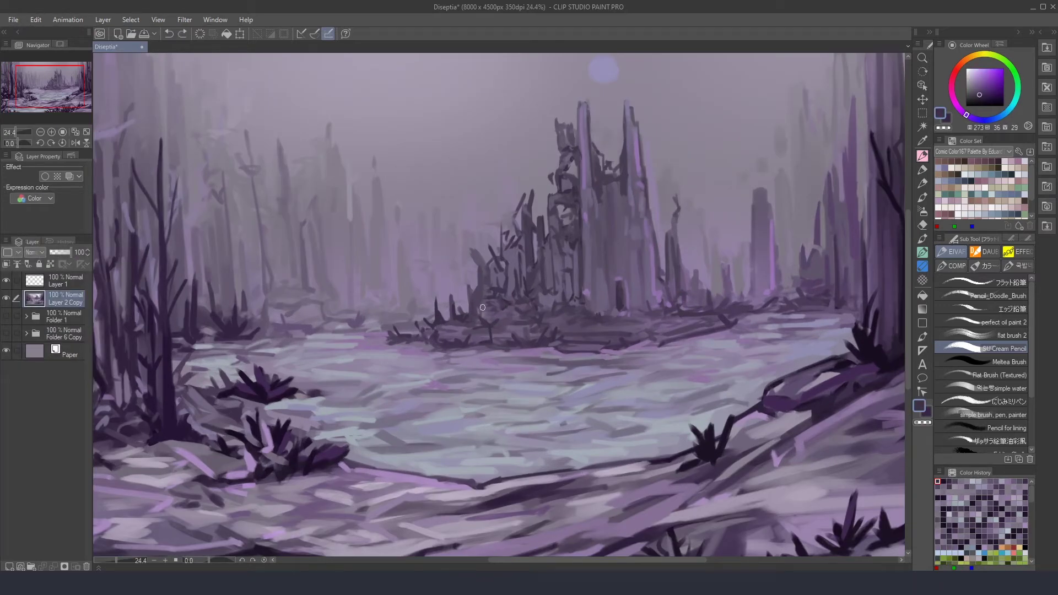
{"action": "left_click", "coordinate": [474, 330], "text": "alt"}
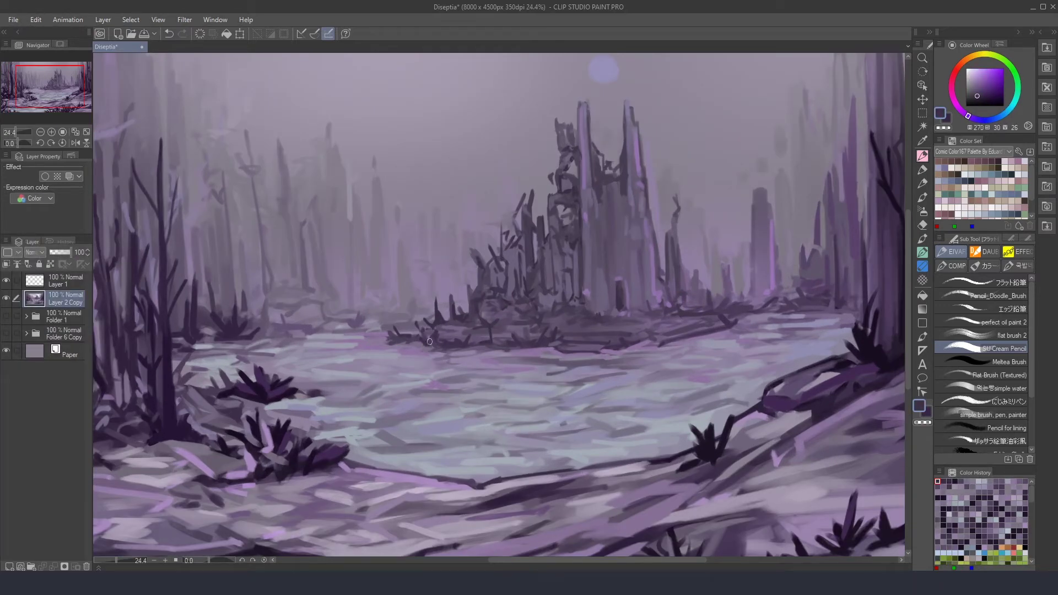
Step: Refine the low shoreline to the right of the castle with small strokes in sampled purples
{"action": "left_click", "coordinate": [742, 294], "text": "alt"}
{"action": "left_click", "coordinate": [722, 315], "text": "alt"}
{"action": "left_click", "coordinate": [739, 324], "text": "alt"}
{"action": "left_click", "coordinate": [741, 325], "text": "alt"}
{"action": "left_click_drag", "start_coordinate": [454, 399], "coordinate": [537, 344]}
Step: Thicken the larger left-shore bush with dark blades and purple accents, and sample a dark purple beside it
{"action": "left_click", "coordinate": [381, 394], "text": "alt"}
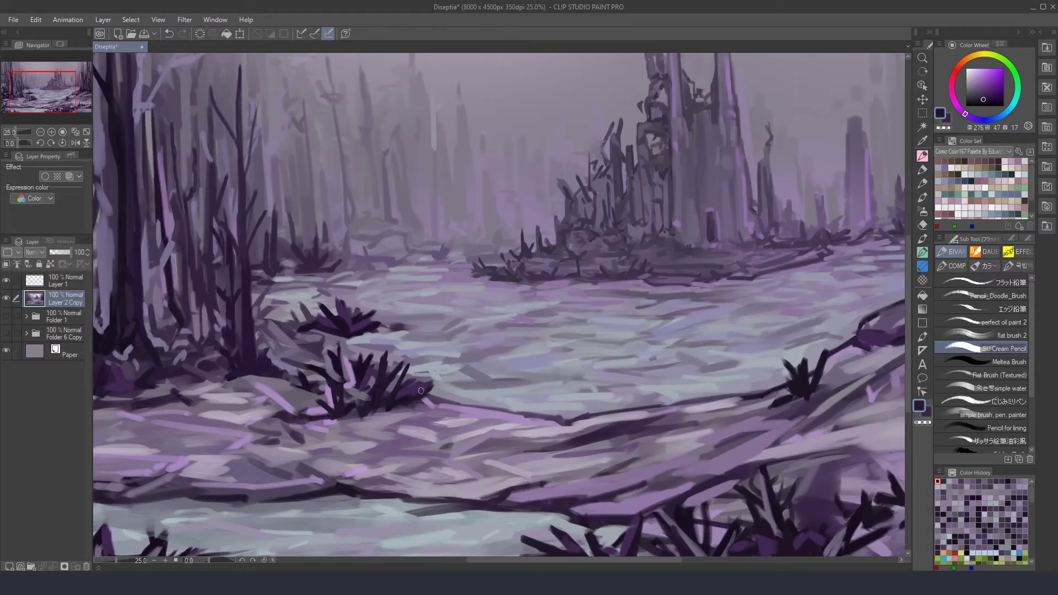
{"action": "left_click", "coordinate": [383, 414], "text": "alt"}
{"action": "left_click", "coordinate": [377, 381], "text": "alt"}
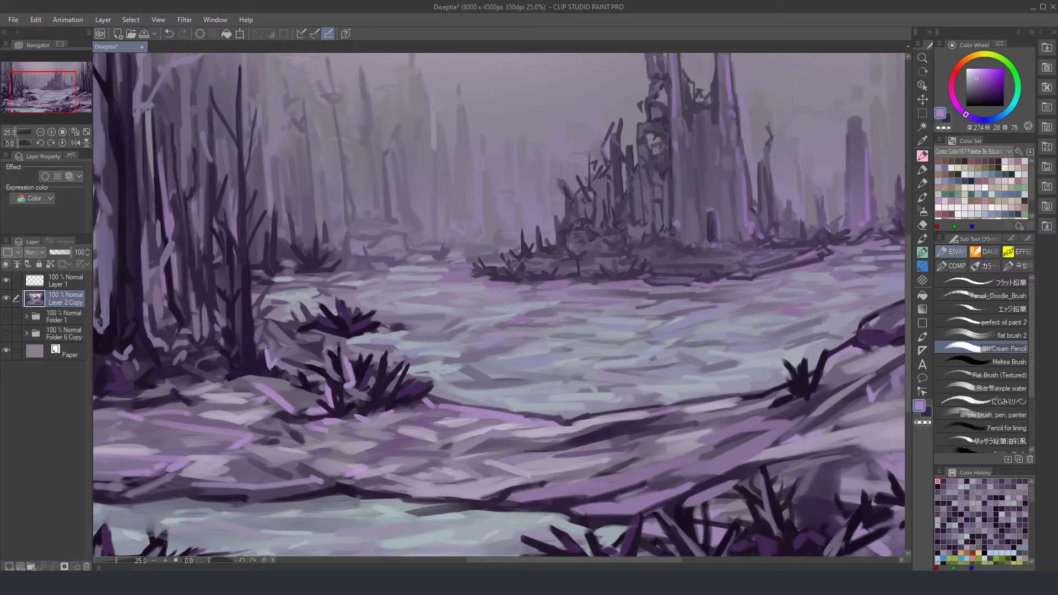
{"action": "scroll", "coordinate": [378, 381], "scroll_direction": "down", "scroll_amount": 2}
{"action": "left_click", "coordinate": [308, 380], "text": "alt"}
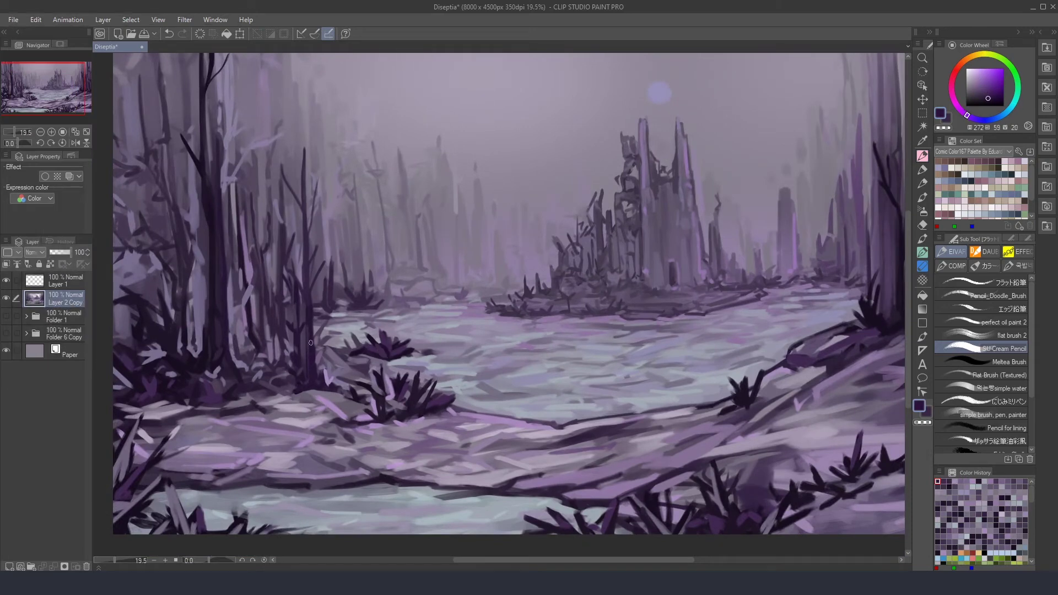
Step: Touch up the shrubs and rubble at the castle's base in sampled dark grey-purples
{"action": "scroll", "coordinate": [505, 390], "scroll_direction": "up", "scroll_amount": 2}
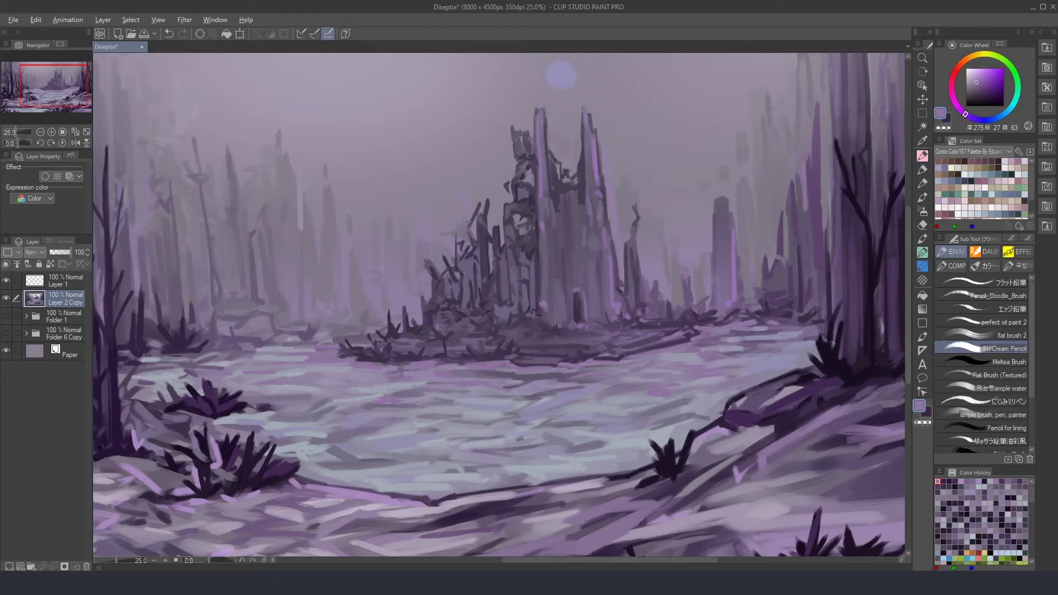
{"action": "left_click", "coordinate": [507, 327], "text": "alt"}
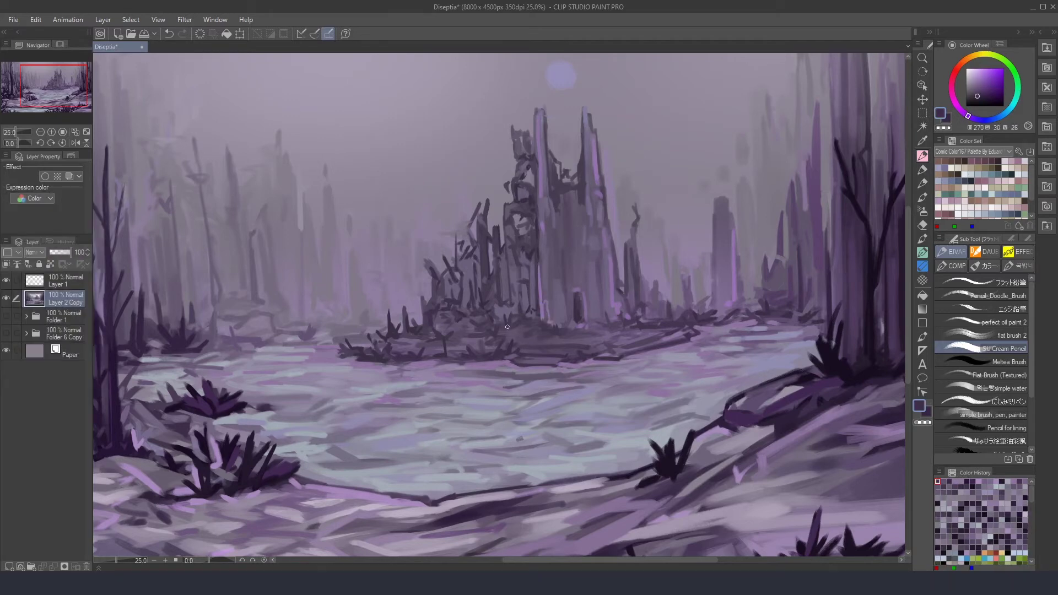
{"action": "left_click", "coordinate": [435, 293], "text": "alt"}
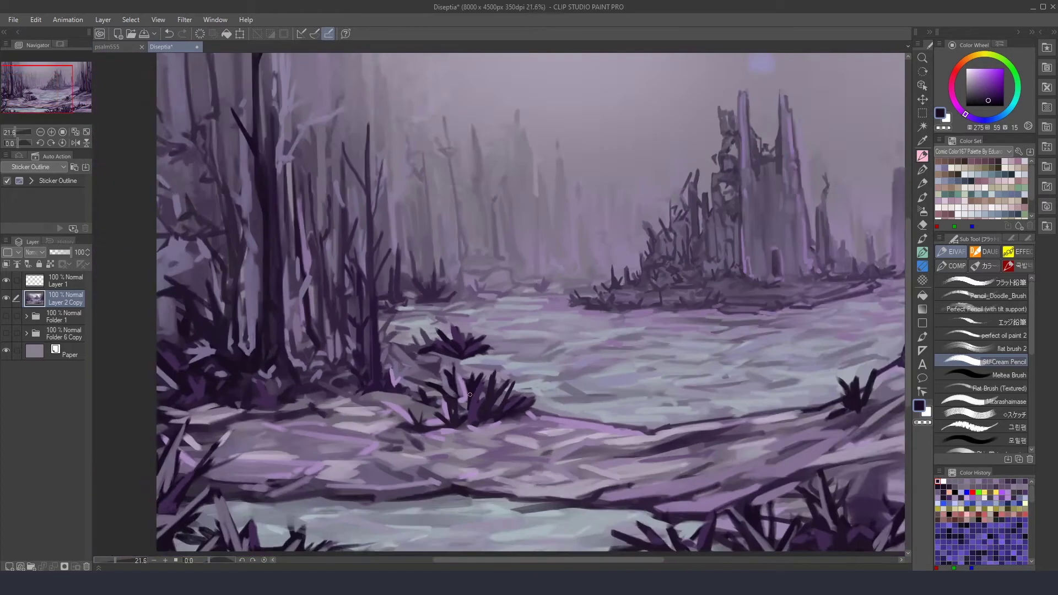
Step: Darken the foot of the slim left-shore tree and retouch the bushes beside it in sampled dark purples
{"action": "scroll", "coordinate": [325, 395], "scroll_direction": "up", "scroll_amount": 2}
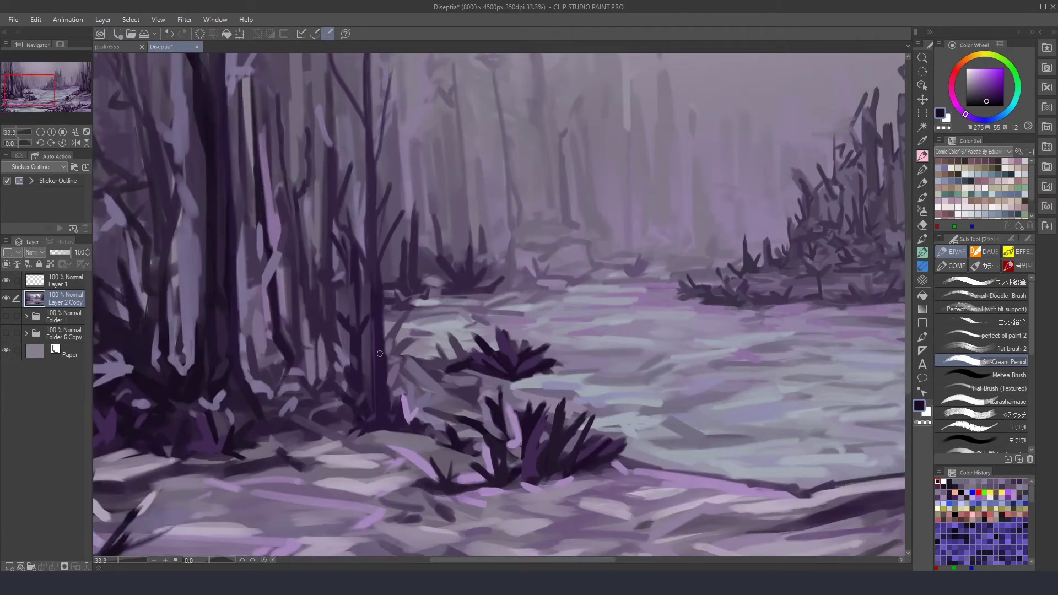
{"action": "left_click_drag", "start_coordinate": [378, 428], "coordinate": [386, 431]}
{"action": "scroll", "coordinate": [378, 428], "scroll_direction": "down", "scroll_amount": 1}
{"action": "left_click", "coordinate": [556, 420], "text": "alt"}
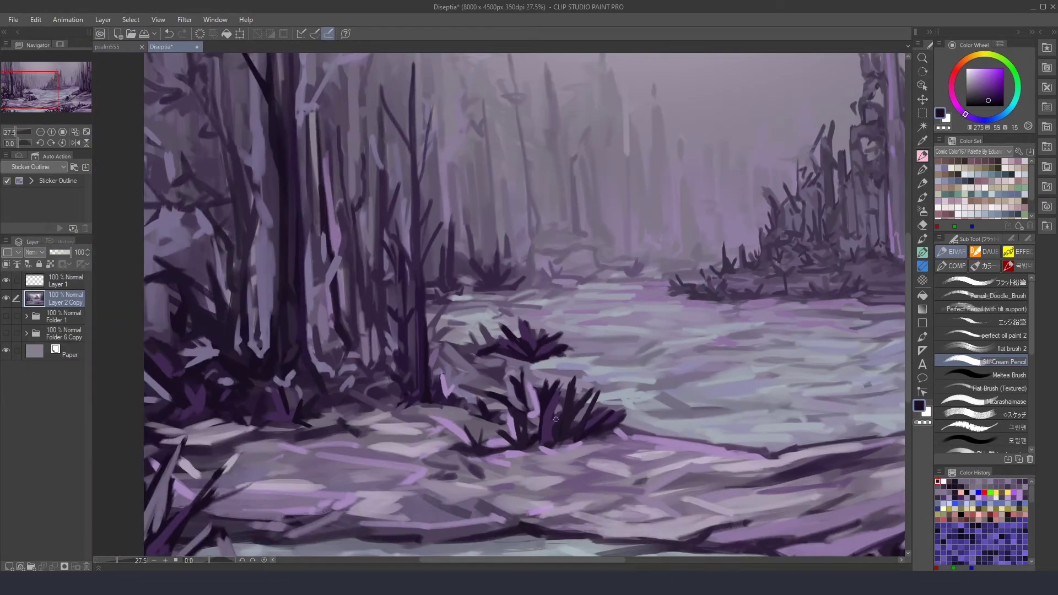
{"action": "left_click", "coordinate": [482, 353], "text": "alt"}
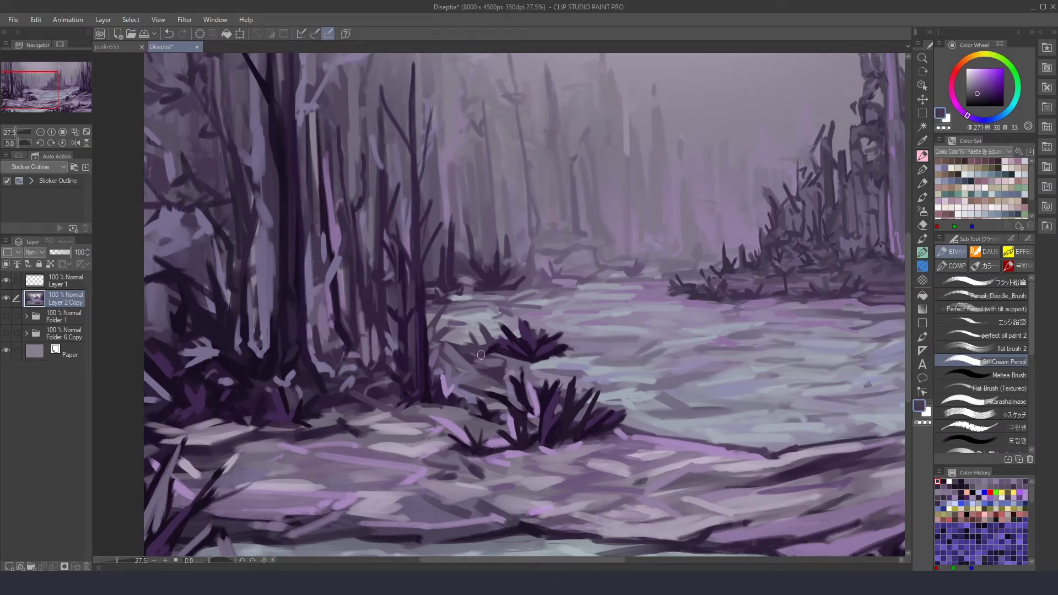
{"action": "scroll", "coordinate": [488, 353], "scroll_direction": "up", "scroll_amount": 1}
{"action": "scroll", "coordinate": [488, 354], "scroll_direction": "down", "scroll_amount": 1}
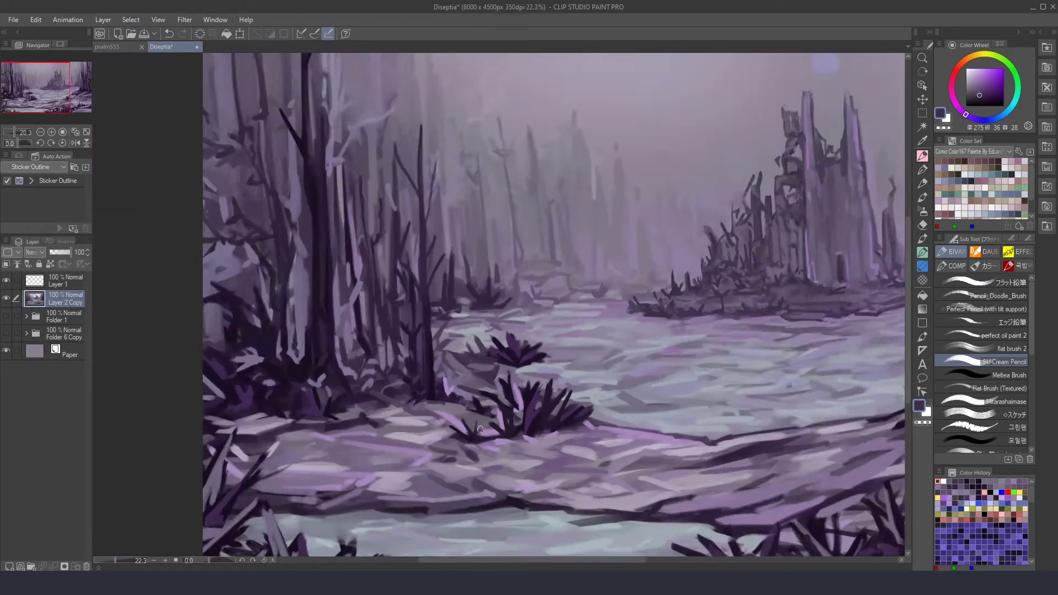
Step: Retouch the larger left-shore bush in sampled purples and pick up a very dark purple from the forest undergrowth
{"action": "scroll", "coordinate": [491, 358], "scroll_direction": "up", "scroll_amount": 1}
{"action": "left_click", "coordinate": [510, 410], "text": "alt"}
{"action": "left_click_drag", "start_coordinate": [512, 414], "coordinate": [677, 441]}
{"action": "left_click", "coordinate": [350, 416], "text": "alt"}
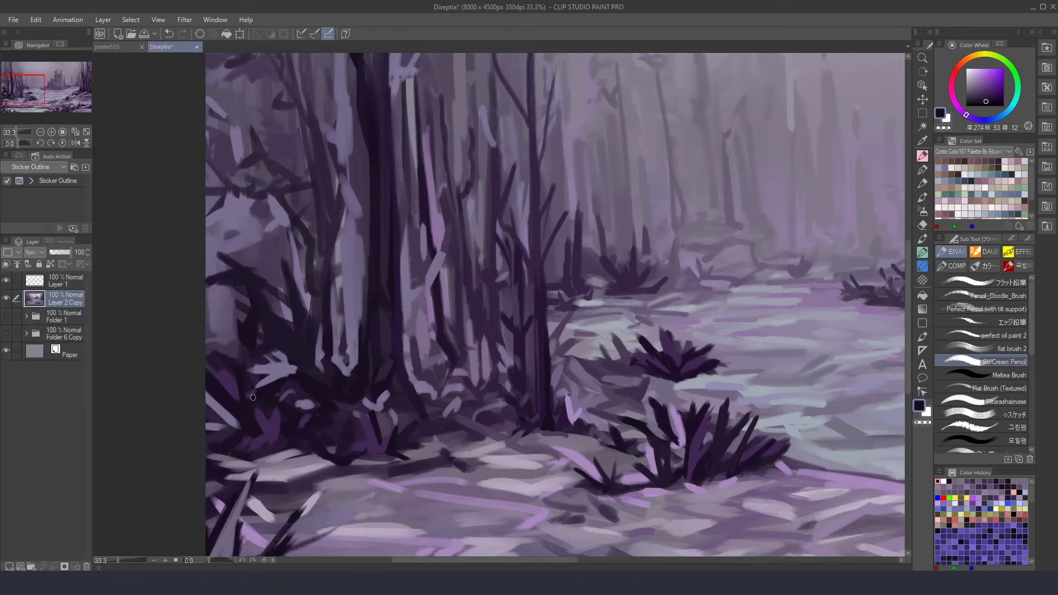
Step: Add thin dark trunks, twigs and undergrowth beside the slim left-shore tree in sampled purples
{"action": "scroll", "coordinate": [413, 430], "scroll_direction": "down", "scroll_amount": 1}
{"action": "scroll", "coordinate": [396, 328], "scroll_direction": "up", "scroll_amount": 1}
{"action": "left_click", "coordinate": [397, 328], "text": "alt"}
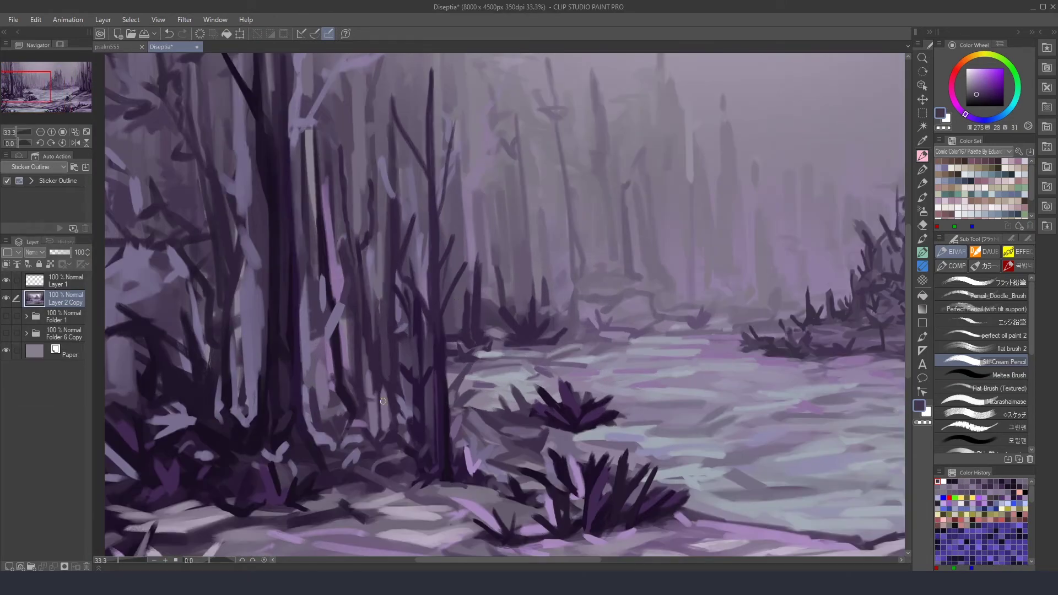
{"action": "left_click", "coordinate": [380, 309], "text": "alt"}
{"action": "left_click", "coordinate": [385, 411], "text": "alt"}
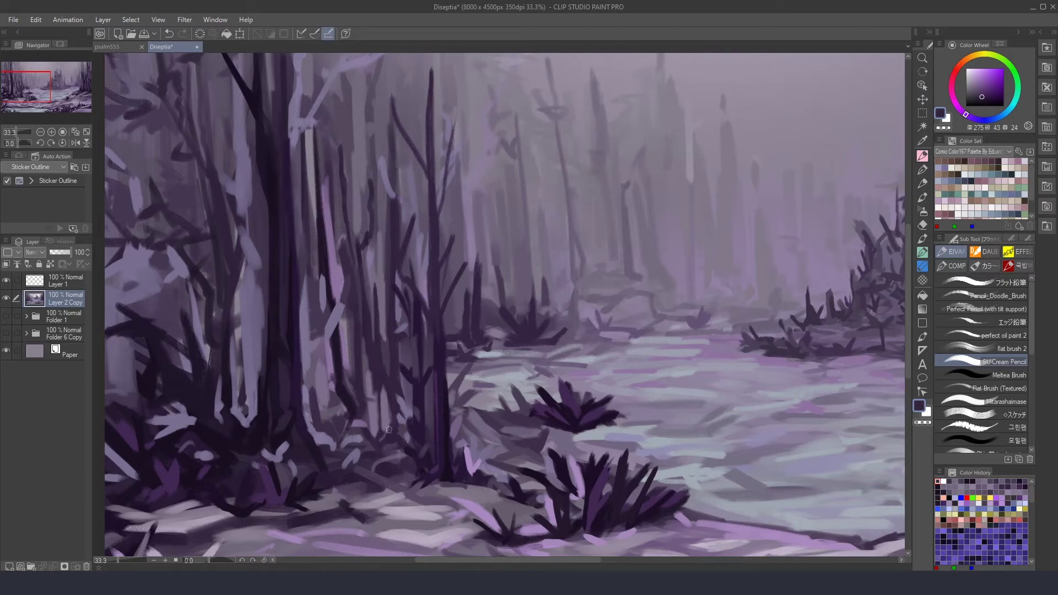
{"action": "left_click", "coordinate": [391, 414], "text": "alt"}
{"action": "left_click", "coordinate": [433, 269], "text": "alt"}
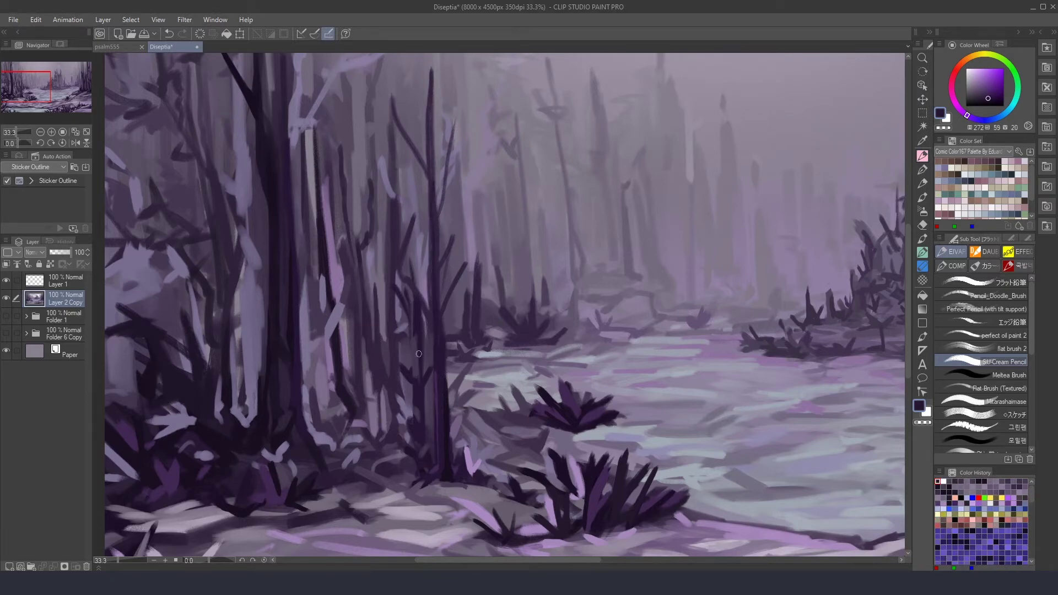
Step: Sample purples around the castle island and the left forest for small touch-ups to both
{"action": "scroll", "coordinate": [648, 345], "scroll_direction": "up", "scroll_amount": 1}
{"action": "left_click_drag", "start_coordinate": [799, 286], "coordinate": [534, 287]}
{"action": "left_click", "coordinate": [534, 287], "text": "alt"}
{"action": "left_click", "coordinate": [648, 345], "text": "alt"}
{"action": "left_click_drag", "start_coordinate": [648, 344], "coordinate": [869, 229]}
{"action": "left_click", "coordinate": [346, 372], "text": "alt"}
{"action": "left_click", "coordinate": [289, 358], "text": "alt"}
Step: Draw dark curved, forked branches rising from the undergrowth at the forest's far left edge in a sampled dark purple
{"action": "scroll", "coordinate": [290, 359], "scroll_direction": "down", "scroll_amount": 1}
{"action": "left_click_drag", "start_coordinate": [289, 359], "coordinate": [512, 364]}
{"action": "left_click", "coordinate": [208, 339], "text": "alt"}
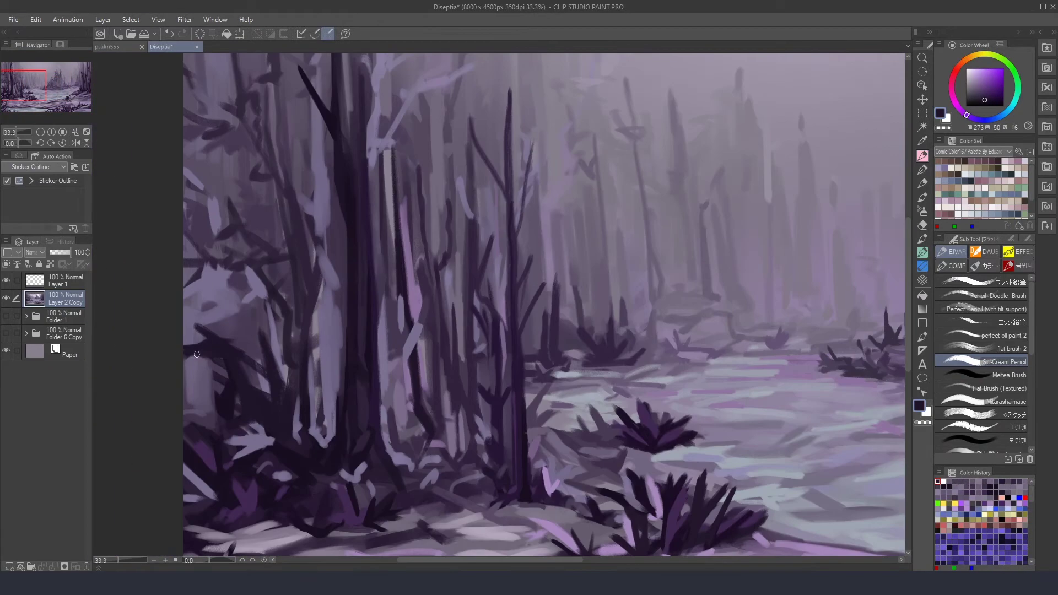
{"action": "left_click_drag", "start_coordinate": [249, 356], "coordinate": [231, 325]}
{"action": "left_click_drag", "start_coordinate": [263, 383], "coordinate": [246, 282]}
{"action": "left_click_drag", "start_coordinate": [267, 352], "coordinate": [265, 293]}
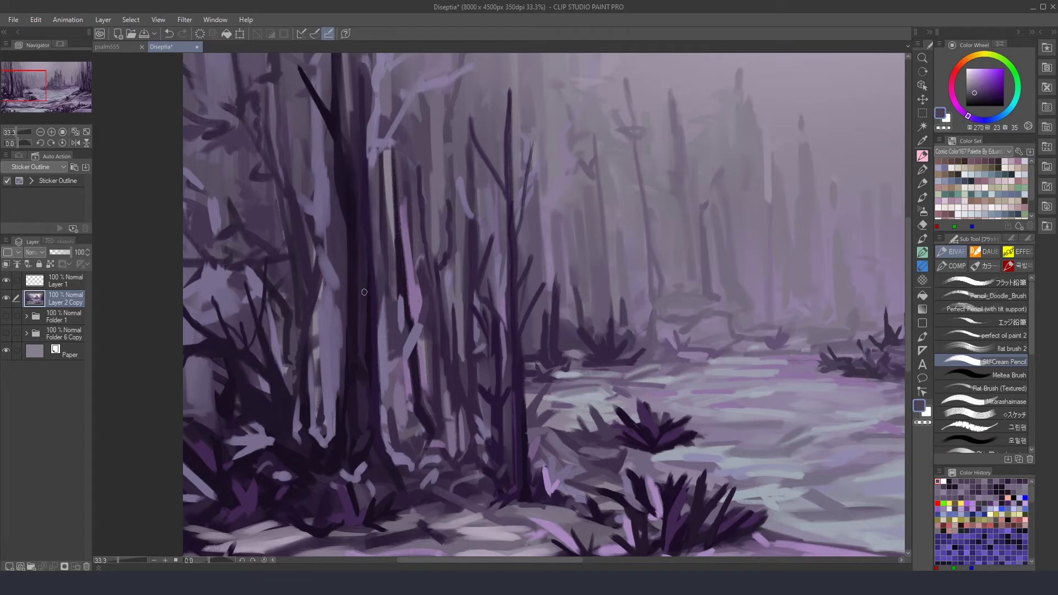
{"action": "left_click_drag", "start_coordinate": [248, 454], "coordinate": [265, 393]}
Step: Refine the pale trunk beside the big dark tree in the left forest with sampled blue-grey and muted purple strokes
{"action": "left_click", "coordinate": [280, 373], "text": "alt"}
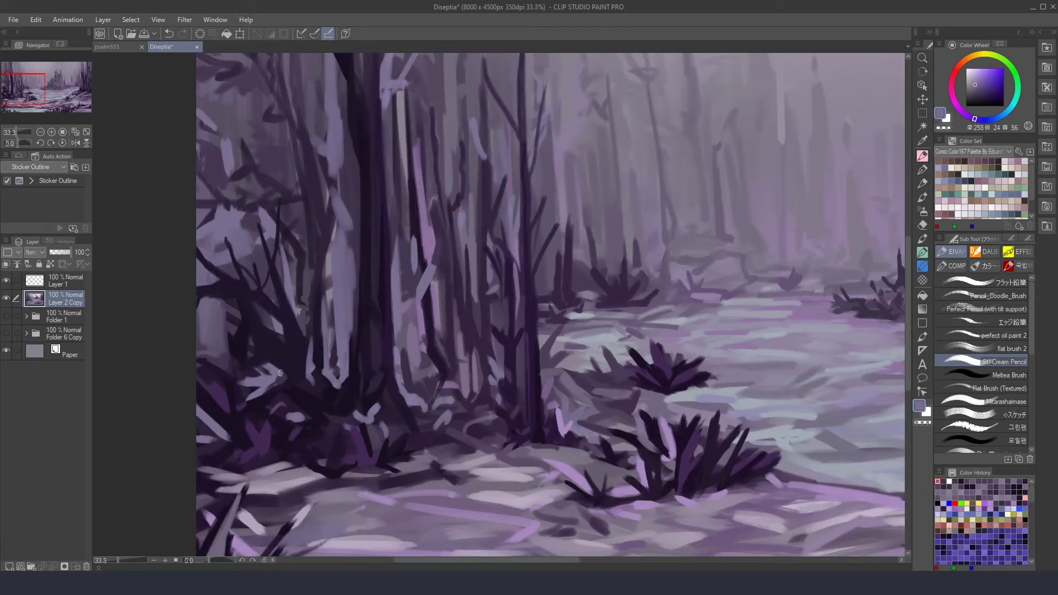
{"action": "left_click_drag", "start_coordinate": [334, 251], "coordinate": [341, 218]}
{"action": "left_click", "coordinate": [337, 386], "text": "alt"}
{"action": "left_click_drag", "start_coordinate": [337, 323], "coordinate": [337, 383]}
{"action": "scroll", "coordinate": [381, 333], "scroll_direction": "down", "scroll_amount": 1}
{"action": "left_click", "coordinate": [381, 333], "text": "alt"}
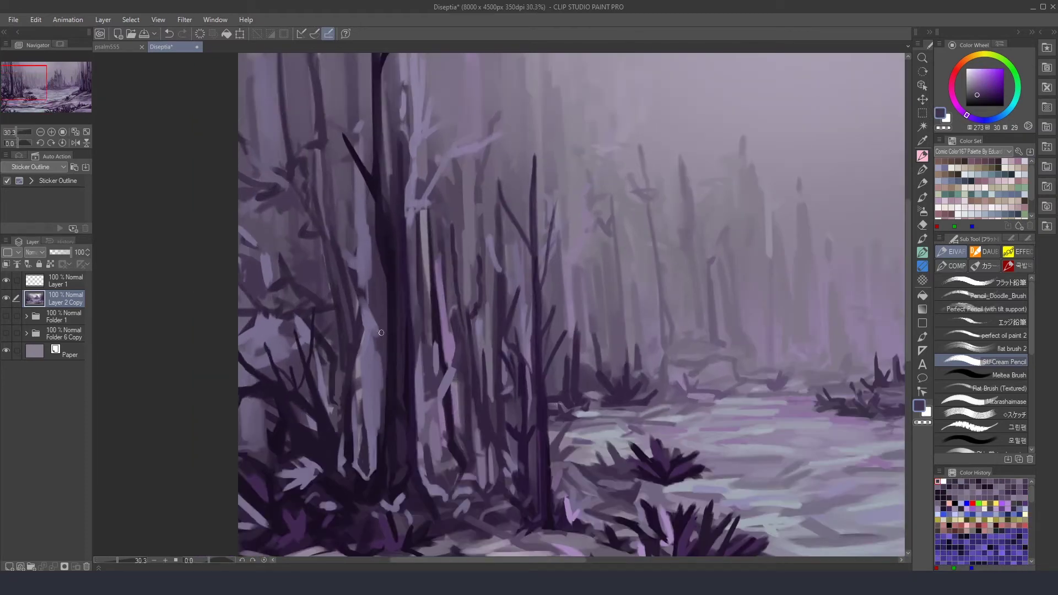
{"action": "left_click_drag", "start_coordinate": [378, 351], "coordinate": [377, 428]}
{"action": "left_click", "coordinate": [365, 367], "text": "alt"}
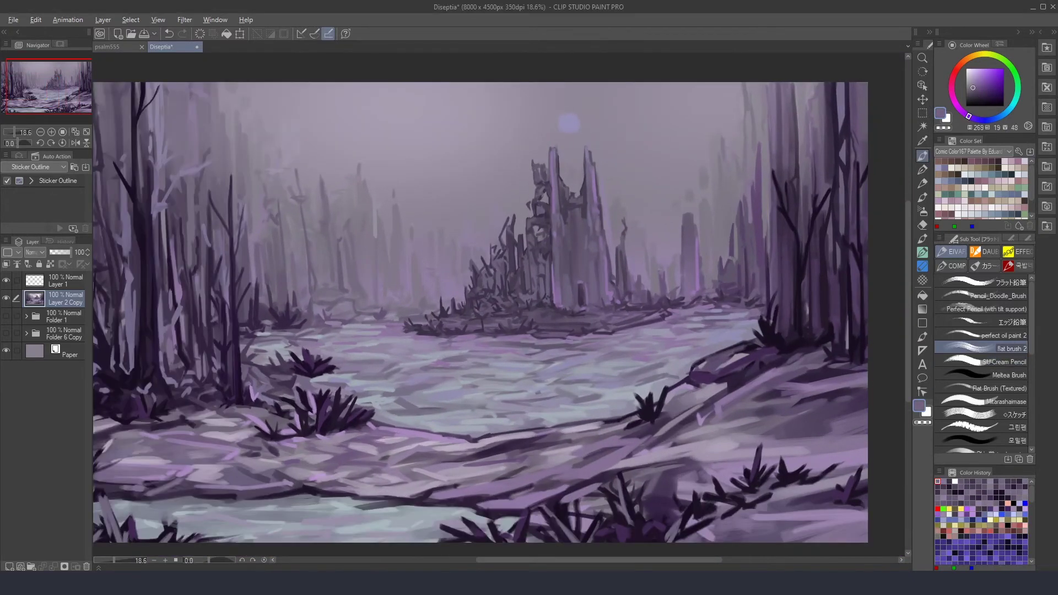
Step: Blend the slope of the right bank with flat brush 2 in sampled greyed purples
{"action": "left_click", "coordinate": [722, 447], "text": "alt"}
{"action": "mouse_move", "coordinate": [806, 441]}
{"action": "left_mouse_down"}
{"action": "mouse_move", "coordinate": [832, 427]}
{"action": "mouse_move", "coordinate": [868, 430]}
{"action": "left_mouse_up"}
{"action": "left_click", "coordinate": [753, 447], "text": "alt"}
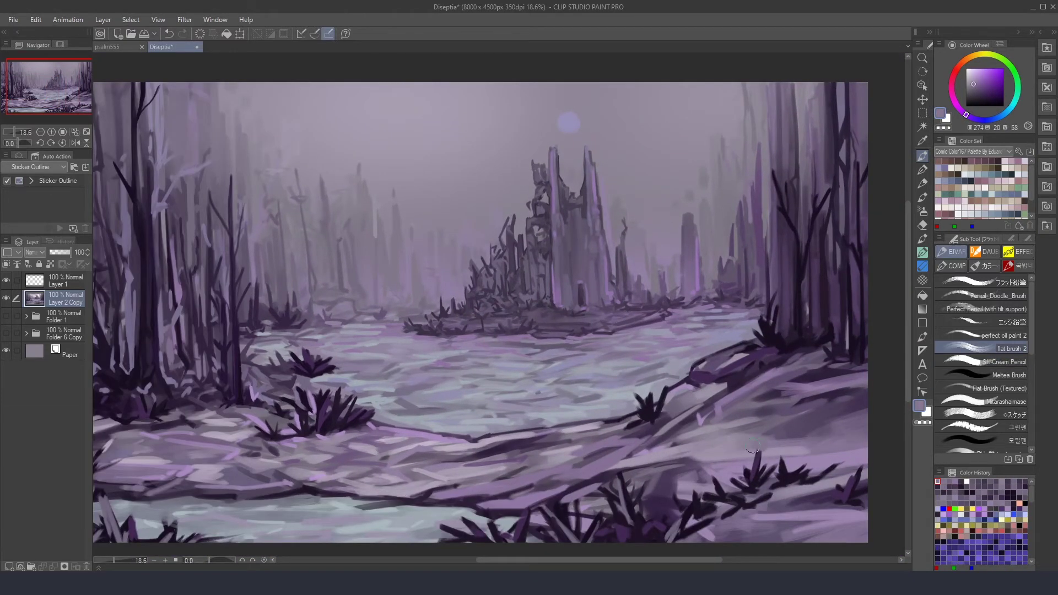
{"action": "left_click", "coordinate": [636, 437], "text": "alt"}
{"action": "left_click", "coordinate": [686, 413], "text": "alt"}
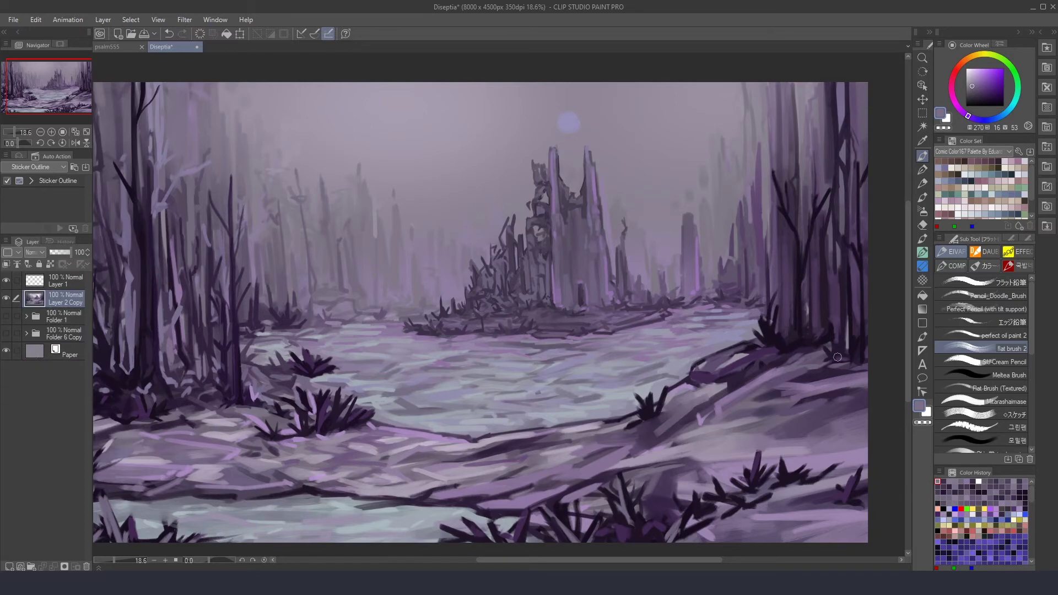
{"action": "scroll", "coordinate": [686, 413], "scroll_direction": "down", "scroll_amount": 2}
Step: Sharpen the small right-shore bush with the pencil brush and paint a dark diagonal shadow on the bank beside it
{"action": "scroll", "coordinate": [677, 382], "scroll_direction": "up", "scroll_amount": 3}
{"action": "key", "text": "period"}
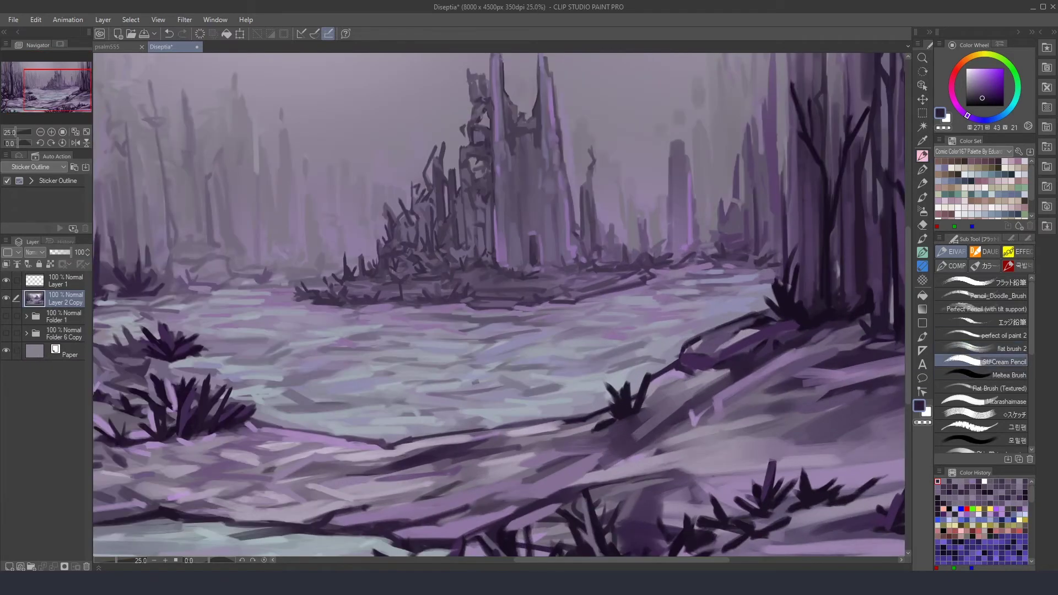
{"action": "left_click", "coordinate": [614, 390], "text": "alt"}
{"action": "mouse_move", "coordinate": [610, 421]}
{"action": "left_mouse_down"}
{"action": "mouse_move", "coordinate": [588, 431]}
{"action": "mouse_move", "coordinate": [606, 432]}
{"action": "left_mouse_up"}
{"action": "left_click", "coordinate": [612, 425], "text": "alt"}
{"action": "left_click_drag", "start_coordinate": [723, 379], "coordinate": [669, 420]}
Step: Add muted strokes across the right bank's slope and light purple accents around the foreground plants
{"action": "scroll", "coordinate": [577, 346], "scroll_direction": "down", "scroll_amount": 2}
{"action": "scroll", "coordinate": [579, 344], "scroll_direction": "up", "scroll_amount": 1}
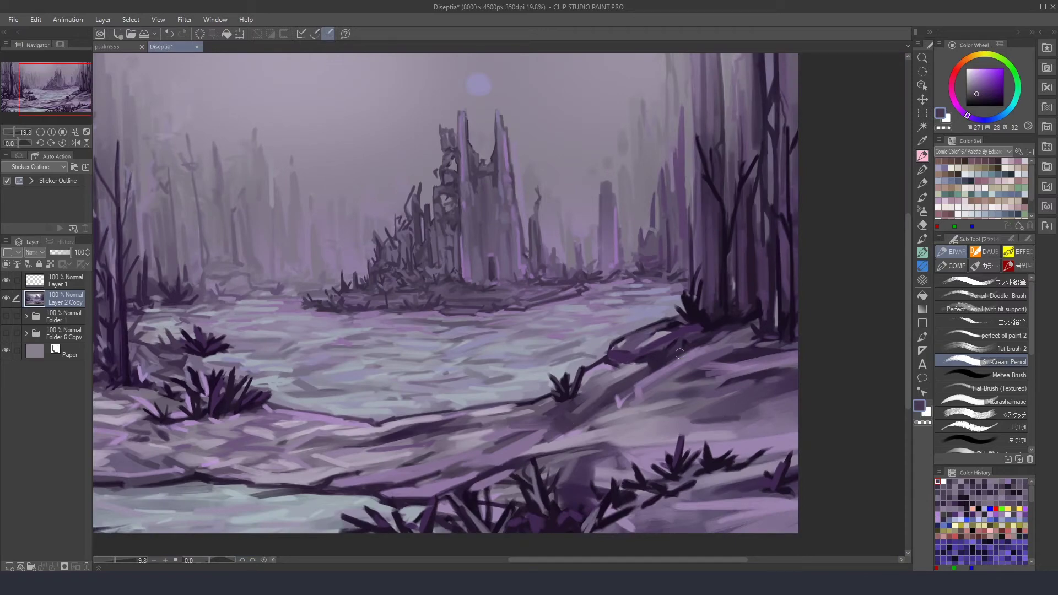
{"action": "scroll", "coordinate": [673, 355], "scroll_direction": "up", "scroll_amount": 2}
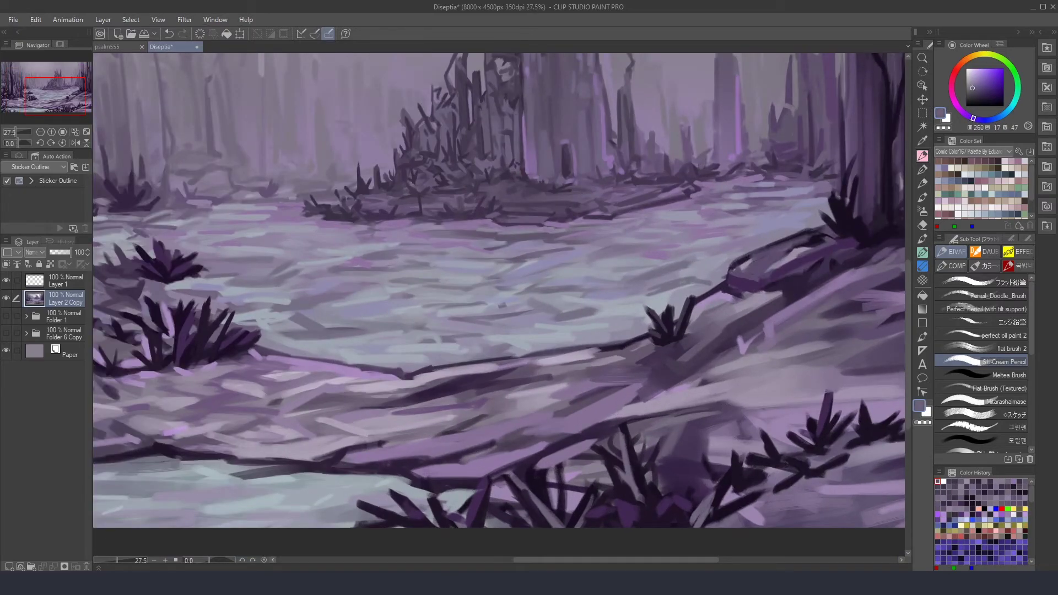
{"action": "scroll", "coordinate": [777, 335], "scroll_direction": "down", "scroll_amount": 1}
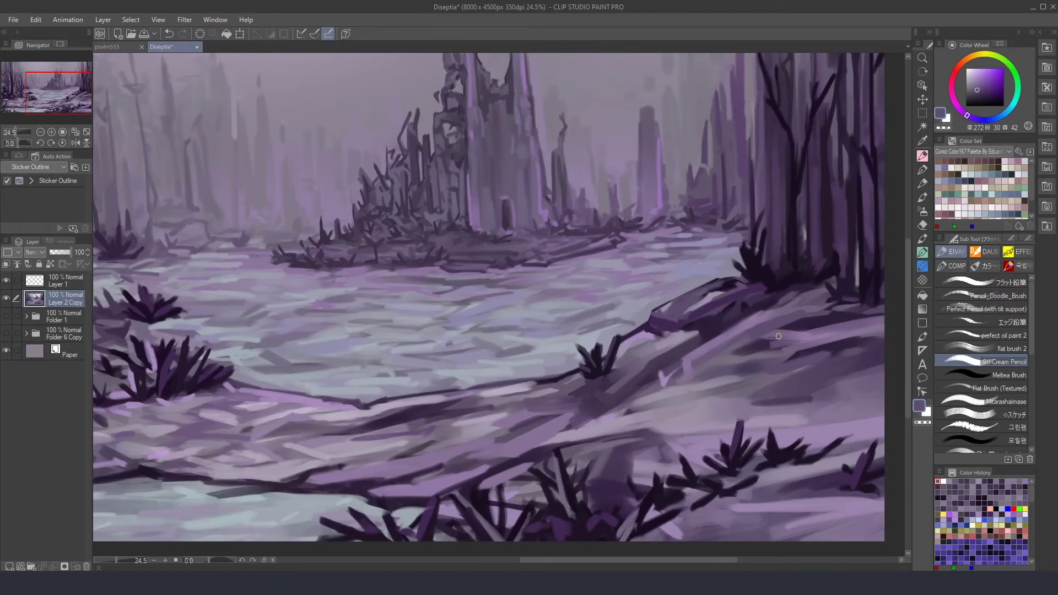
{"action": "scroll", "coordinate": [693, 430], "scroll_direction": "down", "scroll_amount": 3}
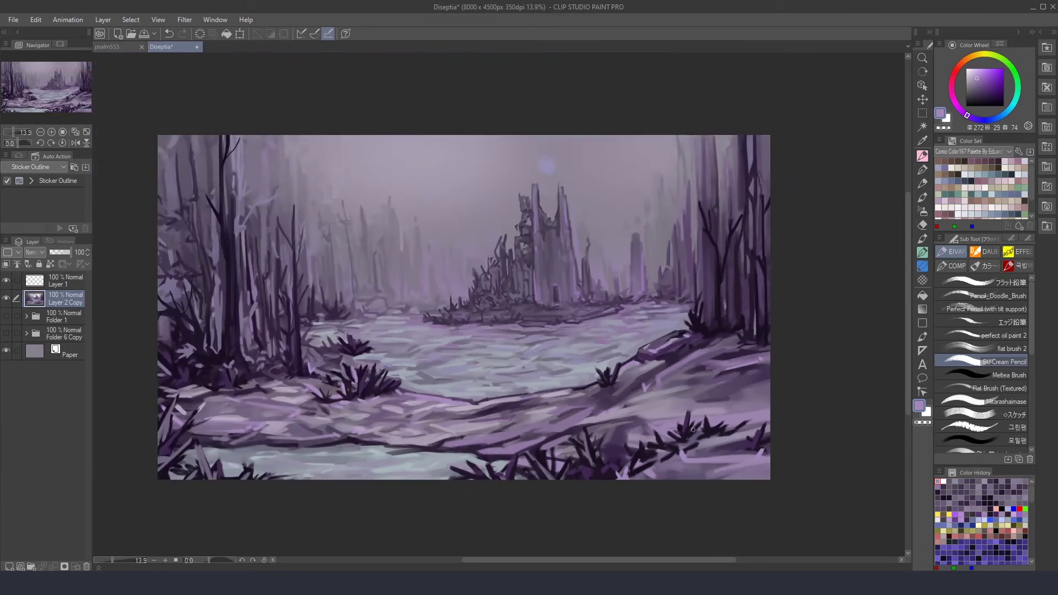
Step: Paint light purple highlights along the left bank and the foreground pond's edge in sampled colours
{"action": "scroll", "coordinate": [401, 458], "scroll_direction": "up", "scroll_amount": 3}
{"action": "left_click", "coordinate": [401, 458], "text": "alt"}
{"action": "left_click", "coordinate": [402, 455], "text": "alt"}
{"action": "left_click", "coordinate": [264, 444], "text": "alt"}
{"action": "scroll", "coordinate": [612, 348], "scroll_direction": "down", "scroll_amount": 1}
{"action": "left_click", "coordinate": [441, 372], "text": "alt"}
{"action": "left_click", "coordinate": [388, 358], "text": "alt"}
{"action": "scroll", "coordinate": [389, 359], "scroll_direction": "up", "scroll_amount": 2}
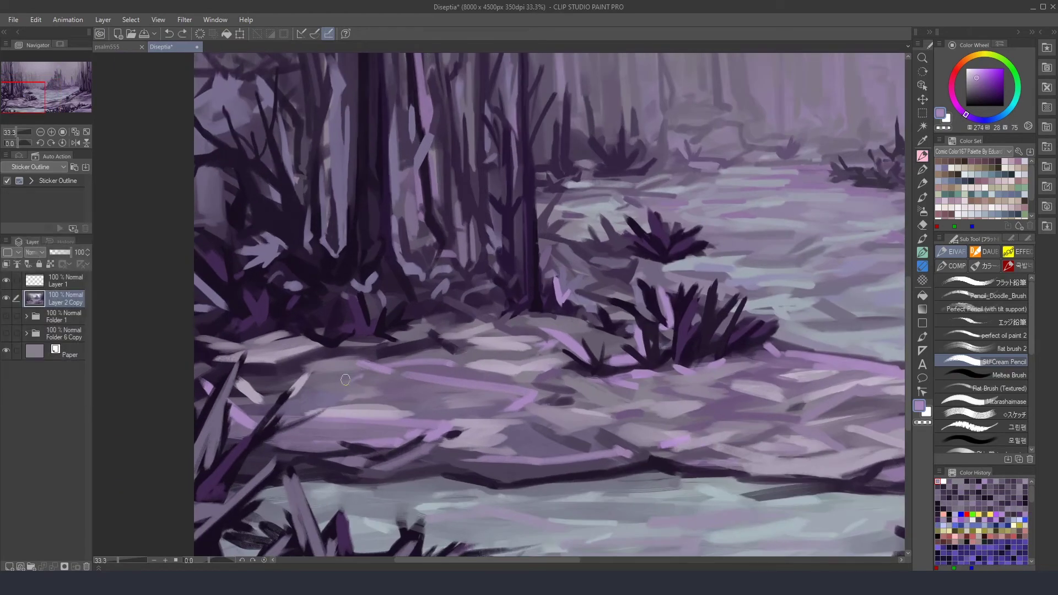
Step: Add light purple highlight strokes to the right-shore rock and the bank around it
{"action": "scroll", "coordinate": [358, 377], "scroll_direction": "down", "scroll_amount": 3}
{"action": "scroll", "coordinate": [581, 381], "scroll_direction": "up", "scroll_amount": 3}
{"action": "left_click", "coordinate": [580, 381], "text": "alt"}
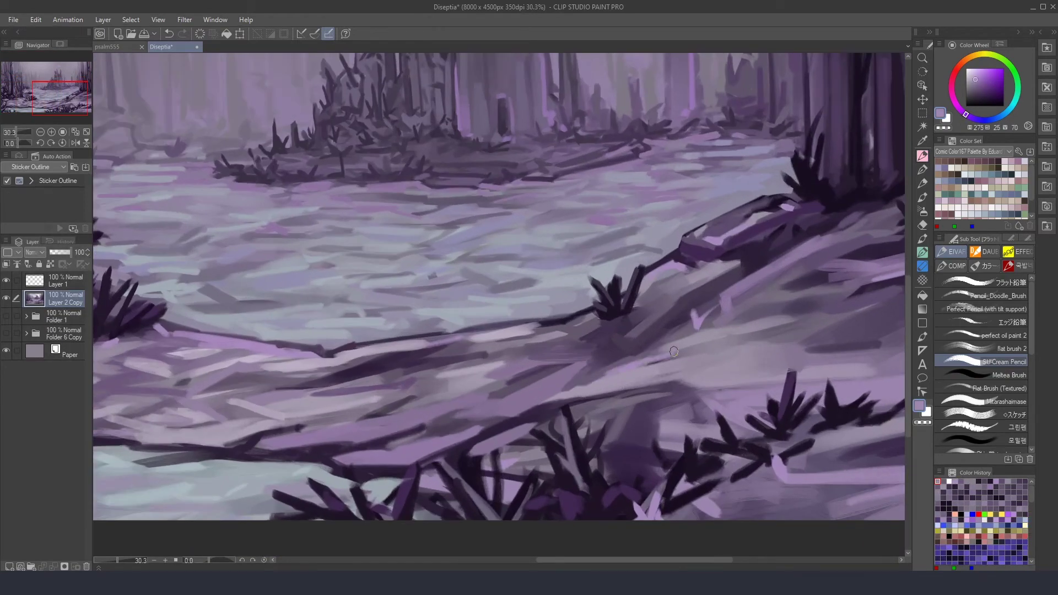
{"action": "scroll", "coordinate": [403, 130], "scroll_direction": "down", "scroll_amount": 3}
{"action": "scroll", "coordinate": [403, 130], "scroll_direction": "down", "scroll_amount": 1}
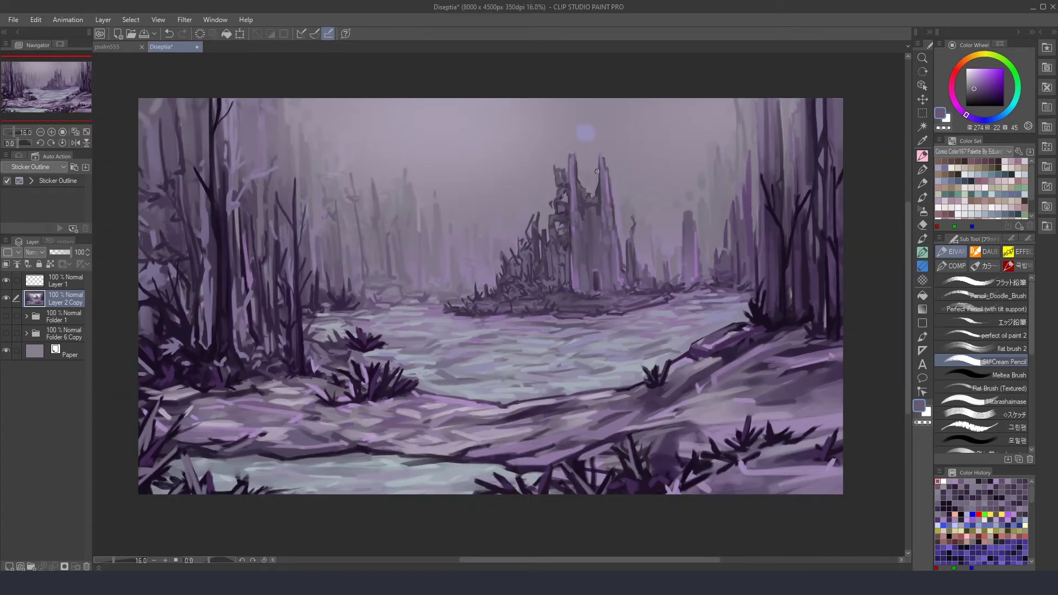
Step: Smooth the middle of the near bank with flat brush 2 and lay sampled blue-grey along the pond's upper edge
{"action": "key", "text": "b"}
{"action": "left_click_drag", "start_coordinate": [385, 444], "coordinate": [490, 436]}
{"action": "mouse_move", "coordinate": [397, 425]}
{"action": "left_mouse_down"}
{"action": "mouse_move", "coordinate": [498, 413]}
{"action": "mouse_move", "coordinate": [447, 438]}
{"action": "mouse_move", "coordinate": [479, 409]}
{"action": "mouse_move", "coordinate": [463, 451]}
{"action": "mouse_move", "coordinate": [518, 409]}
{"action": "mouse_move", "coordinate": [451, 395]}
{"action": "mouse_move", "coordinate": [505, 405]}
{"action": "left_mouse_up"}
{"action": "left_click", "coordinate": [445, 390], "text": "alt"}
{"action": "left_click", "coordinate": [450, 468], "text": "alt"}
{"action": "left_click_drag", "start_coordinate": [399, 462], "coordinate": [461, 464]}
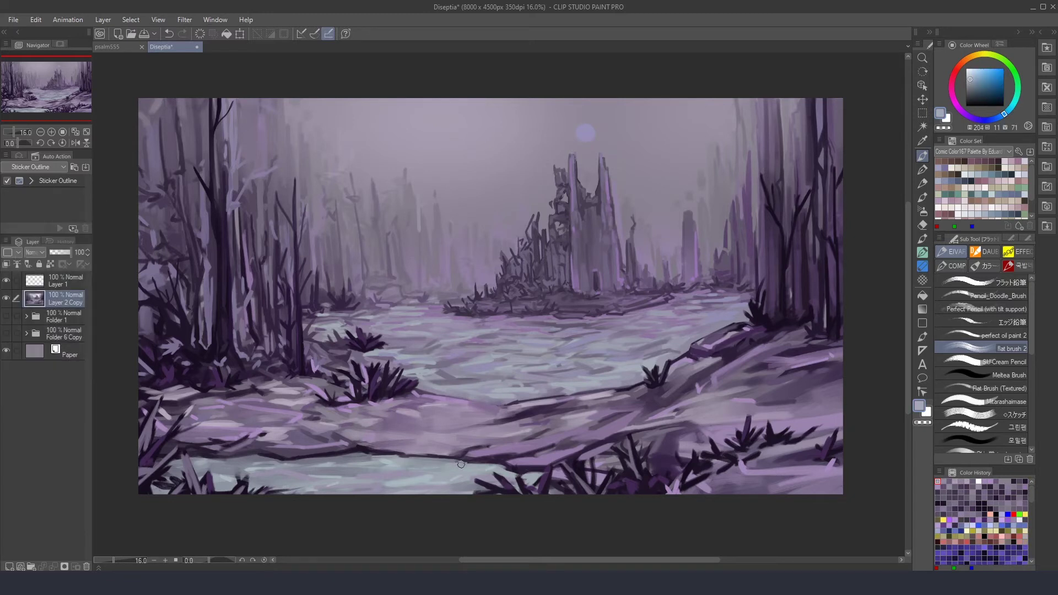
Step: Blend the bank down to the pond and darken its waterline with broad strokes in sampled purples
{"action": "left_click", "coordinate": [508, 459], "text": "alt"}
{"action": "left_click_drag", "start_coordinate": [406, 415], "coordinate": [452, 453]}
{"action": "left_click", "coordinate": [414, 453], "text": "alt"}
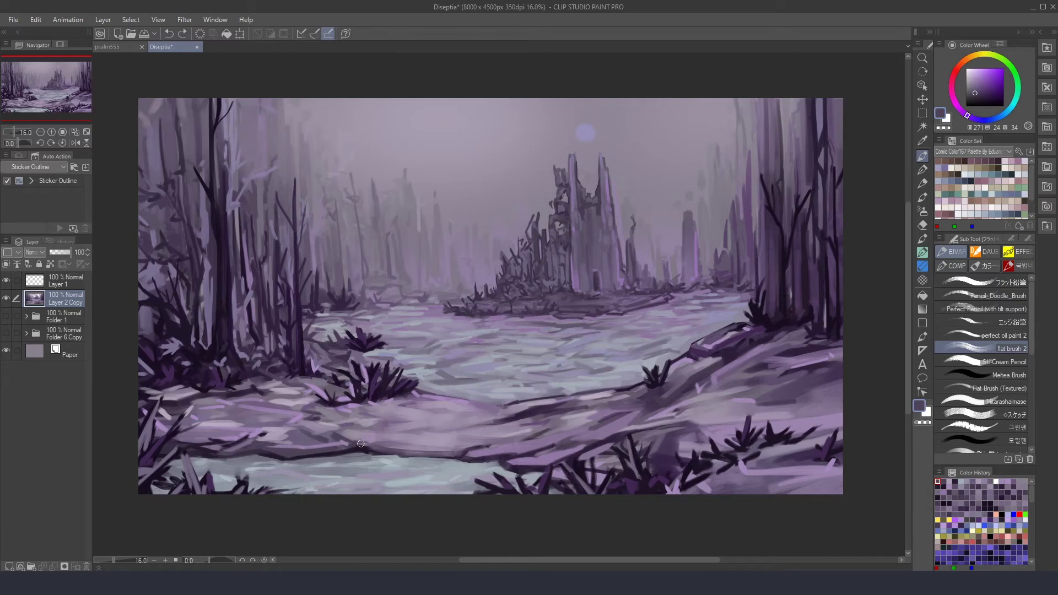
{"action": "left_click_drag", "start_coordinate": [360, 443], "coordinate": [466, 451]}
Step: Redefine the lake's near shoreline beside the larger left bush with strokes in sampled purples
{"action": "left_click", "coordinate": [497, 402], "text": "alt"}
{"action": "key", "text": "period"}
{"action": "left_click", "coordinate": [468, 401], "text": "alt"}
{"action": "left_click", "coordinate": [428, 393], "text": "alt"}
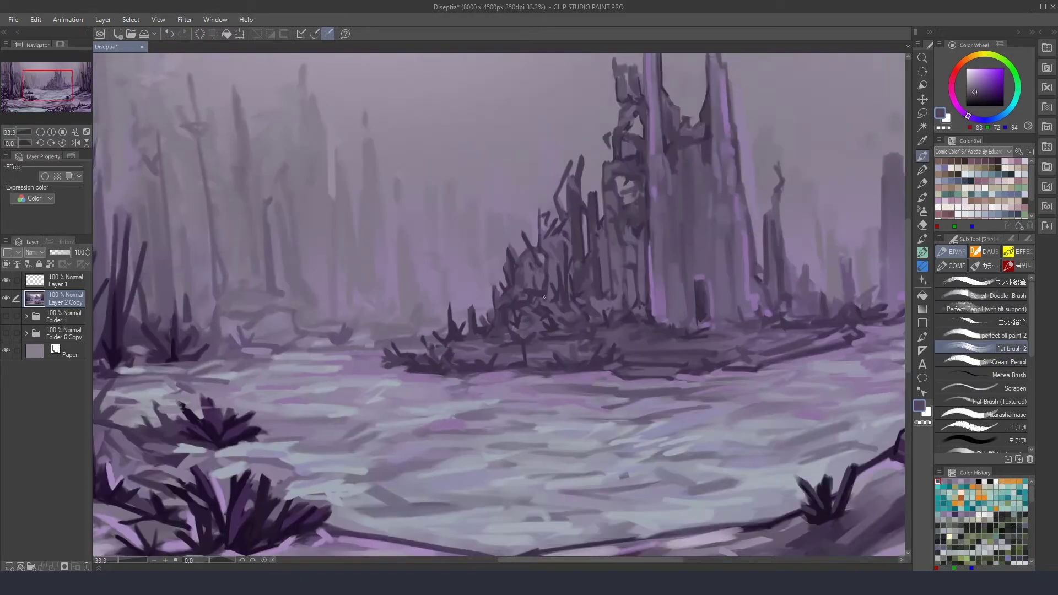
Step: Blend the rubble left of the castle tower with flat brush 2 in sampled muted purples
{"action": "scroll", "coordinate": [361, 388], "scroll_direction": "up", "scroll_amount": 3}
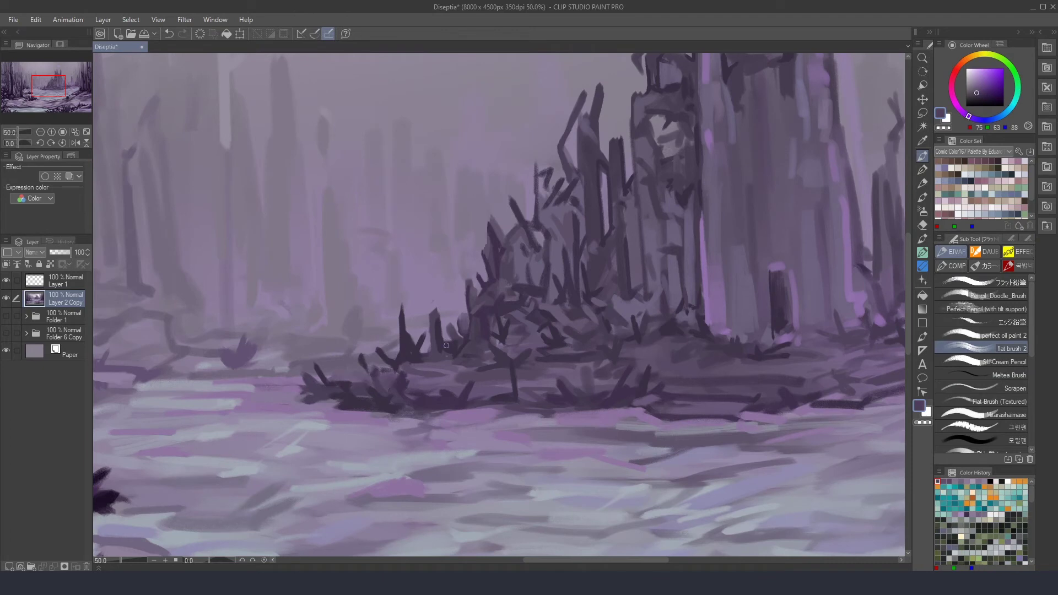
{"action": "left_click", "coordinate": [582, 329], "text": "alt"}
{"action": "left_click_drag", "start_coordinate": [582, 329], "coordinate": [544, 338]}
{"action": "left_click", "coordinate": [454, 352], "text": "alt"}
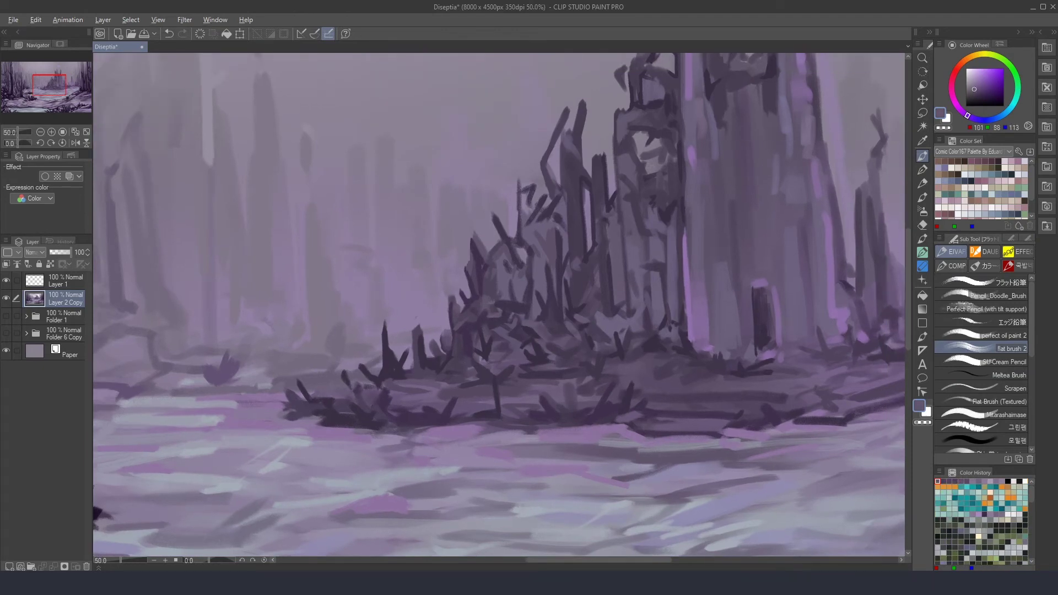
Step: Define the ruined walls and rubble left of the castle tower with pencil strokes in sampled grey-purples
{"action": "key", "text": "period"}
{"action": "left_click", "coordinate": [441, 339], "text": "alt"}
{"action": "left_click", "coordinate": [448, 410], "text": "alt"}
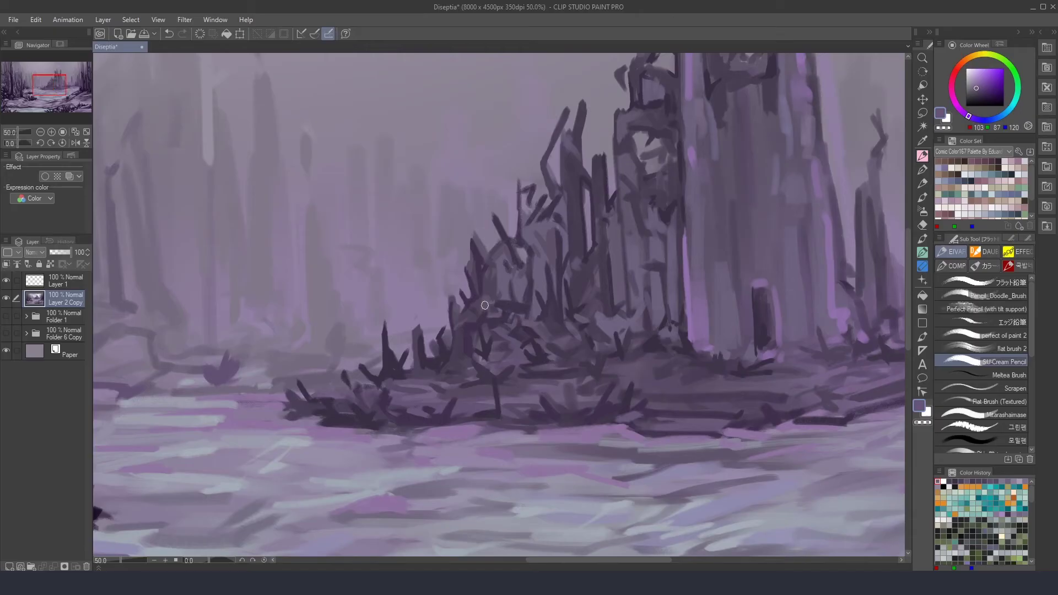
{"action": "scroll", "coordinate": [578, 307], "scroll_direction": "down", "scroll_amount": 1}
{"action": "left_click", "coordinate": [578, 307], "text": "alt"}
{"action": "left_click", "coordinate": [586, 317], "text": "alt"}
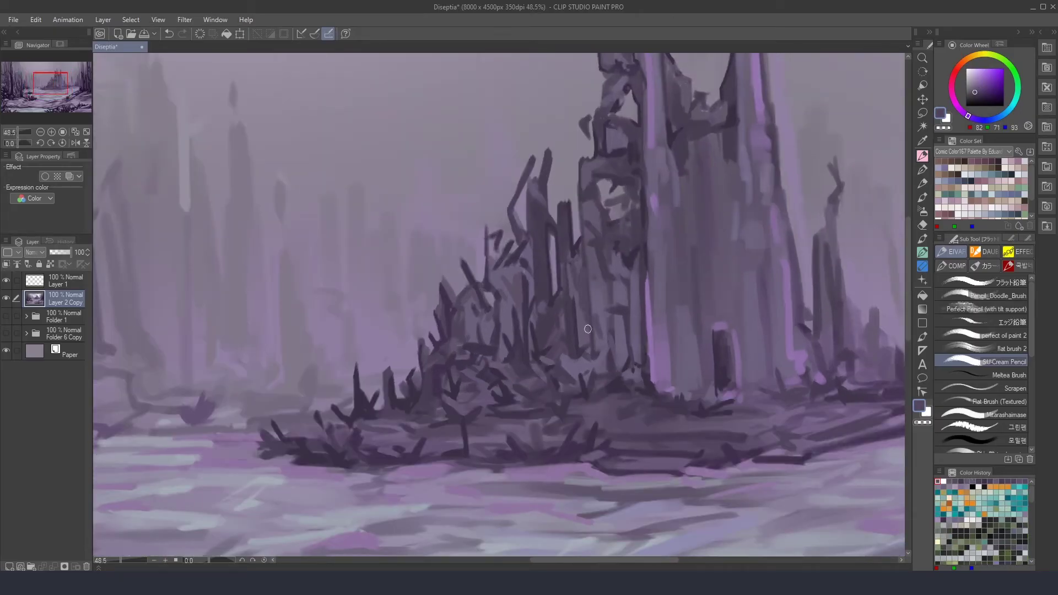
Step: Reshape the shrubs and waterline at the castle island's left tip in sampled purples
{"action": "left_click", "coordinate": [342, 430], "text": "alt"}
{"action": "mouse_move", "coordinate": [341, 430]}
{"action": "left_mouse_down"}
{"action": "mouse_move", "coordinate": [313, 432]}
{"action": "mouse_move", "coordinate": [306, 449]}
{"action": "left_mouse_up"}
{"action": "left_click", "coordinate": [265, 454], "text": "alt"}
{"action": "left_click", "coordinate": [451, 392], "text": "alt"}
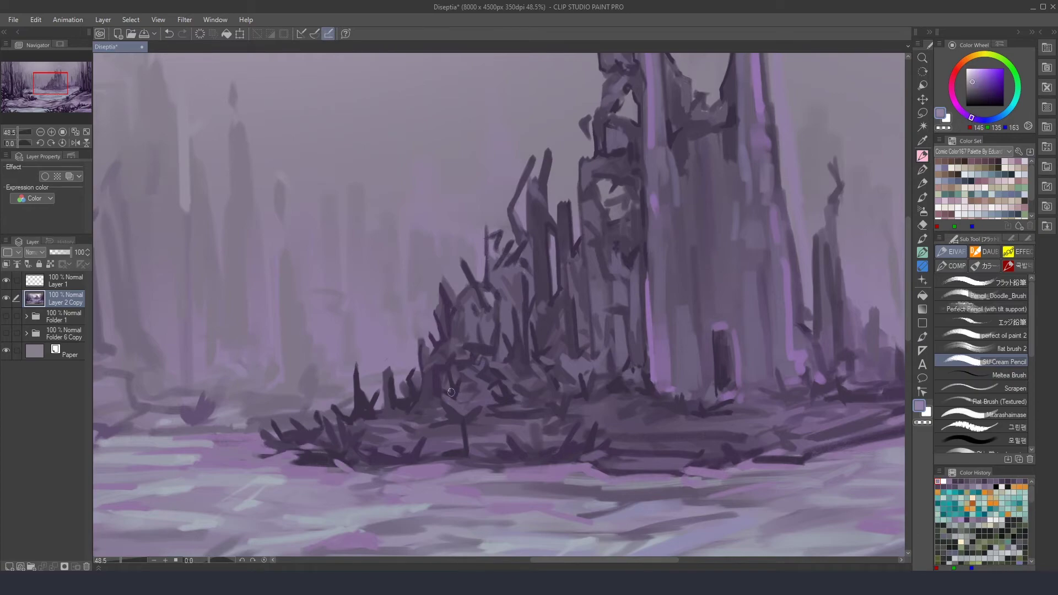
{"action": "scroll", "coordinate": [386, 390], "scroll_direction": "down", "scroll_amount": 4}
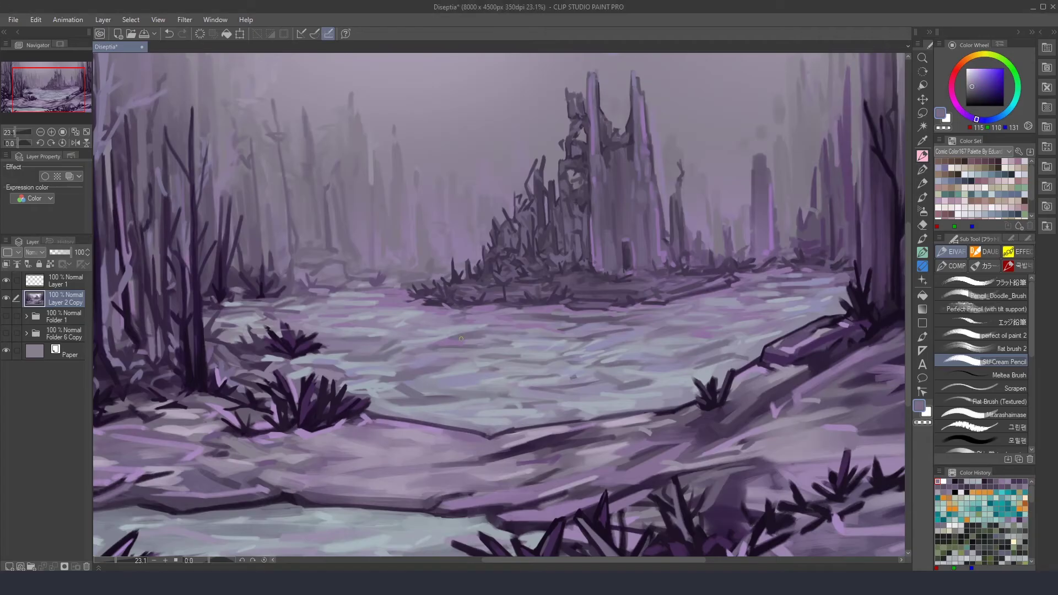
Step: Paint small dark purple shrubs along the front waterline of the castle island with the pencil brush
{"action": "scroll", "coordinate": [519, 315], "scroll_direction": "up", "scroll_amount": 2}
{"action": "left_click", "coordinate": [519, 315], "text": "alt"}
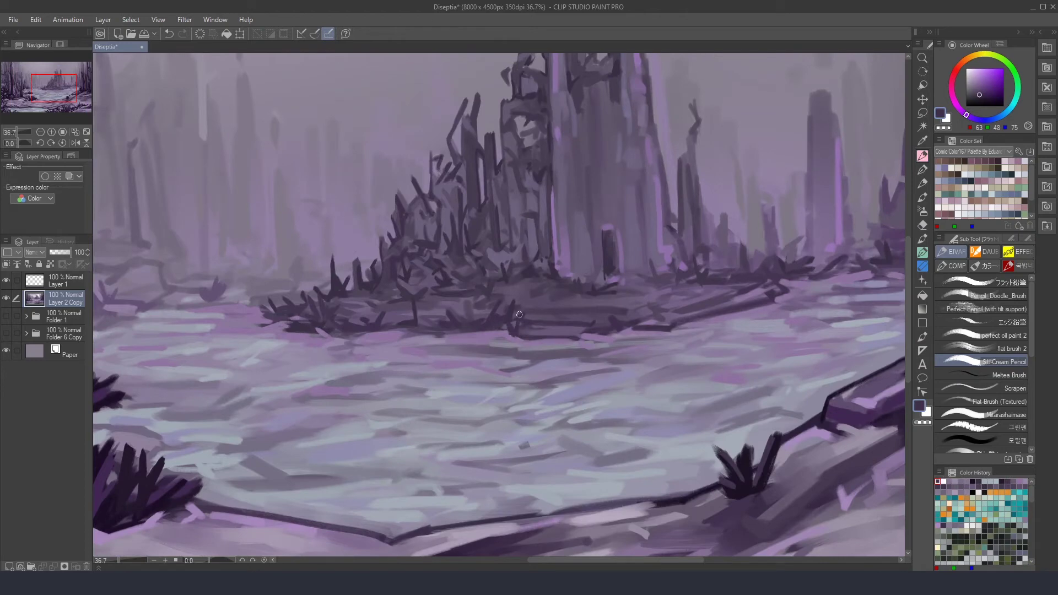
{"action": "left_click", "coordinate": [768, 305], "text": "alt"}
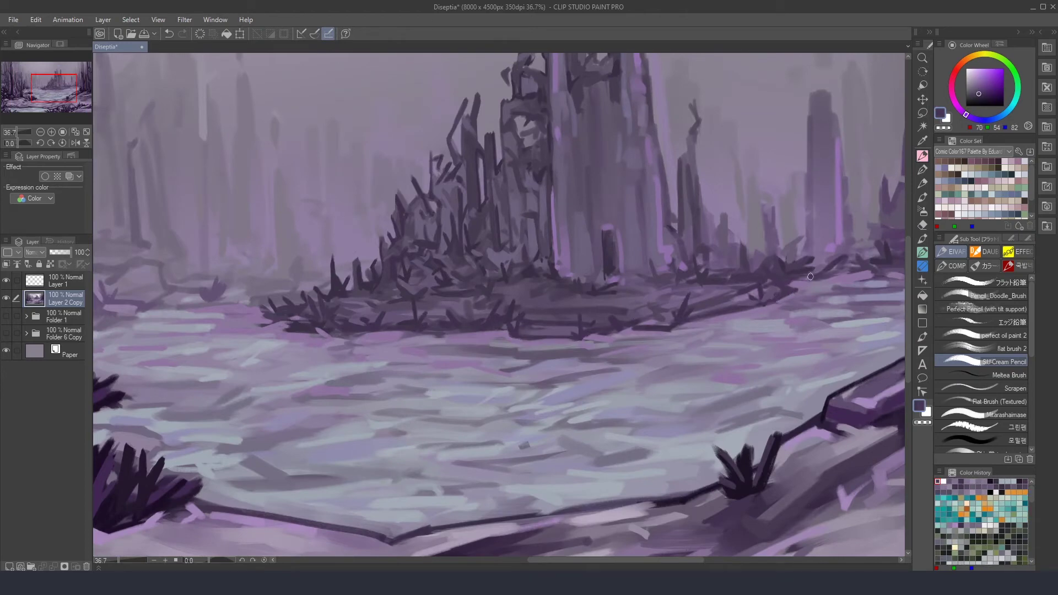
{"action": "scroll", "coordinate": [537, 302], "scroll_direction": "down", "scroll_amount": 3}
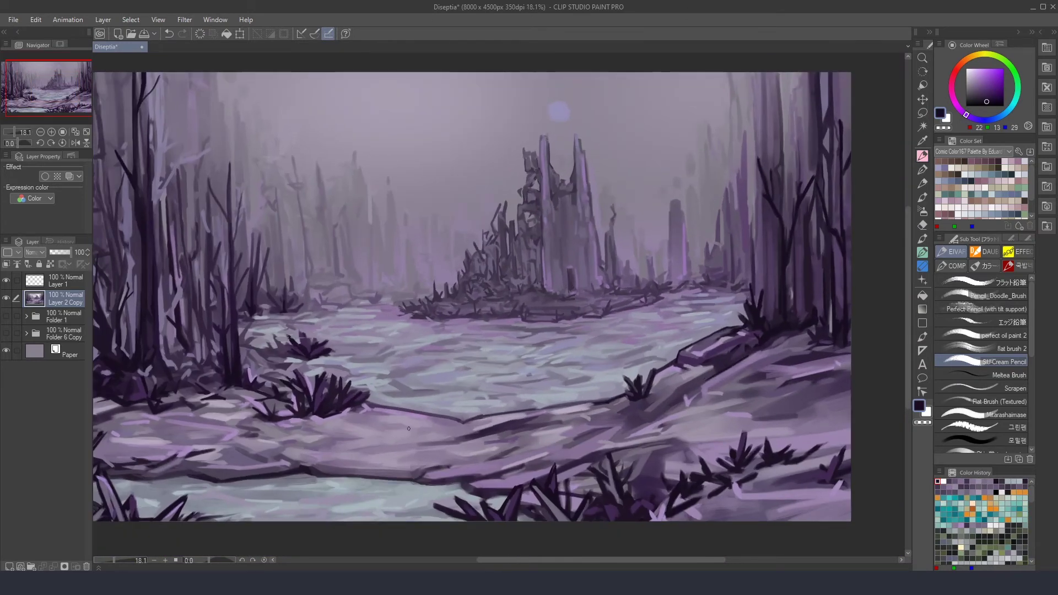
Step: Outline the shadowed edges of the castle tower's two spires with dark purple pencil strokes
{"action": "scroll", "coordinate": [408, 429], "scroll_direction": "up", "scroll_amount": 3}
{"action": "left_click", "coordinate": [457, 369], "text": "alt"}
{"action": "left_click", "coordinate": [448, 361], "text": "alt"}
{"action": "scroll", "coordinate": [447, 364], "scroll_direction": "down", "scroll_amount": 2}
{"action": "scroll", "coordinate": [584, 162], "scroll_direction": "up", "scroll_amount": 3}
{"action": "left_click_drag", "start_coordinate": [552, 150], "coordinate": [584, 236]}
{"action": "scroll", "coordinate": [584, 162], "scroll_direction": "down", "scroll_amount": 1}
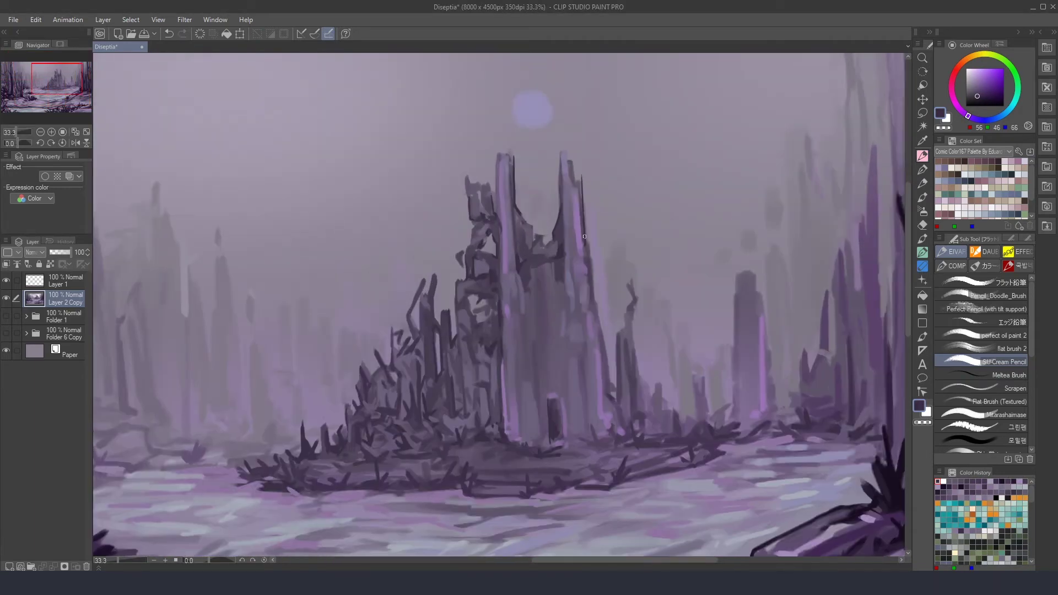
Step: Rework the outer edge of the tower's right spire with sampled purples, alternating Flat Brush (Textured) and the pencil brush
{"action": "key", "text": "b"}
{"action": "left_click", "coordinate": [604, 364], "text": "alt"}
{"action": "left_click", "coordinate": [602, 374], "text": "alt"}
{"action": "key", "text": "p"}
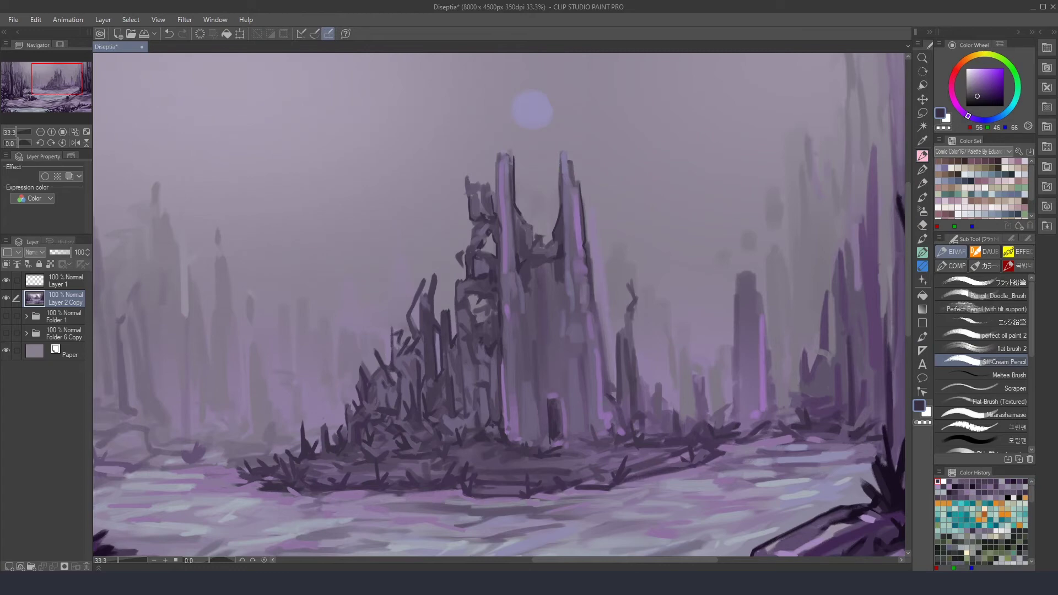
Step: Detail the jagged ruined walls and rubble left of the castle tower with pencil strokes in sampled purples
{"action": "scroll", "coordinate": [496, 435], "scroll_direction": "up", "scroll_amount": 1}
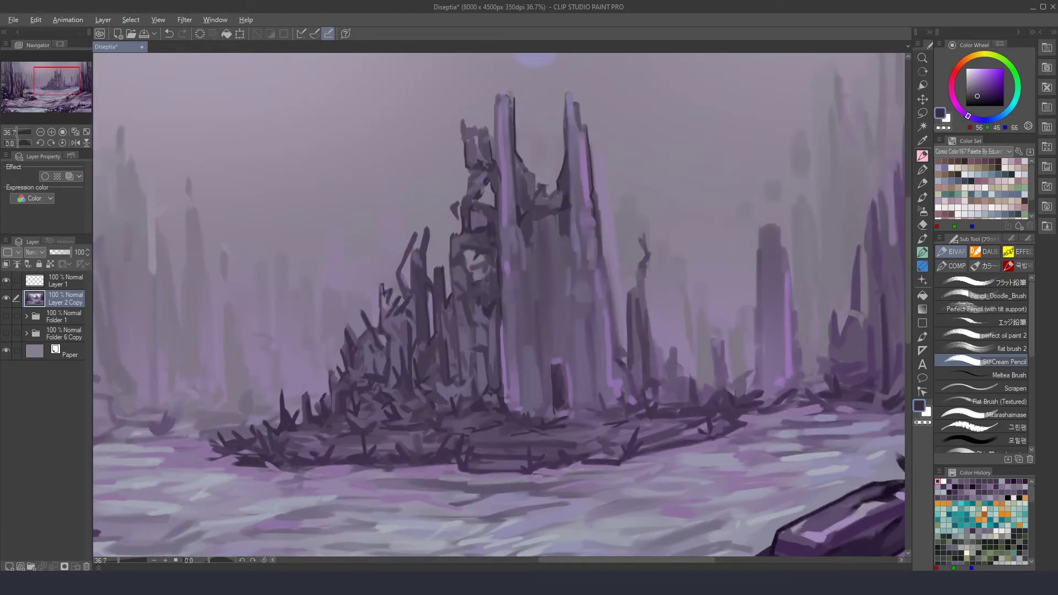
{"action": "left_click", "coordinate": [382, 288], "text": "alt"}
{"action": "left_click", "coordinate": [384, 288], "text": "alt"}
{"action": "left_click", "coordinate": [384, 287], "text": "alt"}
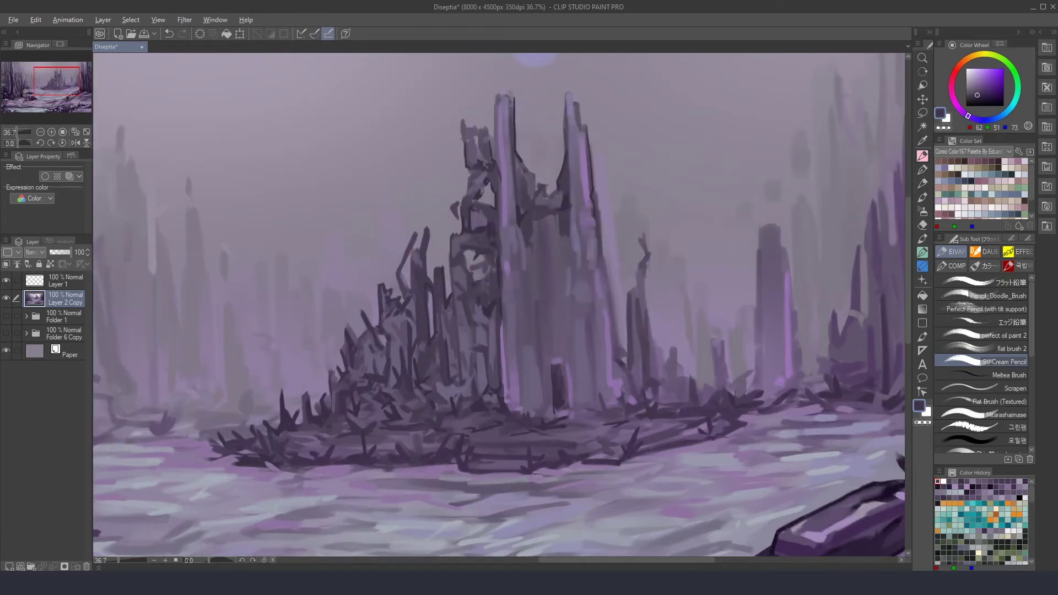
{"action": "left_click", "coordinate": [396, 326], "text": "alt"}
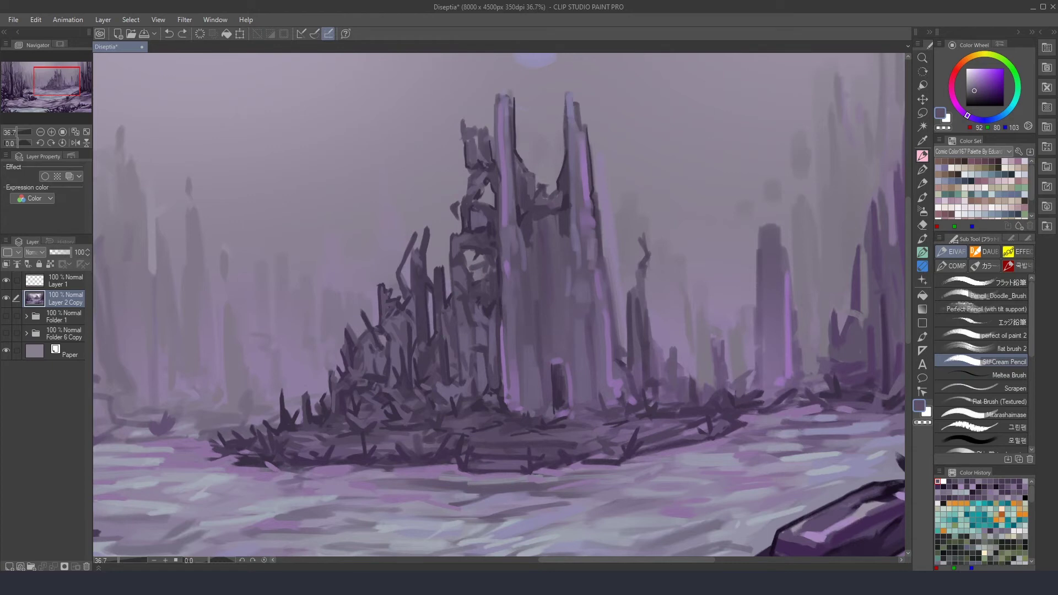
{"action": "left_click", "coordinate": [386, 331], "text": "alt"}
{"action": "left_click", "coordinate": [347, 386], "text": "alt"}
{"action": "left_click", "coordinate": [314, 436], "text": "alt"}
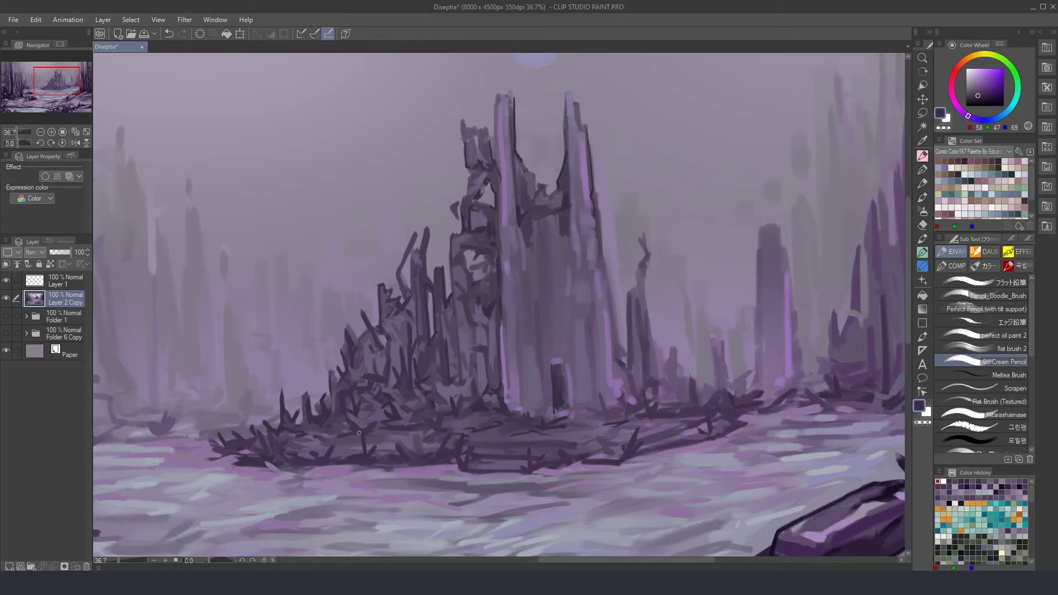
Step: Draw a thin broken wall with a hooked top at the left end of the castle ruins
{"action": "left_click", "coordinate": [326, 346], "text": "alt"}
{"action": "left_click", "coordinate": [418, 347], "text": "alt"}
{"action": "left_click", "coordinate": [329, 342], "text": "alt"}
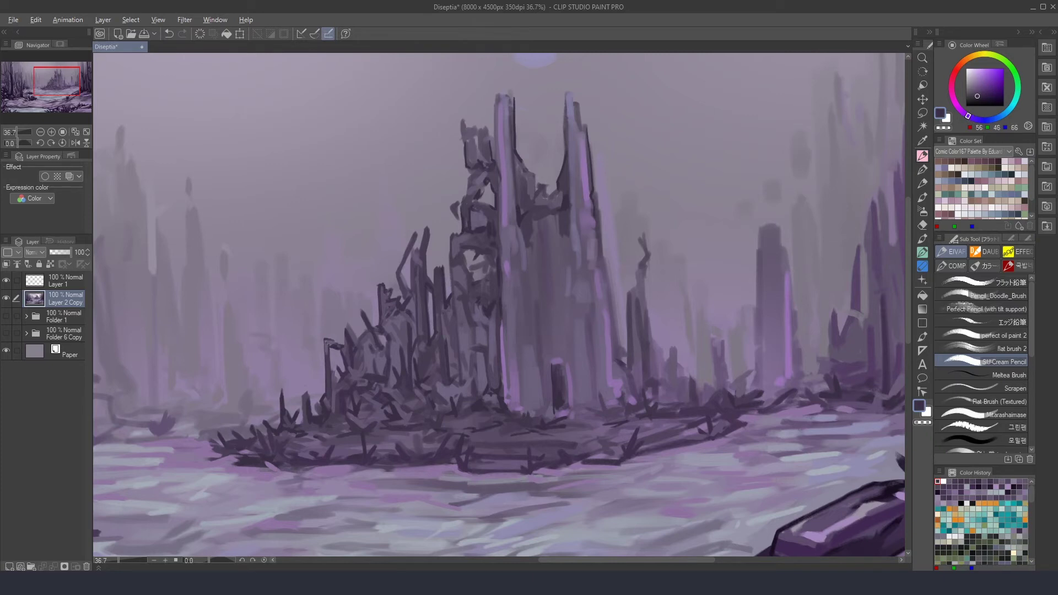
Step: Thicken and shade the crooked spire right of the castle tower, including its base, in sampled purples
{"action": "scroll", "coordinate": [352, 402], "scroll_direction": "down", "scroll_amount": 2}
{"action": "scroll", "coordinate": [507, 337], "scroll_direction": "up", "scroll_amount": 2}
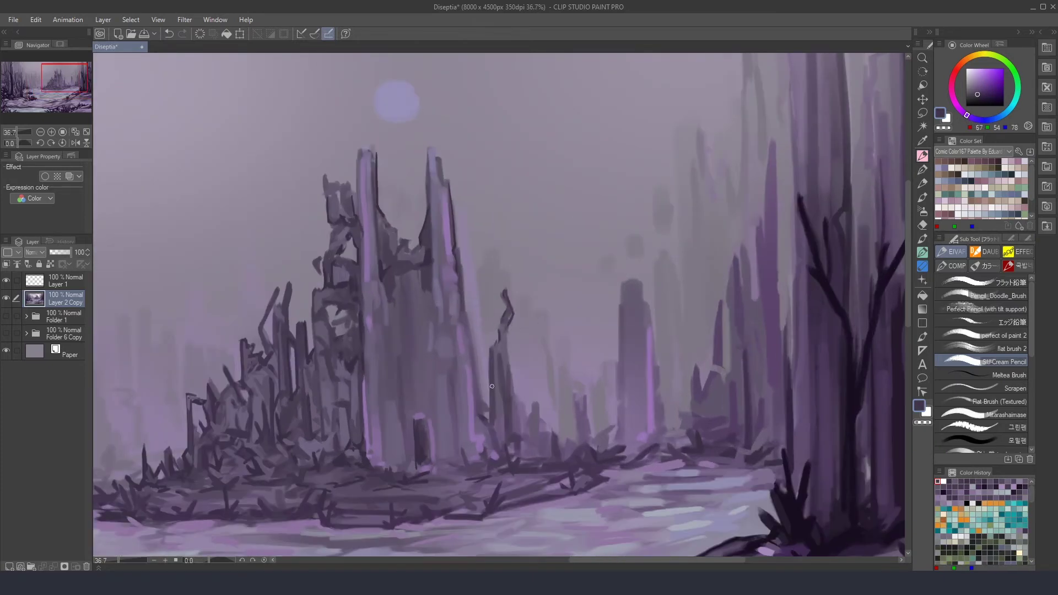
{"action": "left_click", "coordinate": [533, 349], "text": "alt"}
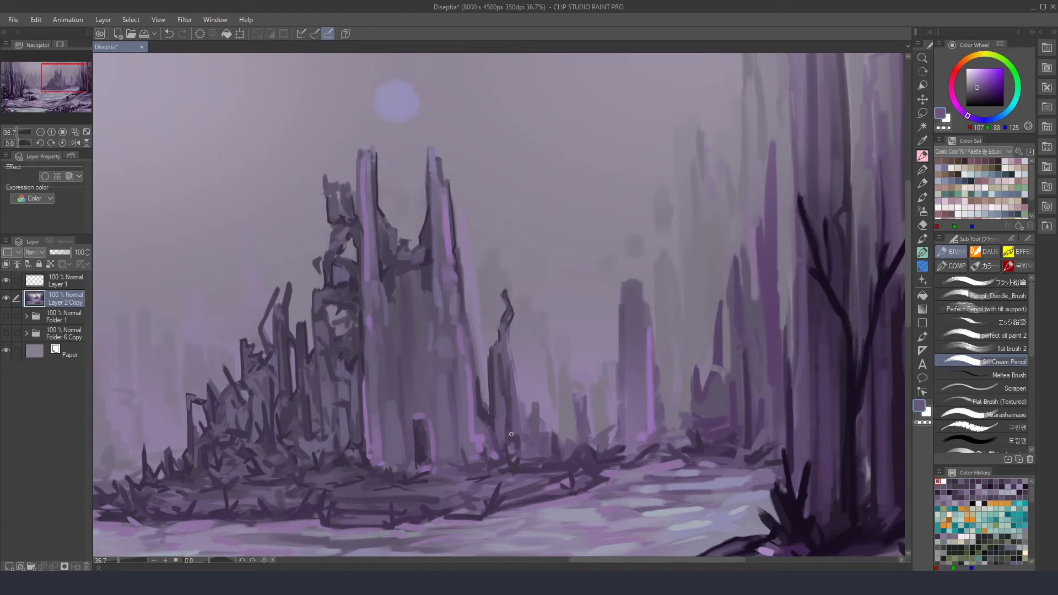
{"action": "scroll", "coordinate": [548, 437], "scroll_direction": "down", "scroll_amount": 1}
{"action": "left_click", "coordinate": [530, 430], "text": "alt"}
{"action": "left_click", "coordinate": [524, 427], "text": "alt"}
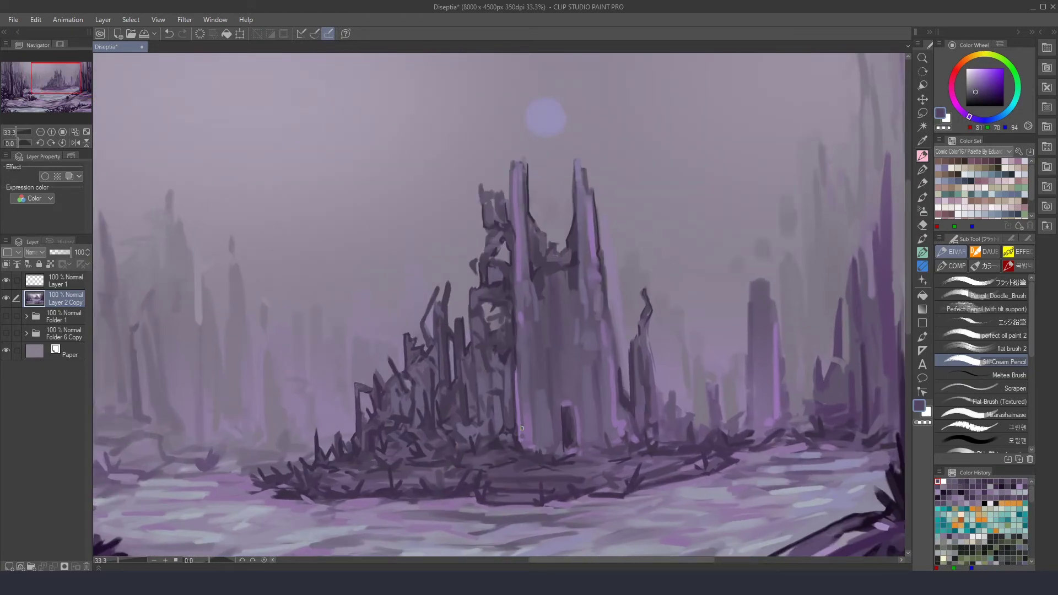
{"action": "left_click", "coordinate": [450, 302], "text": "alt"}
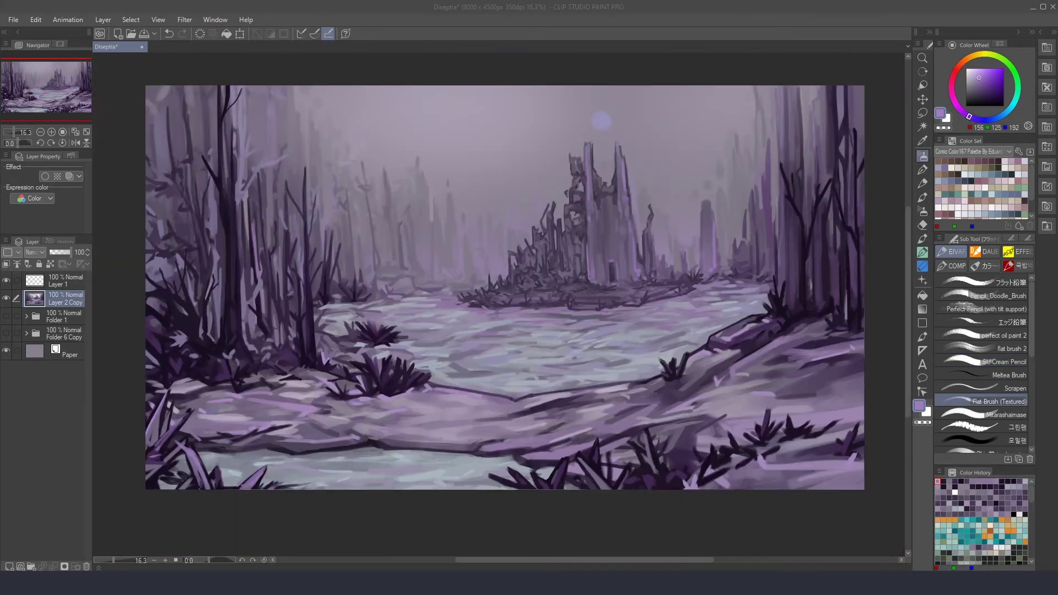
Step: Blend the middle of the bank between lake and pond with Flat Brush (Textured) in sampled light purples
{"action": "left_click", "coordinate": [454, 395], "text": "alt"}
{"action": "scroll", "coordinate": [453, 395], "scroll_direction": "up", "scroll_amount": 3}
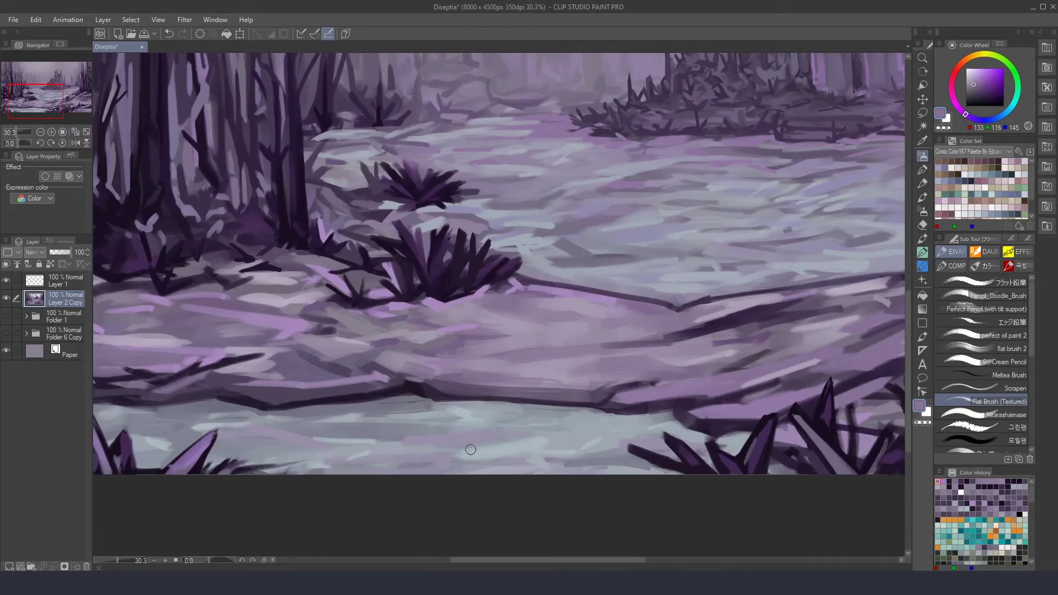
{"action": "scroll", "coordinate": [613, 329], "scroll_direction": "down", "scroll_amount": 1}
{"action": "scroll", "coordinate": [613, 329], "scroll_direction": "up", "scroll_amount": 1}
{"action": "left_click", "coordinate": [573, 350], "text": "alt"}
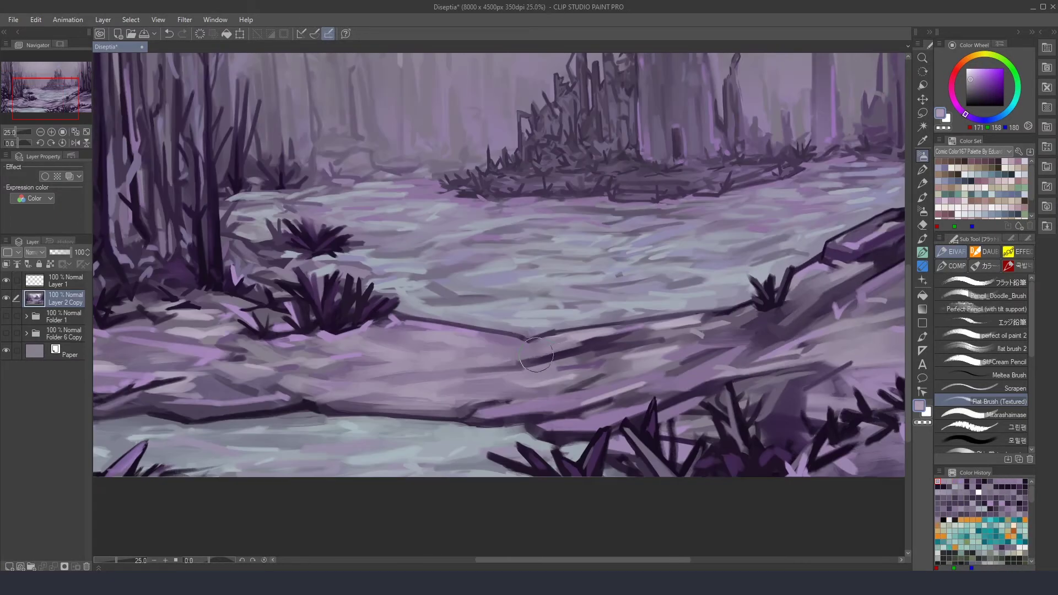
{"action": "scroll", "coordinate": [604, 347], "scroll_direction": "up", "scroll_amount": 1}
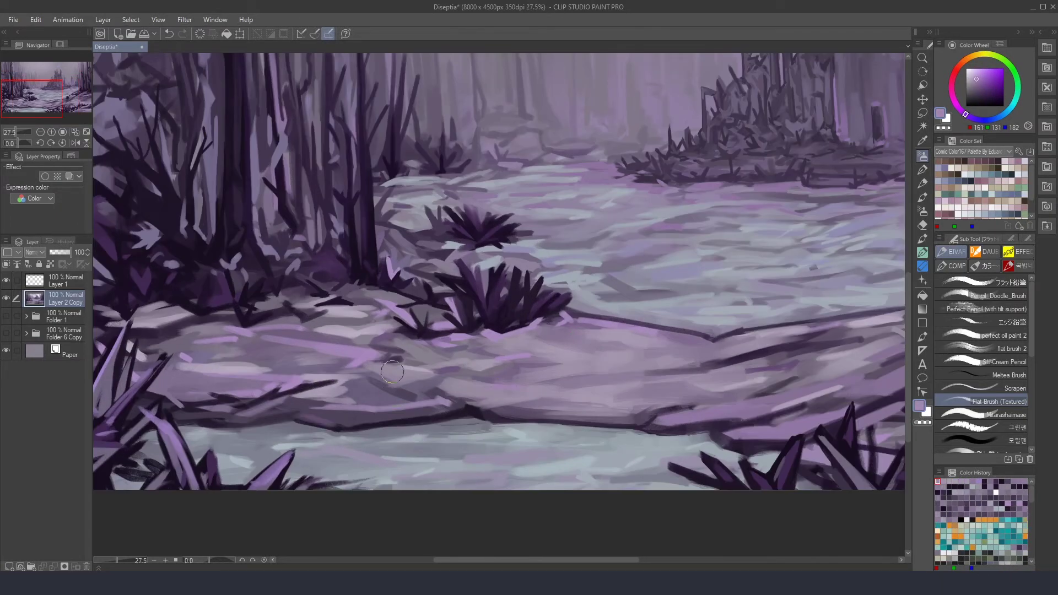
Step: Break up the left part of the bank above the pond with textured strokes in sampled purples and greys
{"action": "left_click", "coordinate": [287, 405], "text": "alt"}
{"action": "left_click_drag", "start_coordinate": [293, 399], "coordinate": [353, 403]}
{"action": "left_click", "coordinate": [408, 386], "text": "alt"}
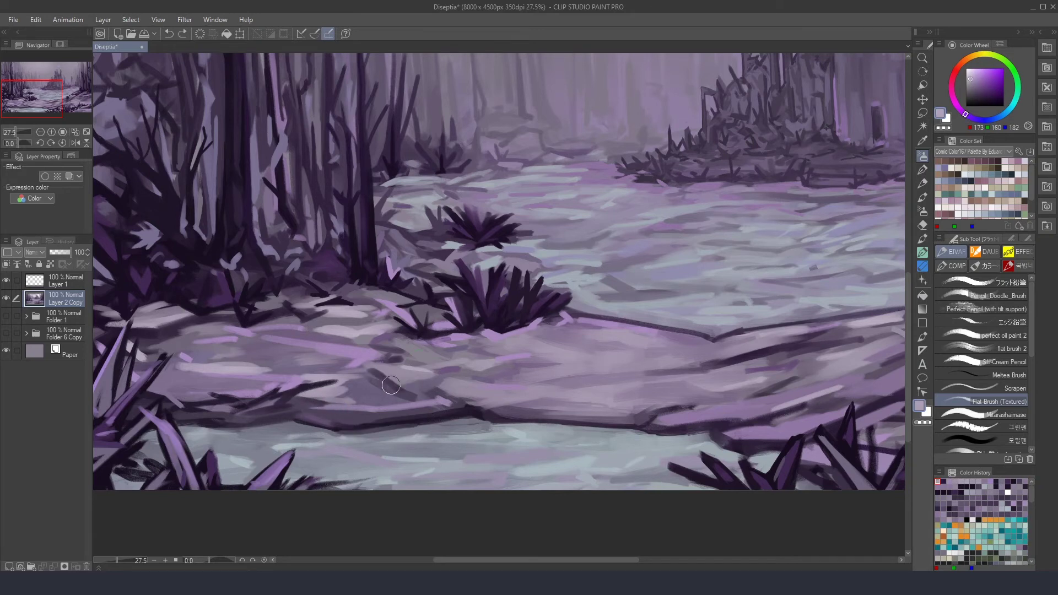
{"action": "left_click", "coordinate": [176, 356], "text": "alt"}
{"action": "left_click", "coordinate": [348, 350], "text": "alt"}
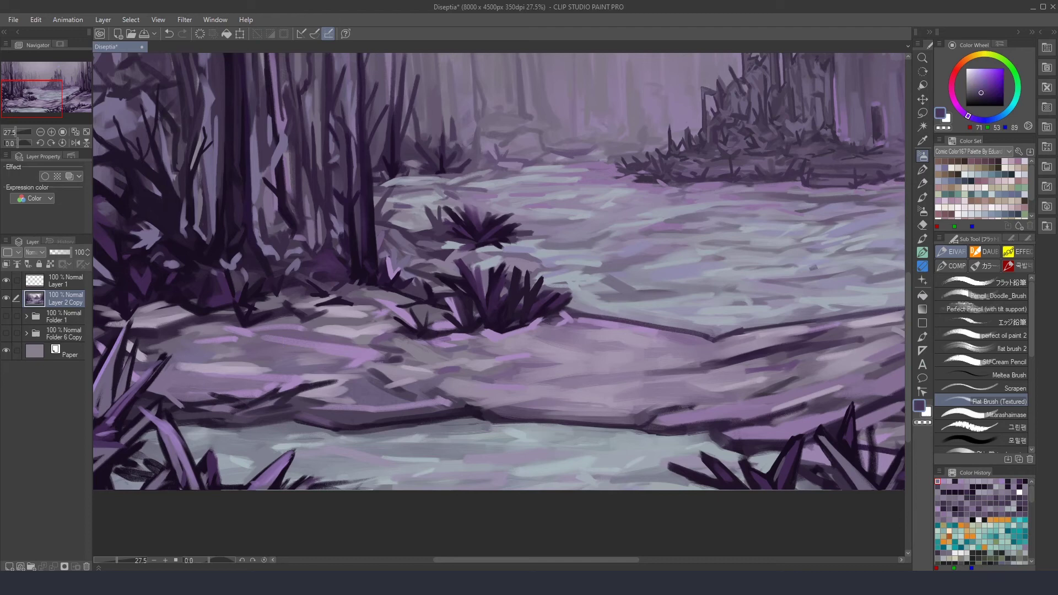
Step: Rework the edge where the left forest undergrowth meets the bank with sampled dark purple textured strokes
{"action": "key", "text": "ctrl+0"}
{"action": "scroll", "coordinate": [265, 381], "scroll_direction": "up", "scroll_amount": 2}
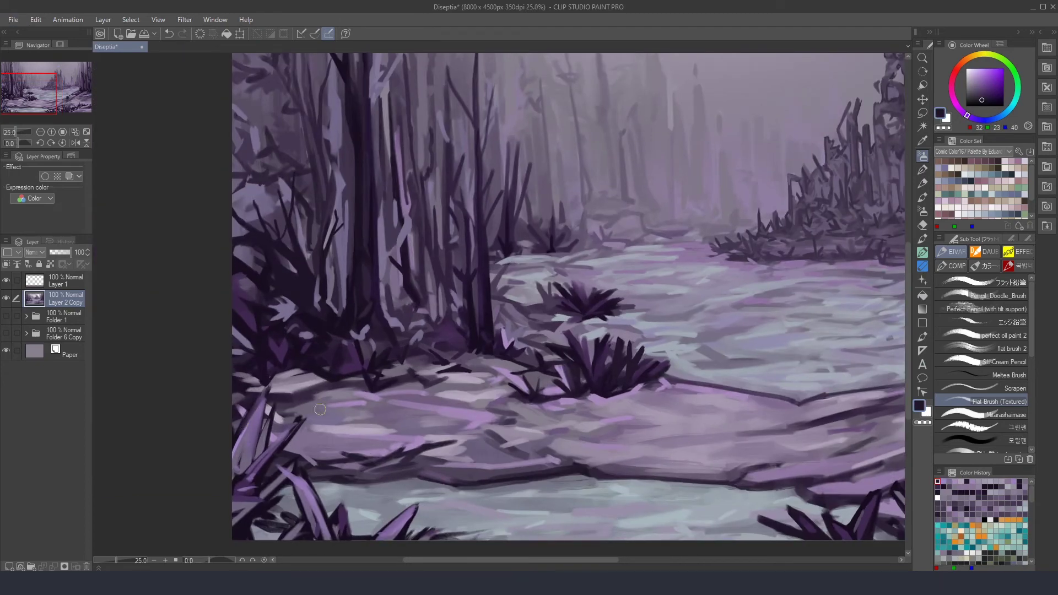
{"action": "key", "text": "ctrl+0"}
{"action": "scroll", "coordinate": [194, 393], "scroll_direction": "up", "scroll_amount": 2}
{"action": "left_click", "coordinate": [210, 389], "text": "alt"}
{"action": "key", "text": "ctrl+0"}
Step: Deepen the tree trunks above the right bank and the rock beside them with sampled dark purples
{"action": "left_click", "coordinate": [708, 442], "text": "alt"}
{"action": "scroll", "coordinate": [789, 306], "scroll_direction": "up", "scroll_amount": 3}
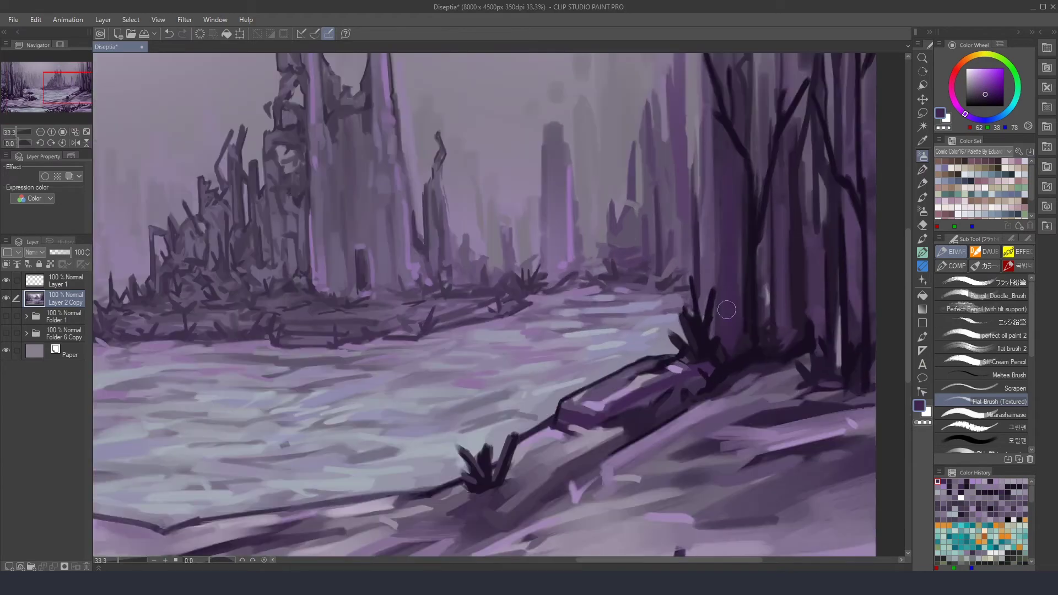
{"action": "scroll", "coordinate": [845, 394], "scroll_direction": "down", "scroll_amount": 2}
{"action": "scroll", "coordinate": [846, 395], "scroll_direction": "up", "scroll_amount": 1}
{"action": "left_click", "coordinate": [647, 396], "text": "alt"}
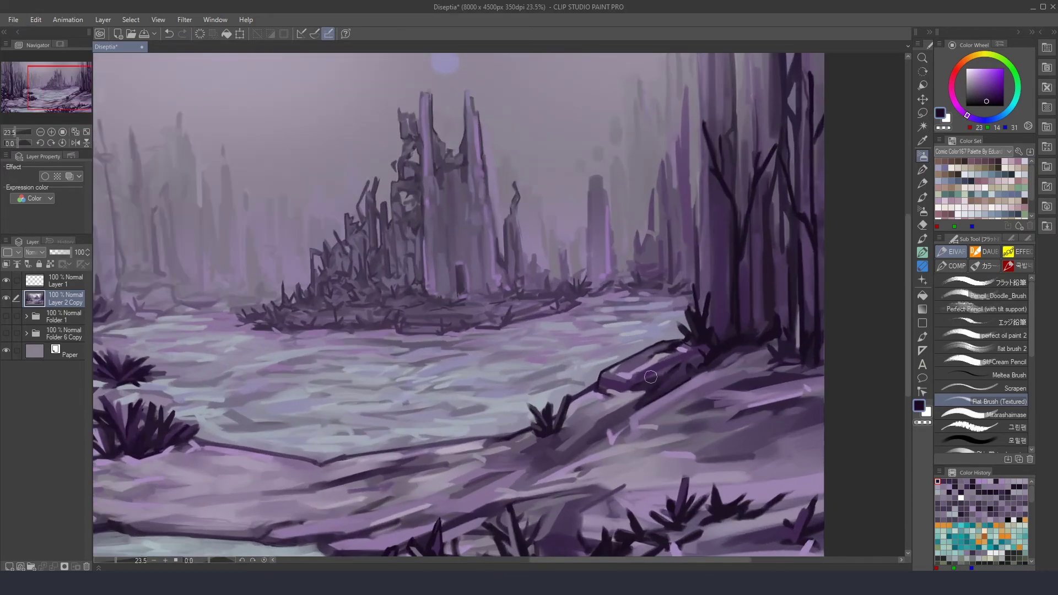
{"action": "left_click", "coordinate": [634, 400], "text": "alt"}
Step: Define the bare trunks and branches of the left forest with strokes in sampled near-black purple
{"action": "key", "text": "h"}
{"action": "scroll", "coordinate": [633, 399], "scroll_direction": "down", "scroll_amount": 1}
{"action": "left_click", "coordinate": [275, 239], "text": "alt"}
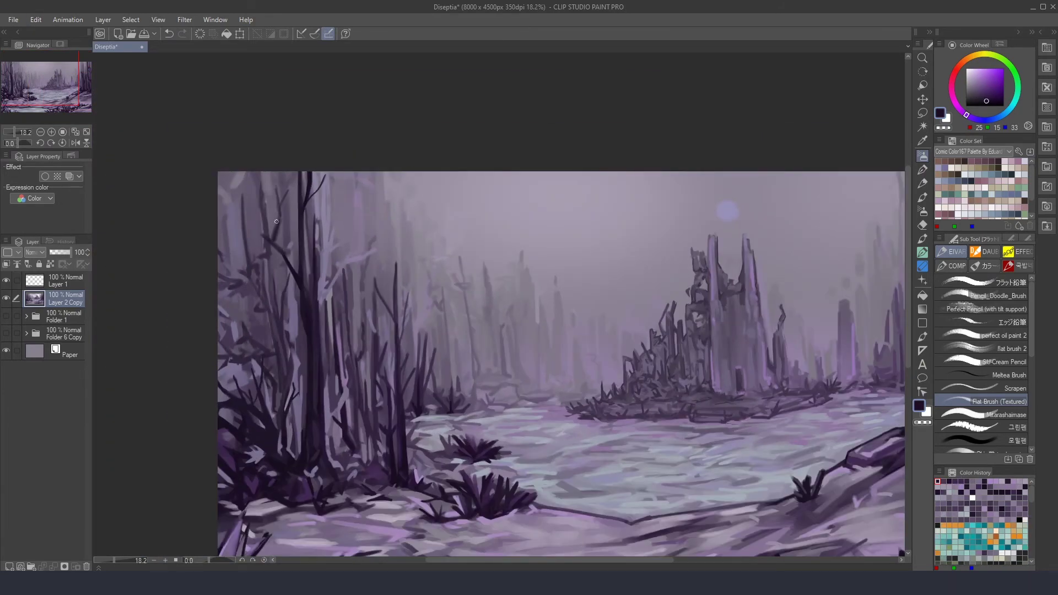
{"action": "scroll", "coordinate": [285, 194], "scroll_direction": "up", "scroll_amount": 1}
{"action": "key", "text": "p"}
{"action": "scroll", "coordinate": [428, 318], "scroll_direction": "up", "scroll_amount": 1}
{"action": "mouse_move", "coordinate": [392, 249]}
{"action": "left_mouse_down"}
{"action": "mouse_move", "coordinate": [393, 363]}
{"action": "mouse_move", "coordinate": [422, 417]}
{"action": "left_mouse_up"}
{"action": "scroll", "coordinate": [408, 386], "scroll_direction": "down", "scroll_amount": 1}
{"action": "scroll", "coordinate": [408, 386], "scroll_direction": "up", "scroll_amount": 2}
{"action": "key", "text": "b"}
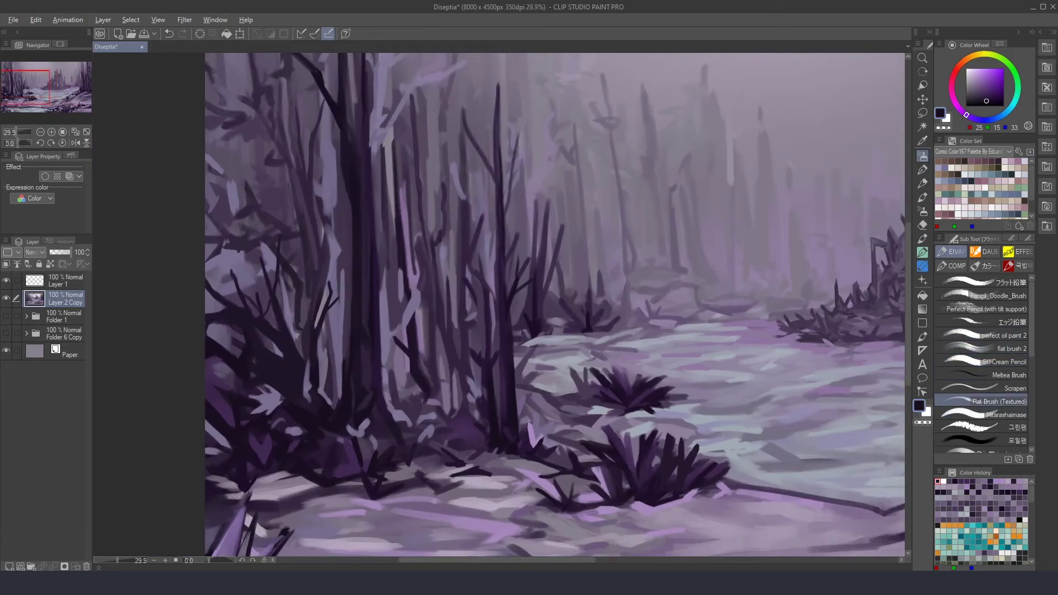
Step: Soften the lake water below the castle island with Flat Brush (Textured) in sampled grey-purples
{"action": "left_click", "coordinate": [259, 361], "text": "alt"}
{"action": "scroll", "coordinate": [259, 361], "scroll_direction": "down", "scroll_amount": 1}
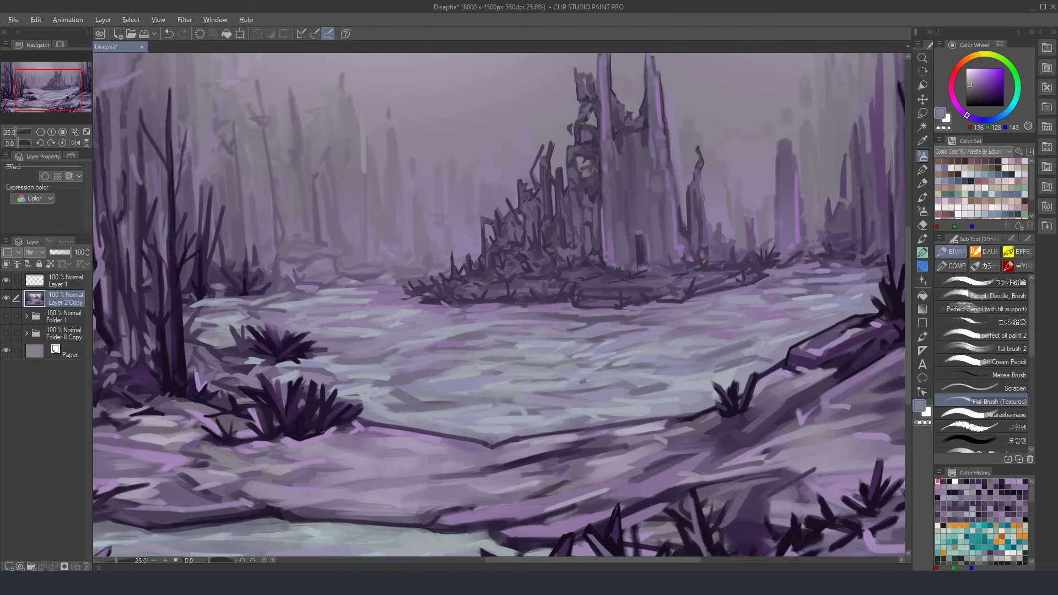
{"action": "left_click", "coordinate": [375, 394], "text": "alt"}
{"action": "left_click", "coordinate": [492, 307], "text": "alt"}
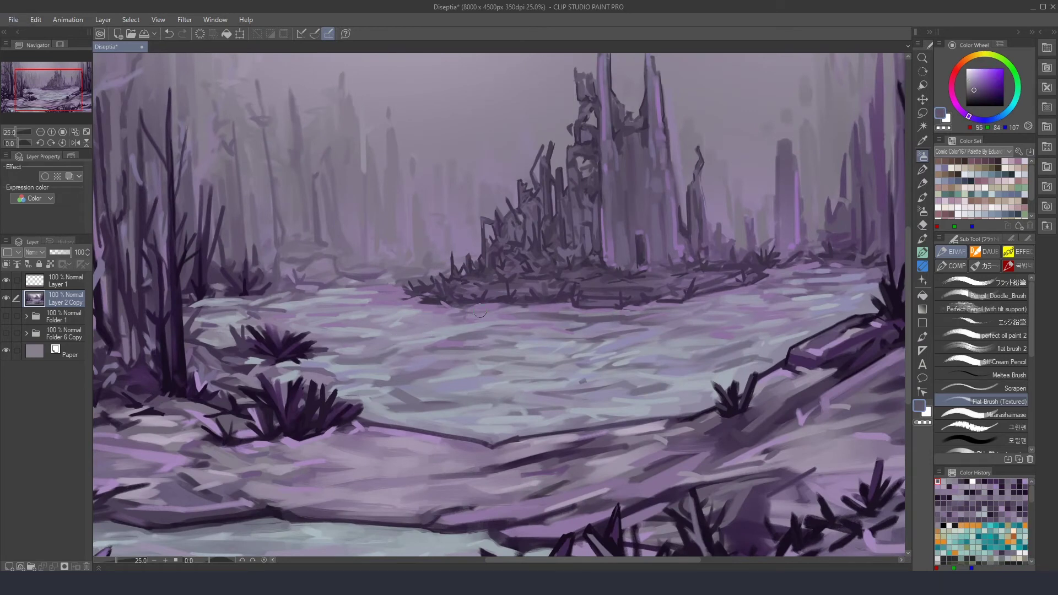
{"action": "left_click", "coordinate": [567, 307], "text": "alt"}
{"action": "left_click", "coordinate": [480, 321], "text": "alt"}
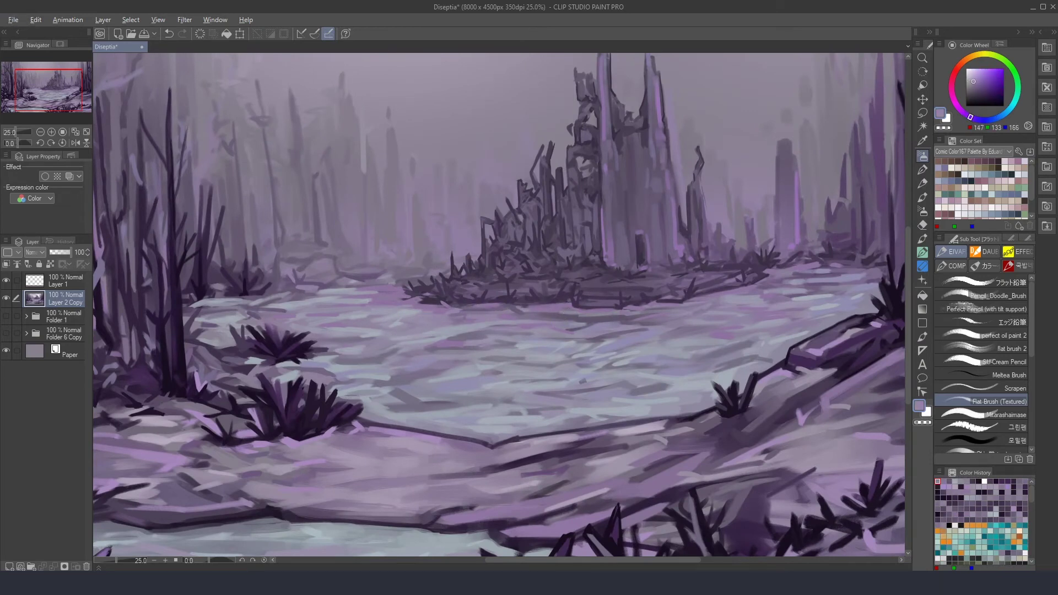
Step: Refine the water along the far right shore and near the small left bush with sampled blue-greys and purples
{"action": "left_click", "coordinate": [829, 261], "text": "alt"}
{"action": "left_click", "coordinate": [802, 265], "text": "alt"}
{"action": "left_click", "coordinate": [783, 268], "text": "alt"}
{"action": "left_click", "coordinate": [800, 249], "text": "alt"}
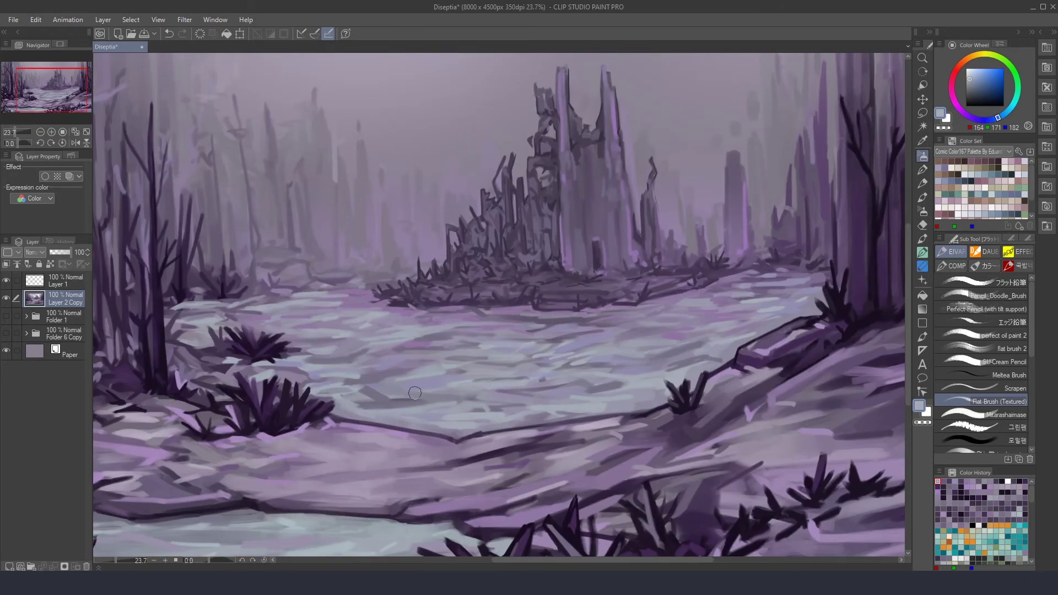
{"action": "left_click", "coordinate": [358, 332], "text": "alt"}
{"action": "left_click", "coordinate": [316, 343], "text": "alt"}
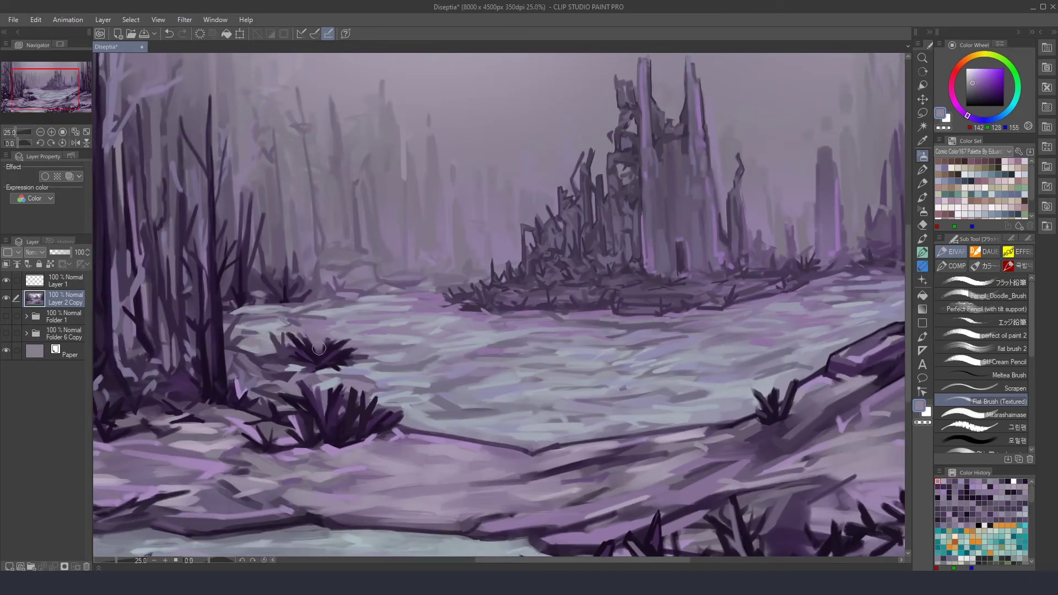
Step: Define the lake's left shoreline around the small bush with dark purple pencil strokes
{"action": "key", "text": "p"}
{"action": "scroll", "coordinate": [298, 339], "scroll_direction": "up", "scroll_amount": 1}
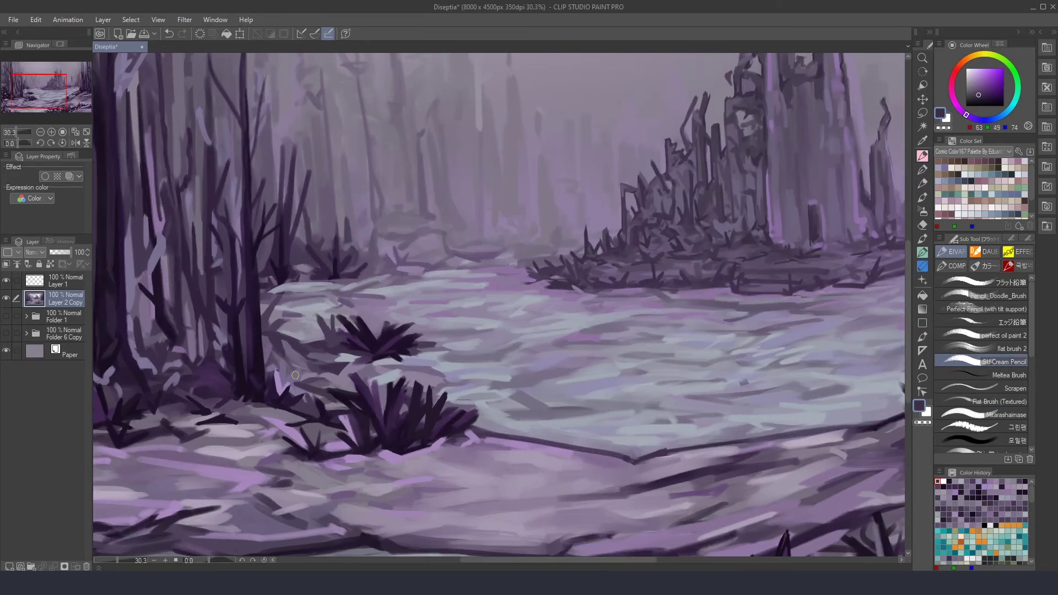
{"action": "scroll", "coordinate": [287, 359], "scroll_direction": "down", "scroll_amount": 1}
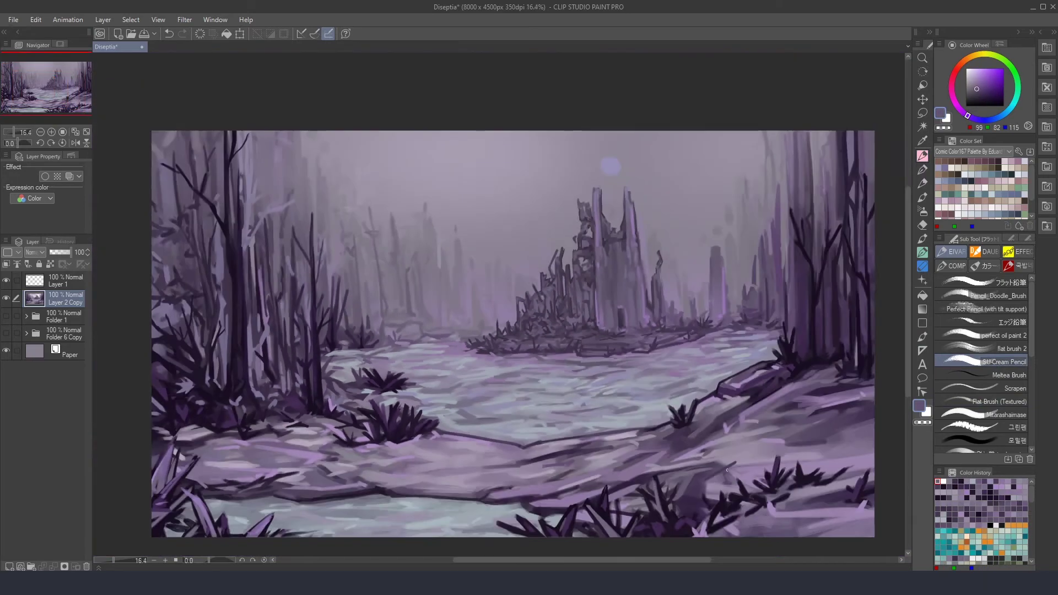
Step: Enlarge the bush on the lake's right near shore with dark purple pencil blades
{"action": "scroll", "coordinate": [618, 323], "scroll_direction": "up", "scroll_amount": 1}
{"action": "left_click", "coordinate": [619, 323], "text": "alt"}
{"action": "left_click_drag", "start_coordinate": [619, 323], "coordinate": [613, 344]}
{"action": "left_click_drag", "start_coordinate": [438, 359], "coordinate": [414, 427]}
{"action": "left_click_drag", "start_coordinate": [446, 385], "coordinate": [416, 427]}
{"action": "left_click_drag", "start_coordinate": [361, 441], "coordinate": [390, 439]}
{"action": "mouse_move", "coordinate": [433, 361]}
{"action": "left_mouse_down"}
{"action": "mouse_move", "coordinate": [417, 408]}
{"action": "mouse_move", "coordinate": [496, 363]}
{"action": "left_mouse_up"}
{"action": "left_click", "coordinate": [417, 407], "text": "alt"}
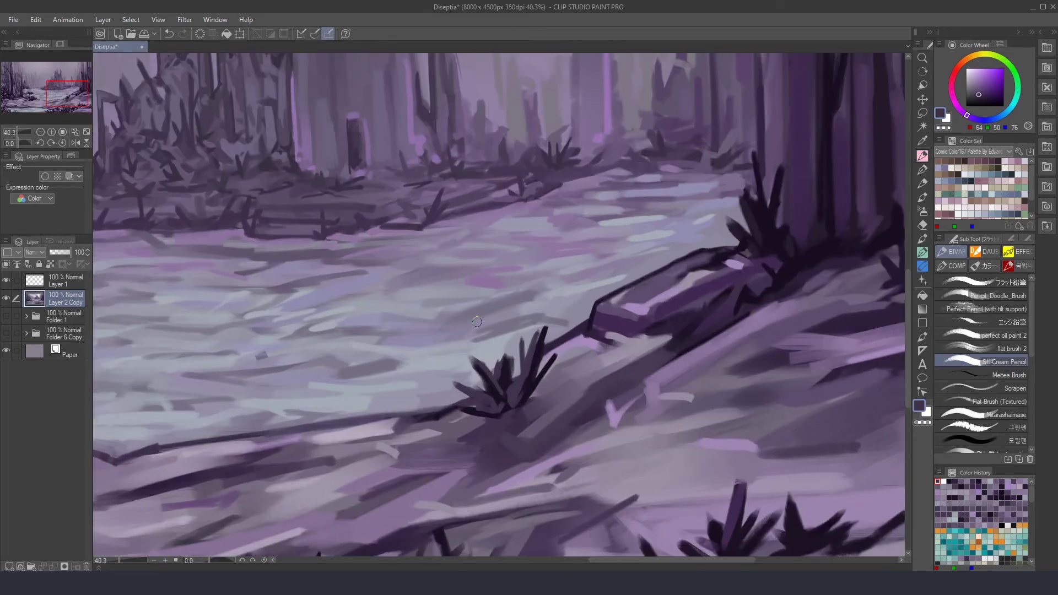
Step: Refine the shoreline and rock beside the right bush, and add lighter purple strokes among its blades
{"action": "scroll", "coordinate": [496, 363], "scroll_direction": "down", "scroll_amount": 1}
{"action": "left_click", "coordinate": [606, 301], "text": "alt"}
{"action": "left_click_drag", "start_coordinate": [584, 308], "coordinate": [633, 284]}
{"action": "mouse_move", "coordinate": [578, 318]}
{"action": "left_mouse_down"}
{"action": "mouse_move", "coordinate": [689, 278]}
{"action": "mouse_move", "coordinate": [760, 275]}
{"action": "left_mouse_up"}
{"action": "left_click", "coordinate": [761, 275], "text": "alt"}
{"action": "key", "text": "b"}
{"action": "left_click_drag", "start_coordinate": [700, 357], "coordinate": [736, 326]}
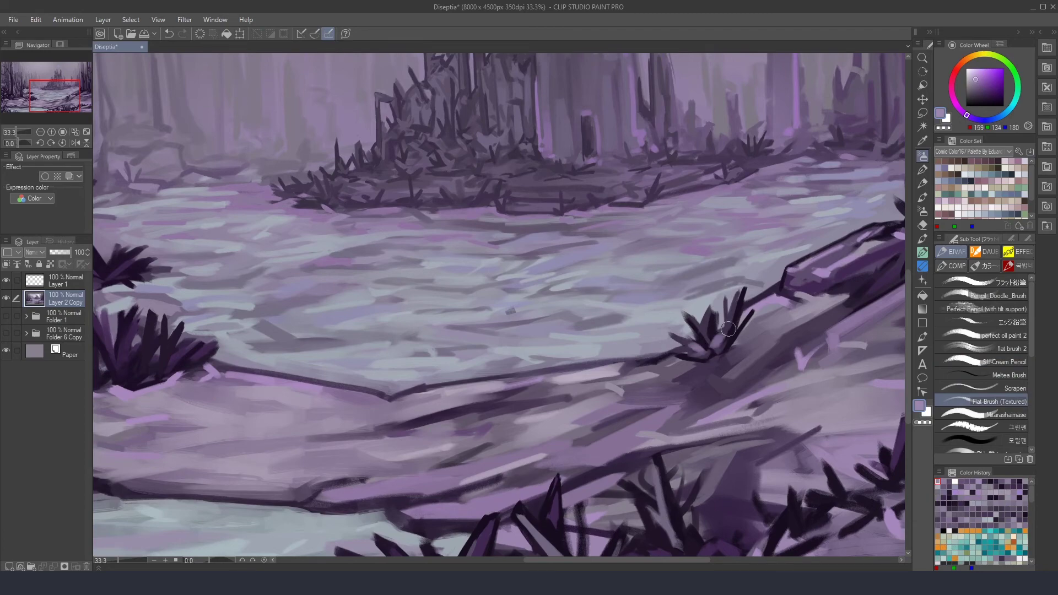
Step: Reshape the larger left bush with pencil blades in sampled dark purples
{"action": "scroll", "coordinate": [716, 330], "scroll_direction": "down", "scroll_amount": 1}
{"action": "left_click_drag", "start_coordinate": [386, 331], "coordinate": [491, 330]}
{"action": "left_click", "coordinate": [1003, 362]}
{"action": "left_click", "coordinate": [397, 388], "text": "alt"}
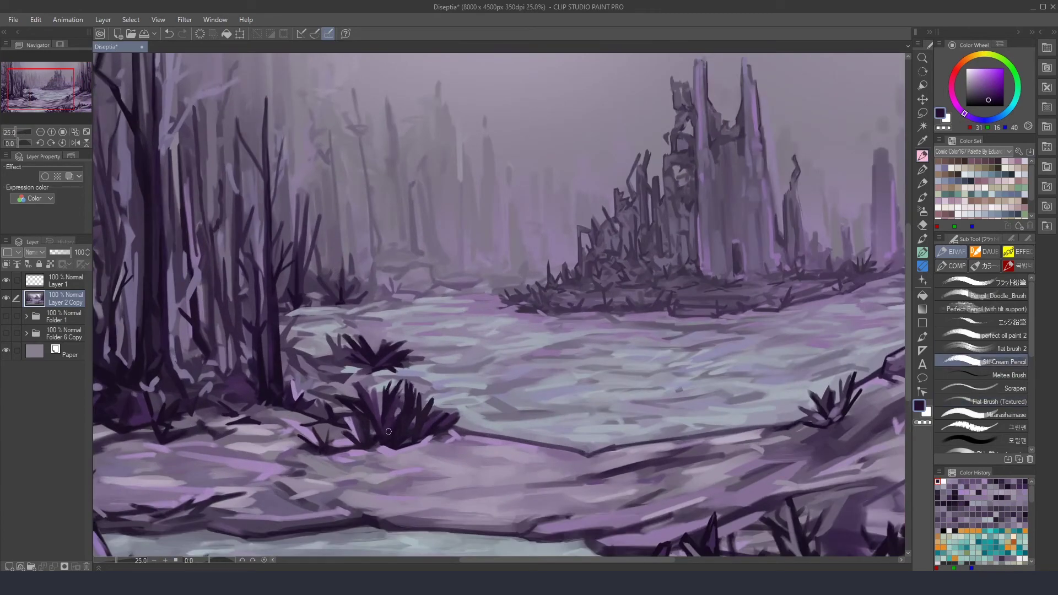
{"action": "left_click", "coordinate": [405, 407], "text": "alt"}
{"action": "scroll", "coordinate": [150, 401], "scroll_direction": "down", "scroll_amount": 2}
{"action": "scroll", "coordinate": [150, 401], "scroll_direction": "up", "scroll_amount": 3}
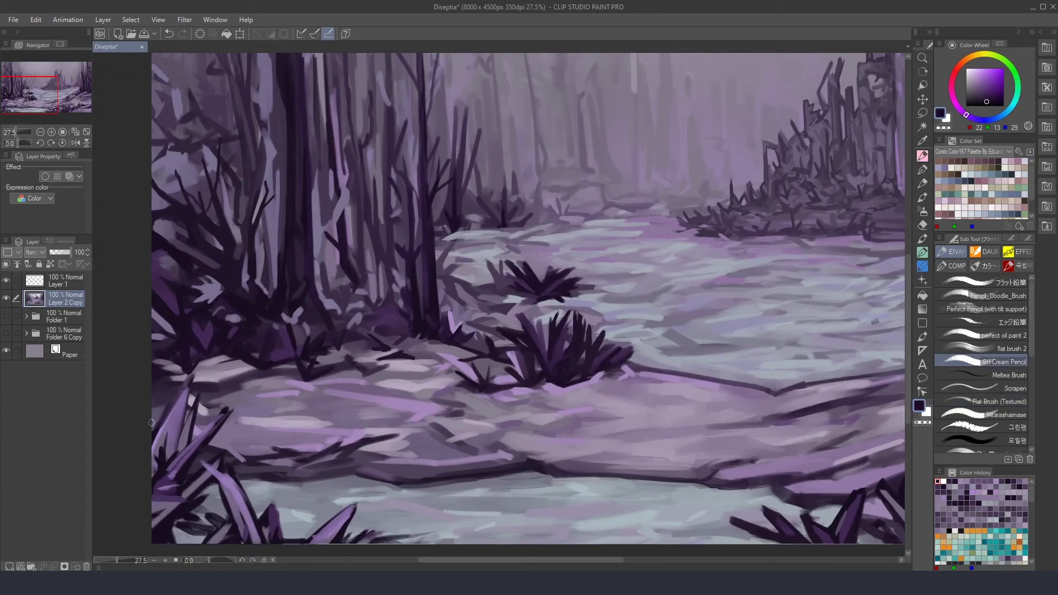
Step: Soften the small and large bushes on the lake's left shore and the ground between them with Flat Brush strokes in sampled purples
{"action": "scroll", "coordinate": [150, 401], "scroll_direction": "down", "scroll_amount": 2}
{"action": "scroll", "coordinate": [496, 433], "scroll_direction": "up", "scroll_amount": 3}
{"action": "left_click", "coordinate": [497, 434], "text": "alt"}
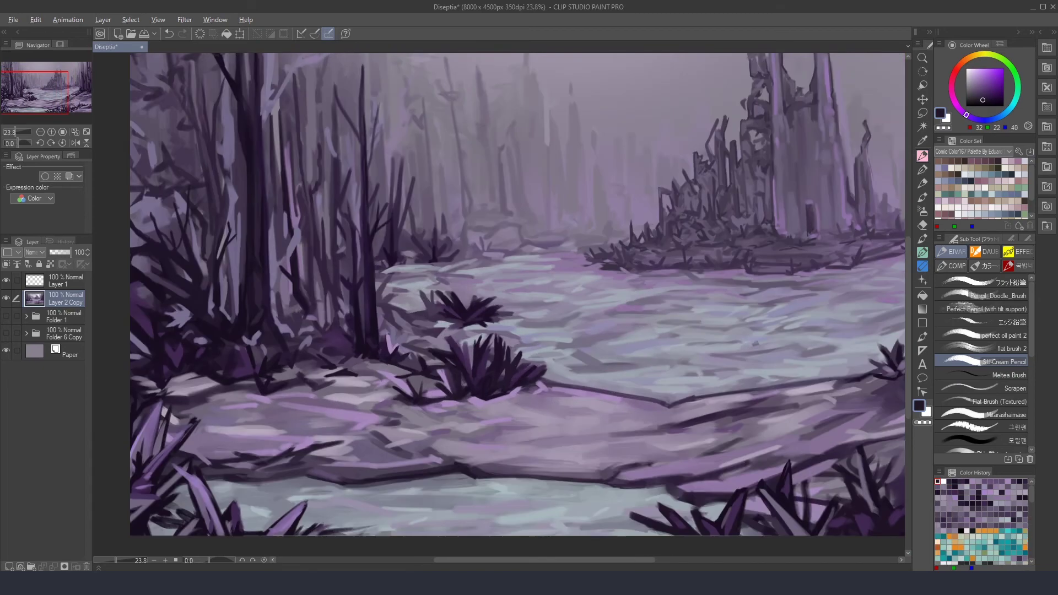
{"action": "left_click", "coordinate": [466, 324], "text": "alt"}
{"action": "key", "text": "b"}
{"action": "left_click", "coordinate": [382, 315], "text": "alt"}
{"action": "scroll", "coordinate": [527, 215], "scroll_direction": "up", "scroll_amount": 2}
{"action": "left_click", "coordinate": [404, 361], "text": "alt"}
{"action": "left_click", "coordinate": [418, 367], "text": "alt"}
{"action": "left_click", "coordinate": [442, 382], "text": "alt"}
{"action": "left_click", "coordinate": [424, 384], "text": "alt"}
{"action": "left_click", "coordinate": [451, 413], "text": "alt"}
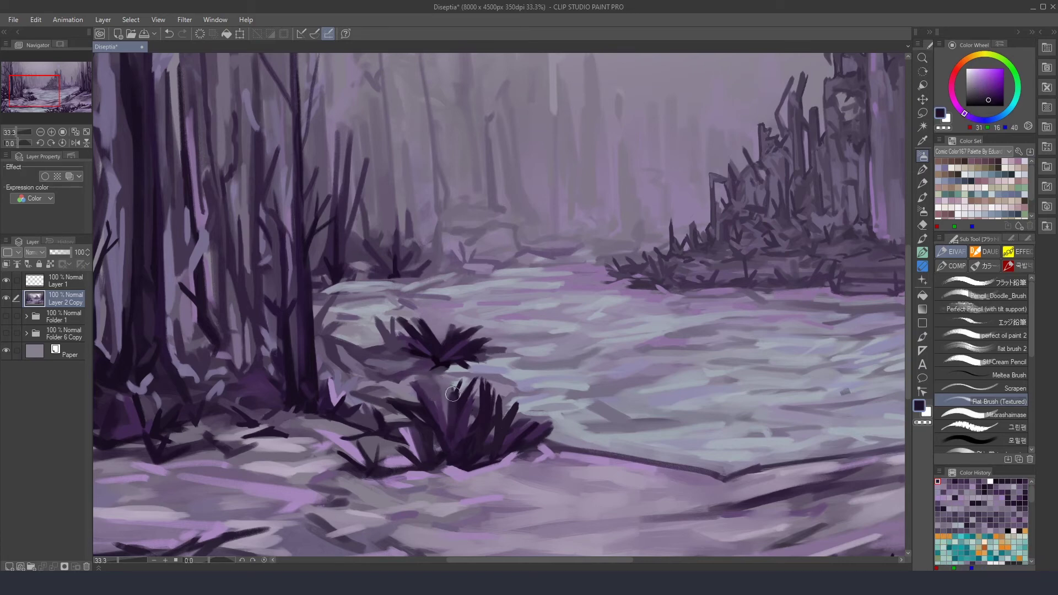
Step: Add light purple pencil accents between the two left-shore bushes and darker purple strokes along the shoreline behind them
{"action": "scroll", "coordinate": [441, 418], "scroll_direction": "down", "scroll_amount": 2}
{"action": "scroll", "coordinate": [402, 328], "scroll_direction": "up", "scroll_amount": 2}
{"action": "key", "text": "p"}
{"action": "left_click", "coordinate": [402, 328], "text": "alt"}
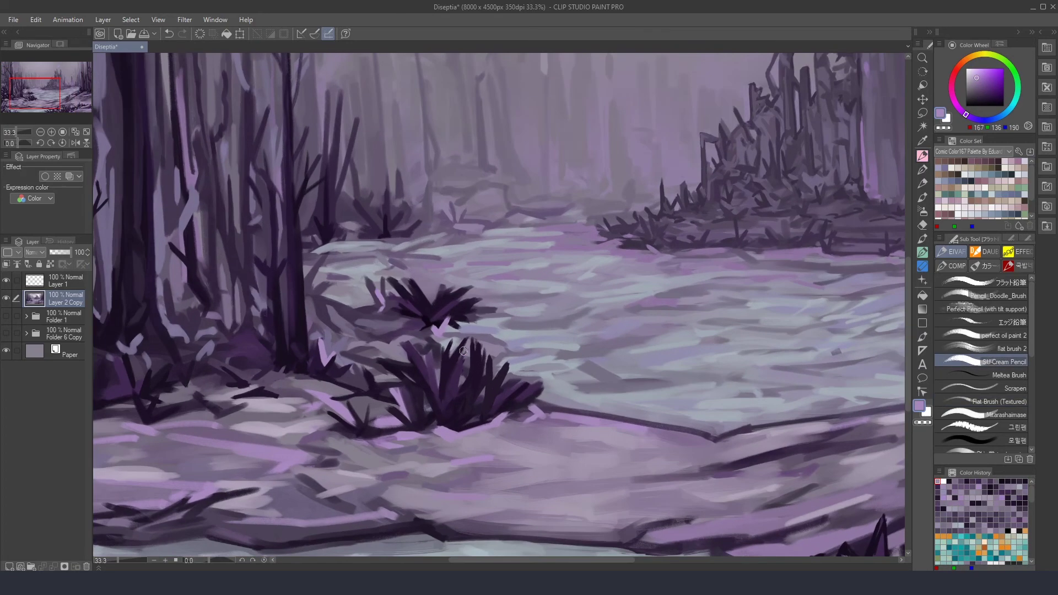
{"action": "scroll", "coordinate": [386, 314], "scroll_direction": "up", "scroll_amount": 1}
{"action": "left_click", "coordinate": [342, 312], "text": "alt"}
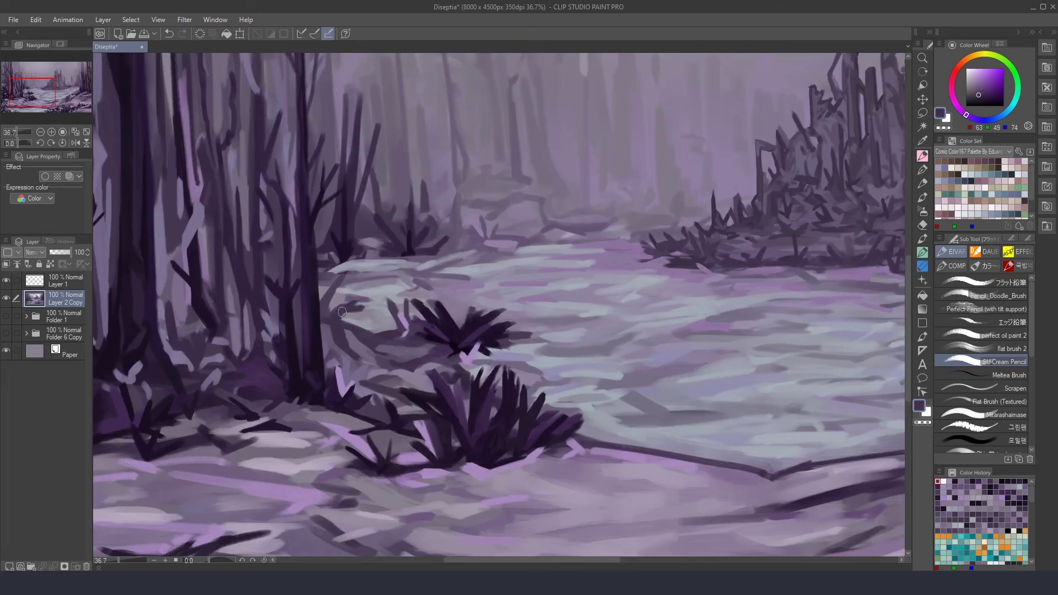
{"action": "left_click", "coordinate": [374, 247], "text": "alt"}
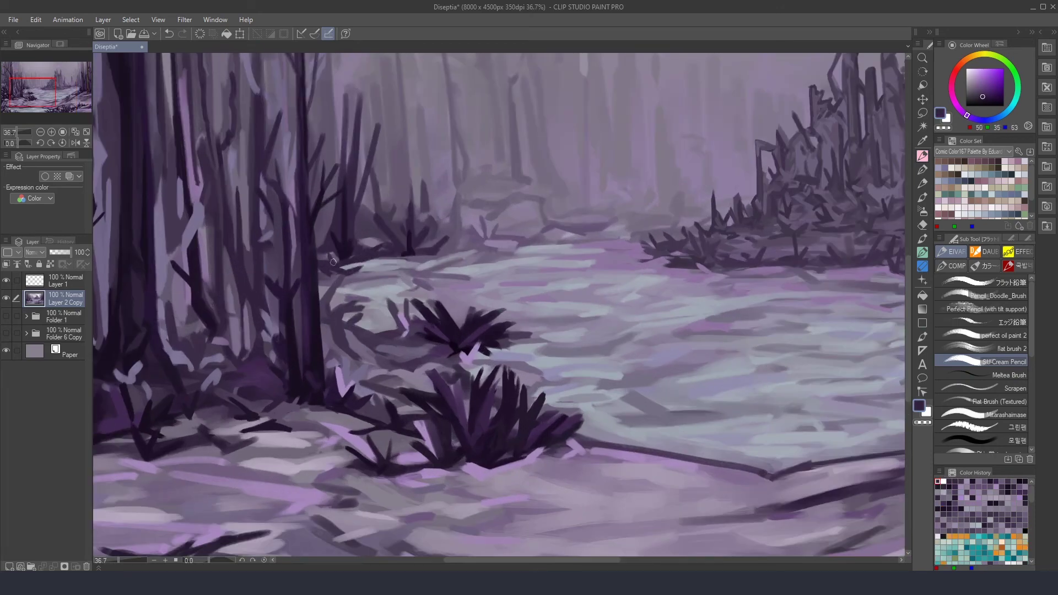
Step: Add pale purple pencil strokes to the left forest's trunks and Flat Brush strokes to the rocky ground at their roots
{"action": "scroll", "coordinate": [333, 262], "scroll_direction": "down", "scroll_amount": 4}
{"action": "left_click", "coordinate": [738, 353], "text": "alt"}
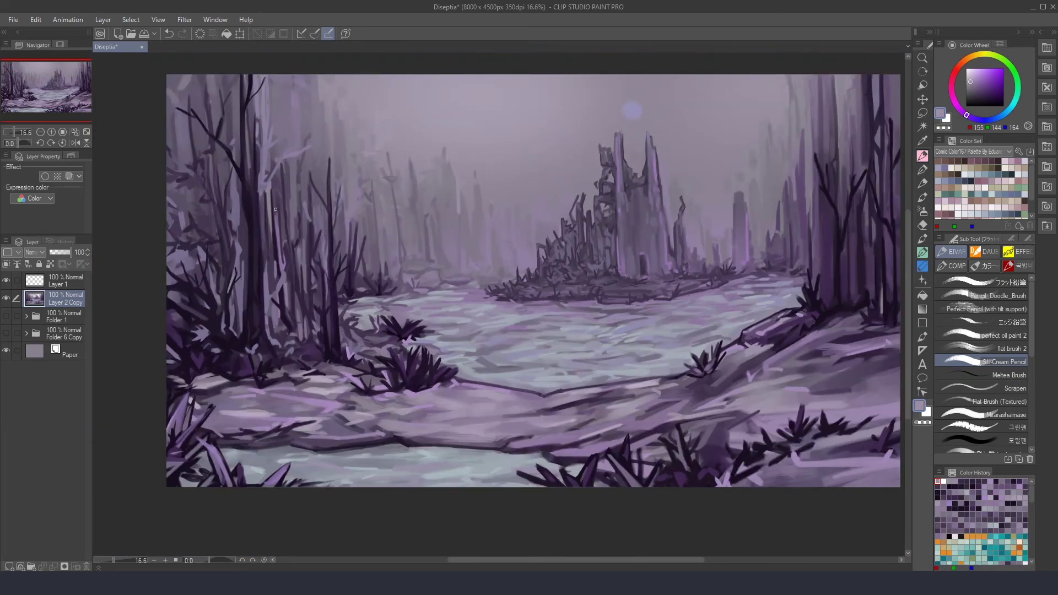
{"action": "scroll", "coordinate": [244, 390], "scroll_direction": "up", "scroll_amount": 4}
{"action": "key", "text": "b"}
{"action": "left_click", "coordinate": [243, 391], "text": "alt"}
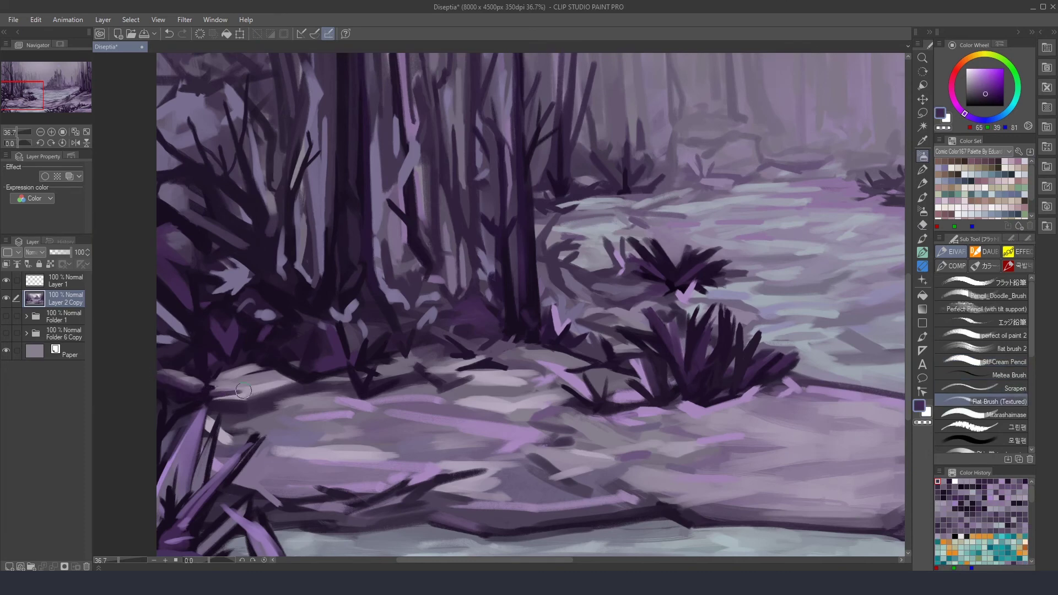
{"action": "scroll", "coordinate": [244, 391], "scroll_direction": "down", "scroll_amount": 5}
{"action": "scroll", "coordinate": [430, 325], "scroll_direction": "up", "scroll_amount": 5}
{"action": "left_click", "coordinate": [435, 324], "text": "alt"}
{"action": "scroll", "coordinate": [270, 340], "scroll_direction": "down", "scroll_amount": 5}
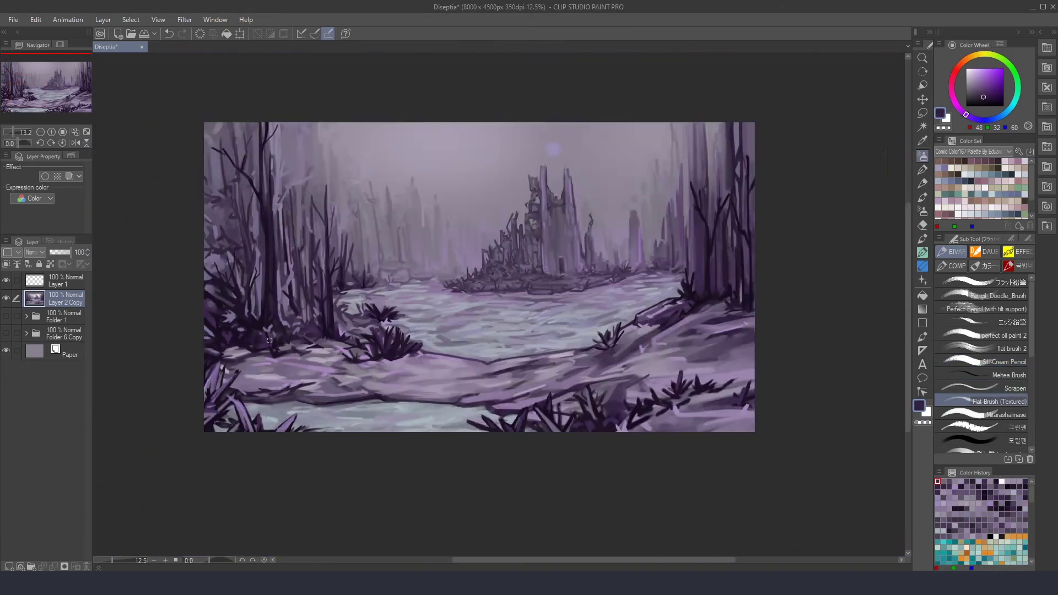
Step: Repaint the foreground pond's far edge with Flat Brush strokes in sampled grey-blue and purple tones
{"action": "scroll", "coordinate": [270, 340], "scroll_direction": "up", "scroll_amount": 2}
{"action": "left_click", "coordinate": [415, 453], "text": "alt"}
{"action": "left_click", "coordinate": [415, 447], "text": "alt"}
{"action": "mouse_move", "coordinate": [375, 455]}
{"action": "left_mouse_down"}
{"action": "mouse_move", "coordinate": [518, 466]}
{"action": "mouse_move", "coordinate": [174, 457]}
{"action": "left_mouse_up"}
{"action": "left_click", "coordinate": [494, 434], "text": "alt"}
{"action": "left_click_drag", "start_coordinate": [270, 462], "coordinate": [337, 463]}
{"action": "left_click", "coordinate": [335, 451], "text": "alt"}
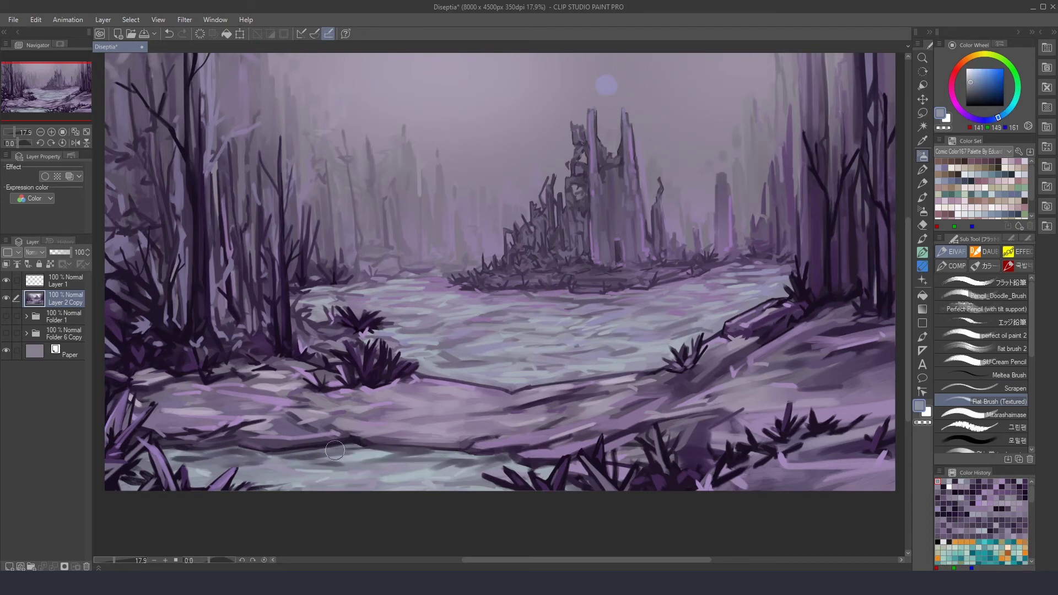
{"action": "left_click", "coordinate": [479, 453], "text": "alt"}
{"action": "left_click_drag", "start_coordinate": [447, 460], "coordinate": [529, 444]}
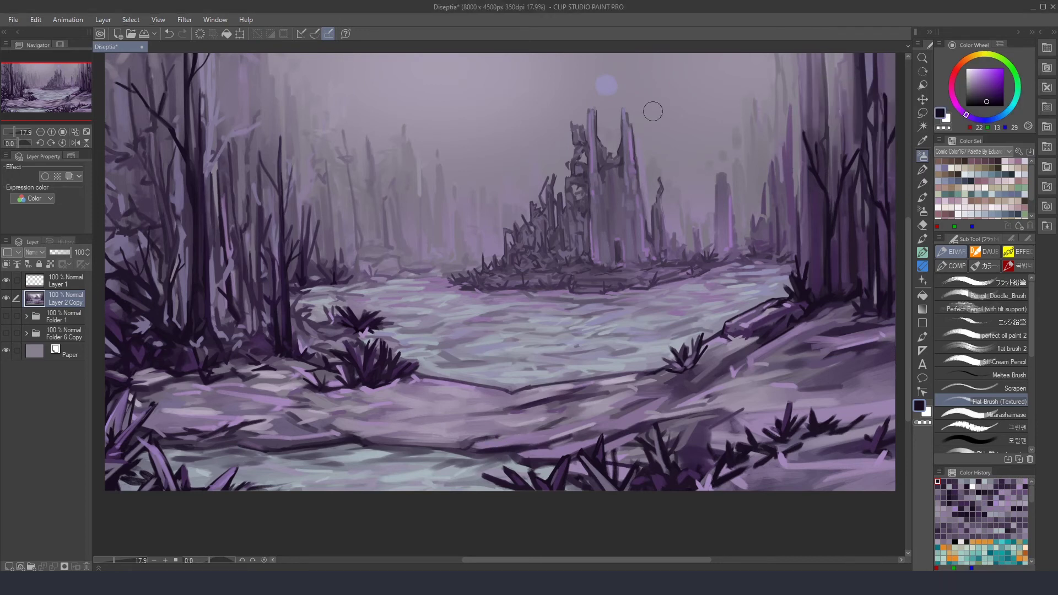
Step: Shade the rocky bank above the pond's left end with the Flat Brush in sampled mid purples
{"action": "left_click", "coordinate": [229, 445], "text": "alt"}
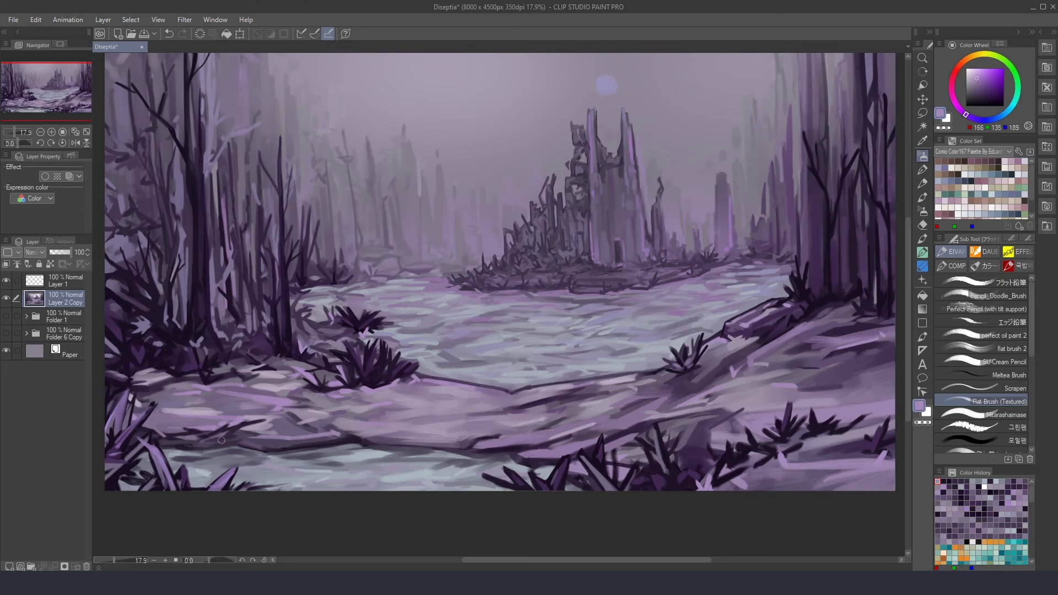
{"action": "key", "text": "ctrl+z"}
{"action": "left_click", "coordinate": [261, 445], "text": "alt"}
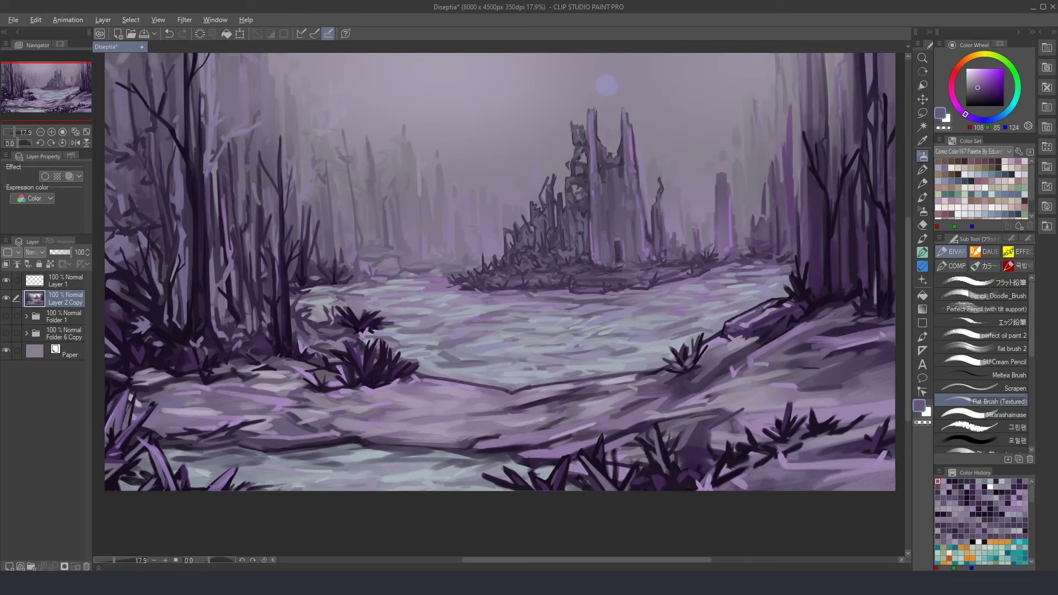
{"action": "left_click", "coordinate": [156, 426], "text": "alt"}
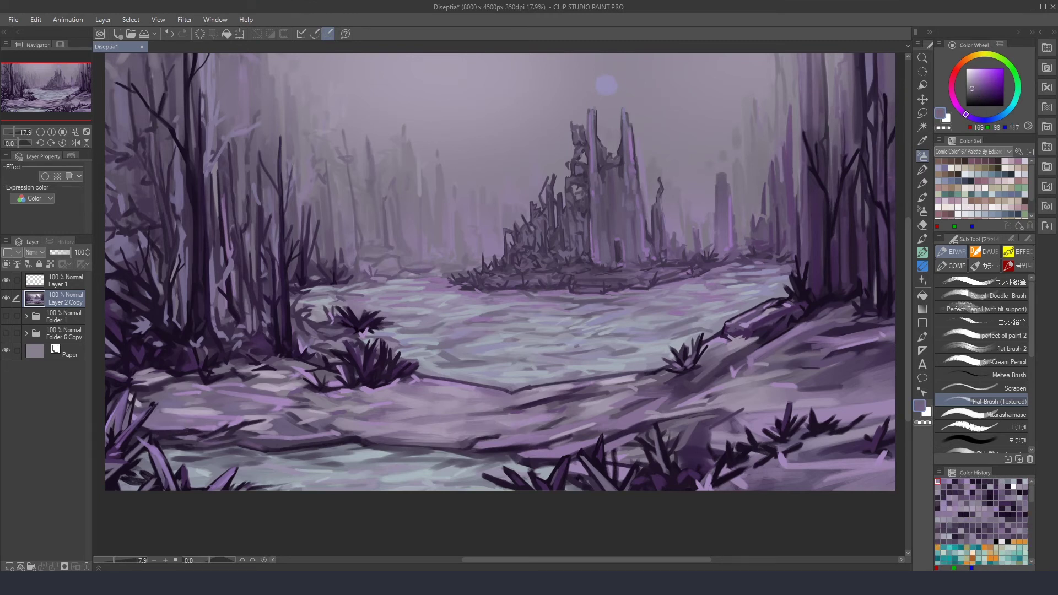
{"action": "left_click", "coordinate": [529, 411], "text": "alt"}
{"action": "left_click", "coordinate": [237, 366], "text": "alt"}
Step: Draw very dark purple pencil blades in the grass clump at the painting's left edge beside the pond
{"action": "key", "text": "p"}
{"action": "left_click", "coordinate": [155, 409], "text": "alt"}
{"action": "left_click_drag", "start_coordinate": [131, 400], "coordinate": [119, 430]}
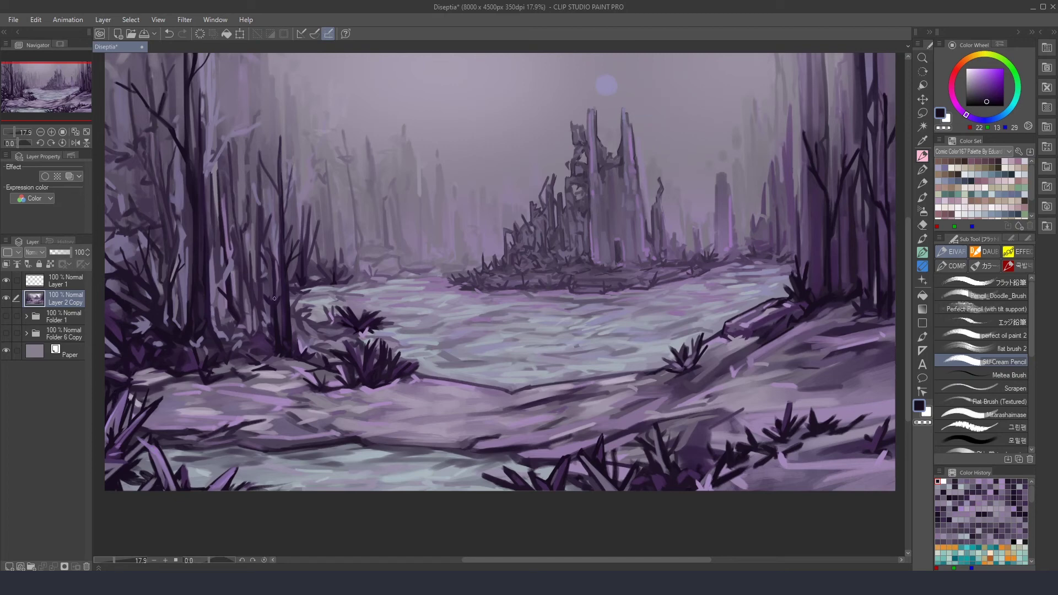
Step: Add thin misty trunks and twigs along the lake's far left shore with the pencil in sampled muted purples
{"action": "scroll", "coordinate": [279, 294], "scroll_direction": "up", "scroll_amount": 1}
{"action": "left_click", "coordinate": [294, 357], "text": "alt"}
{"action": "left_click", "coordinate": [345, 327], "text": "alt"}
{"action": "left_click", "coordinate": [342, 333], "text": "alt"}
{"action": "left_click_drag", "start_coordinate": [292, 341], "coordinate": [287, 363]}
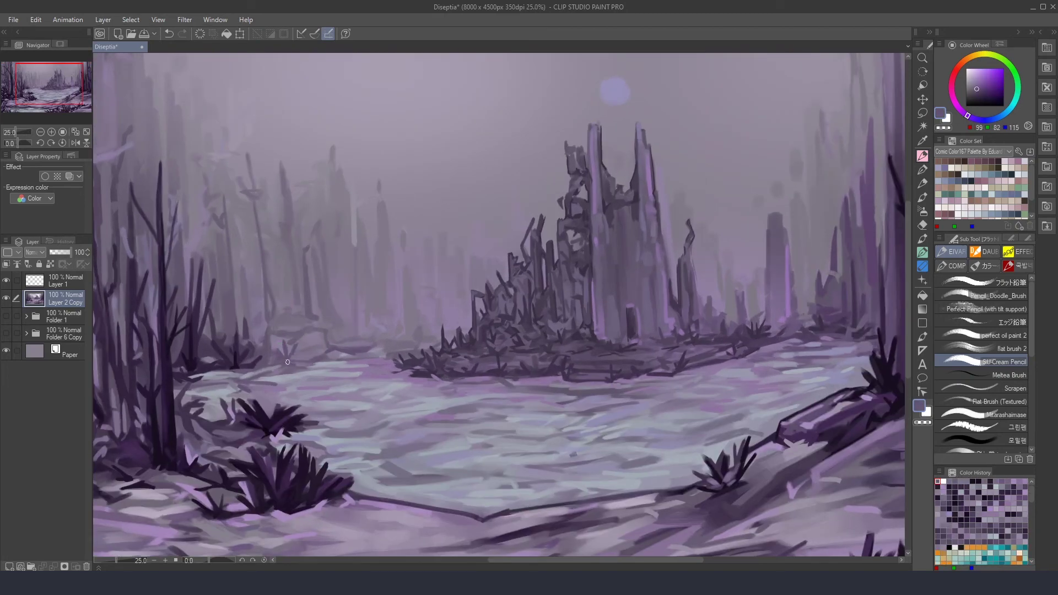
{"action": "left_click", "coordinate": [243, 342], "text": "alt"}
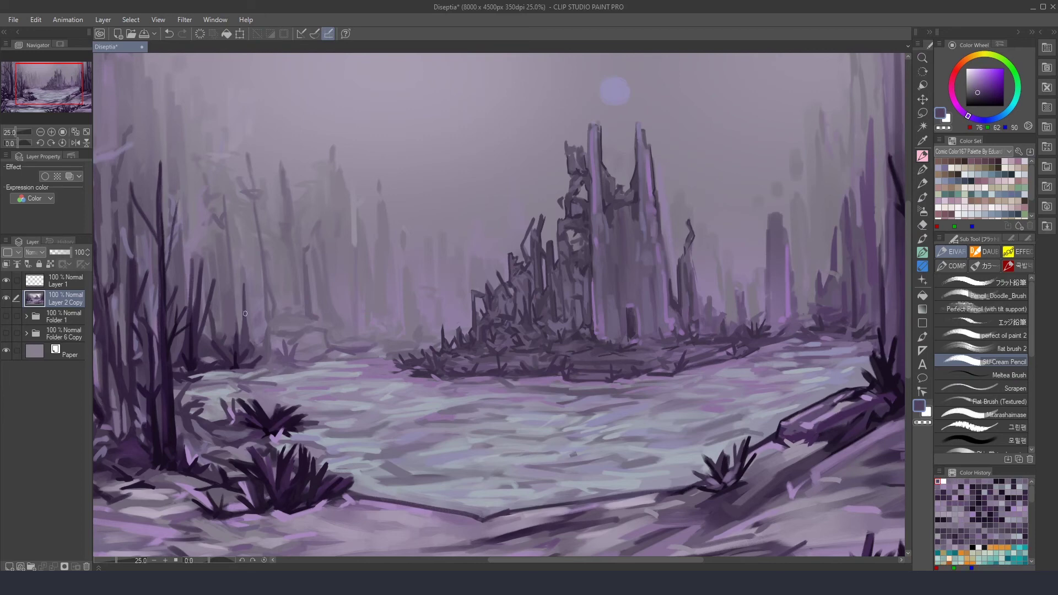
{"action": "left_click", "coordinate": [226, 303], "text": "alt"}
{"action": "left_click", "coordinate": [270, 374], "text": "alt"}
Step: Add muted pencil trunks on the far right shore and dark strokes to the bush and branches of the right forest
{"action": "scroll", "coordinate": [425, 272], "scroll_direction": "down", "scroll_amount": 3}
{"action": "scroll", "coordinate": [768, 224], "scroll_direction": "up", "scroll_amount": 3}
{"action": "left_click", "coordinate": [597, 419], "text": "alt"}
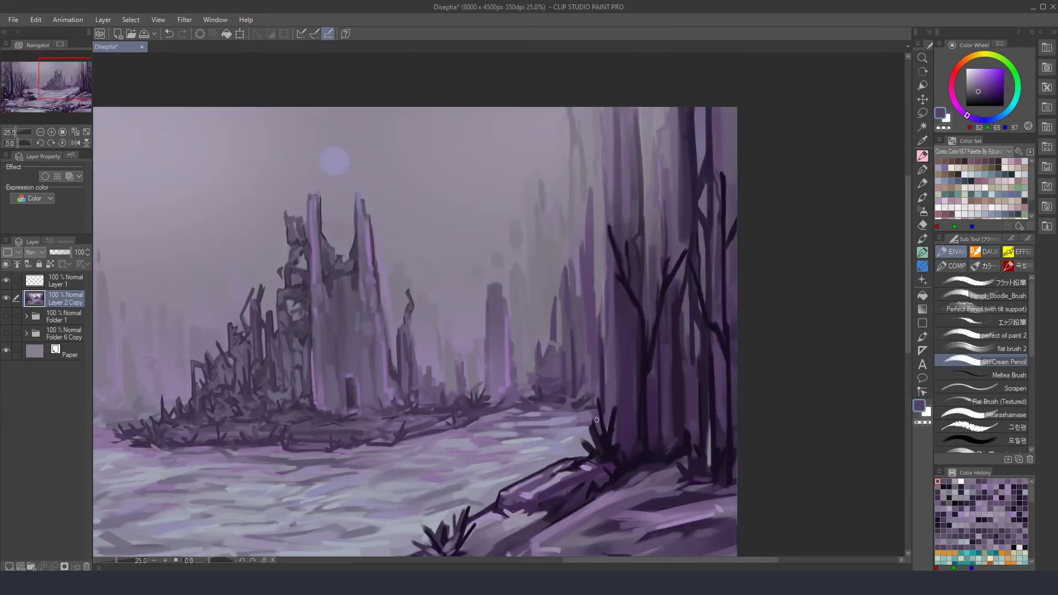
{"action": "left_click", "coordinate": [608, 448], "text": "alt"}
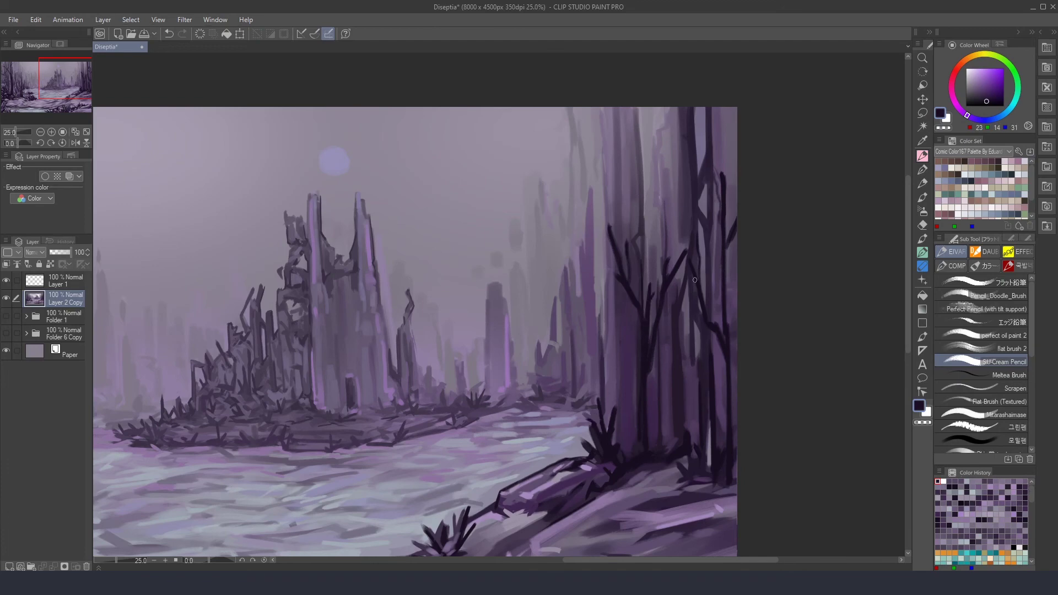
{"action": "scroll", "coordinate": [684, 281], "scroll_direction": "up", "scroll_amount": 1}
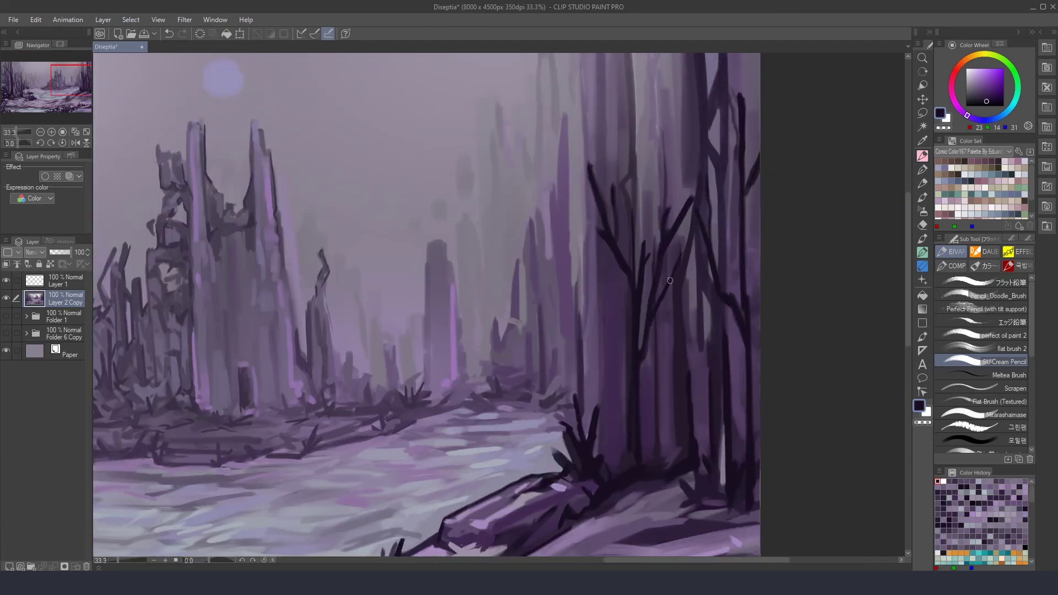
Step: Fill the gaps between the right forest's trunks and their base with Flat Brush strokes in sampled dark purples
{"action": "left_click", "coordinate": [653, 313], "text": "alt"}
{"action": "key", "text": "b"}
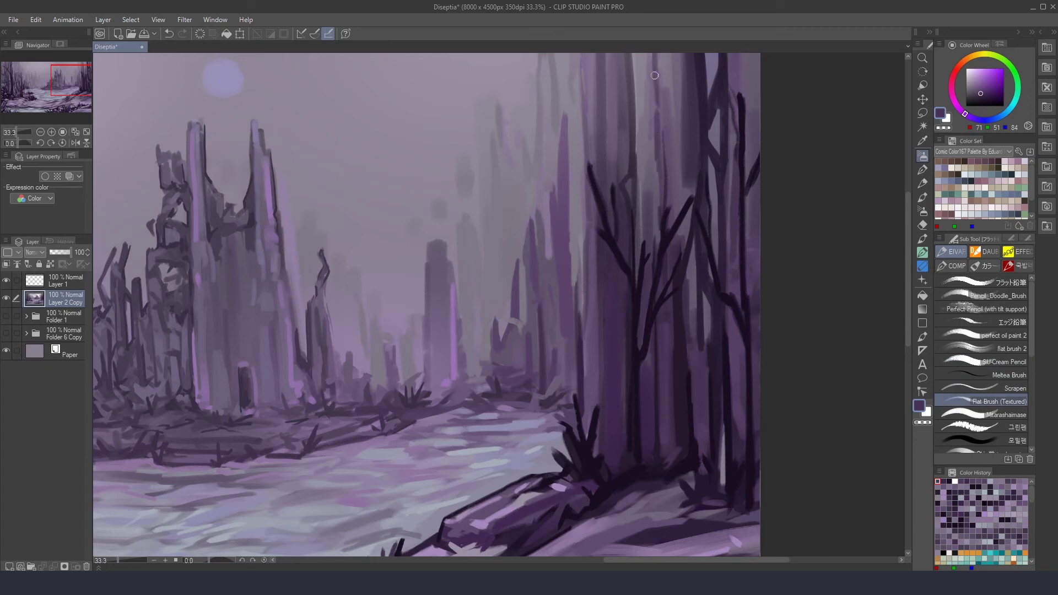
{"action": "left_click", "coordinate": [655, 179], "text": "alt"}
{"action": "left_click_drag", "start_coordinate": [642, 208], "coordinate": [644, 232]}
{"action": "mouse_move", "coordinate": [634, 60]}
{"action": "left_mouse_down"}
{"action": "mouse_move", "coordinate": [626, 271]}
{"action": "mouse_move", "coordinate": [637, 148]}
{"action": "left_mouse_up"}
{"action": "left_click_drag", "start_coordinate": [744, 243], "coordinate": [746, 253]}
{"action": "left_click_drag", "start_coordinate": [679, 314], "coordinate": [708, 391]}
{"action": "left_click_drag", "start_coordinate": [743, 424], "coordinate": [704, 475]}
{"action": "left_click", "coordinate": [747, 431], "text": "alt"}
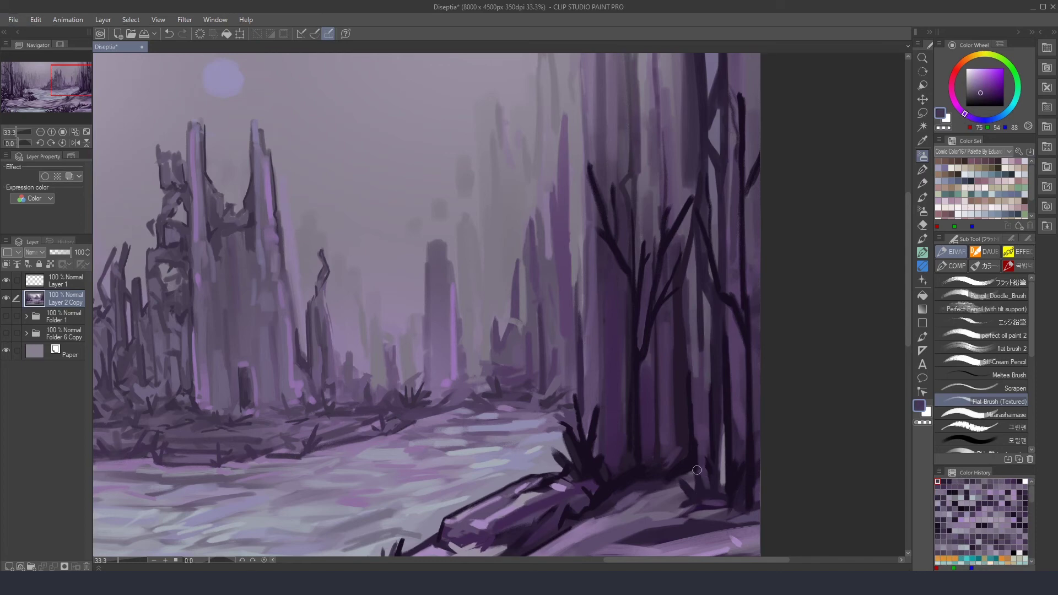
{"action": "left_click", "coordinate": [755, 512], "text": "alt"}
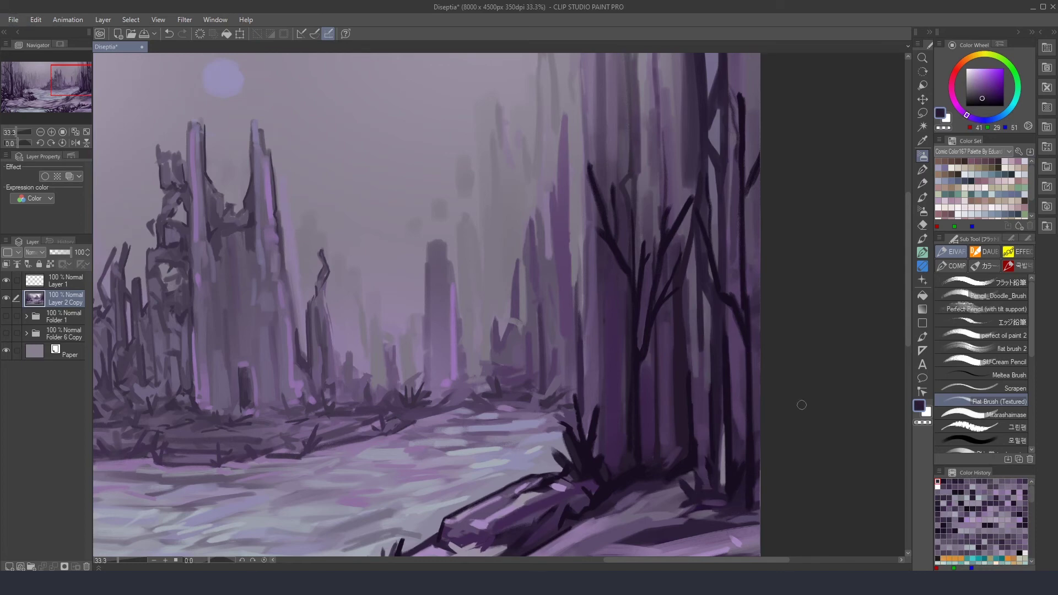
{"action": "left_click", "coordinate": [741, 488], "text": "alt"}
Step: Darken the base of the right foreground plants with Flat Brush strokes in sampled deep purples
{"action": "key", "text": "ctrl+0"}
{"action": "left_click", "coordinate": [682, 515], "text": "alt"}
{"action": "left_click", "coordinate": [577, 501], "text": "alt"}
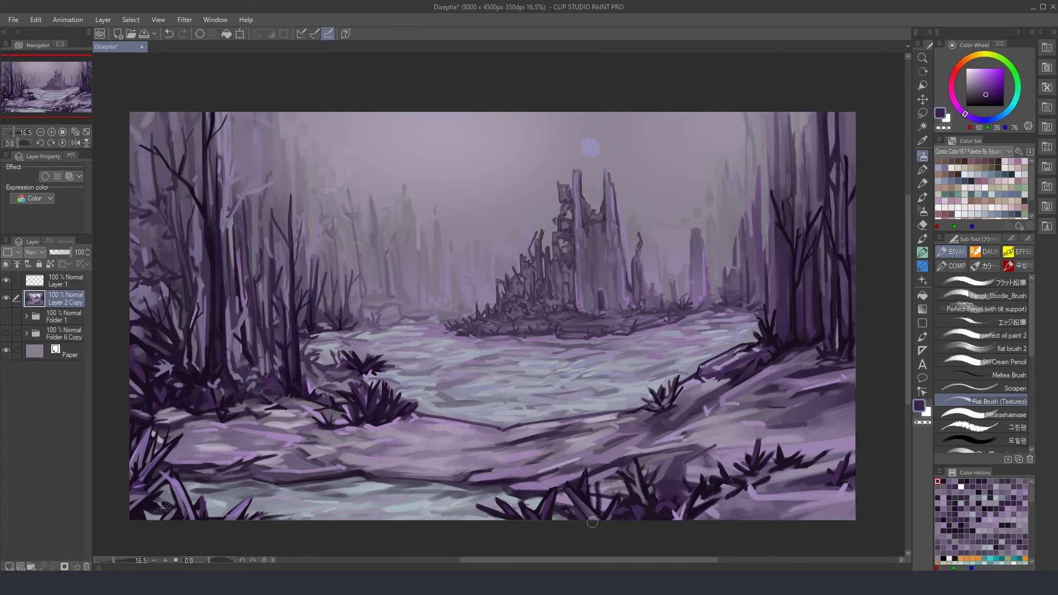
{"action": "left_click", "coordinate": [696, 474], "text": "alt"}
Step: Build up the grass clump at the pond's lower left with light purple brush strokes and dark pencil blades
{"action": "left_click", "coordinate": [734, 409], "text": "alt"}
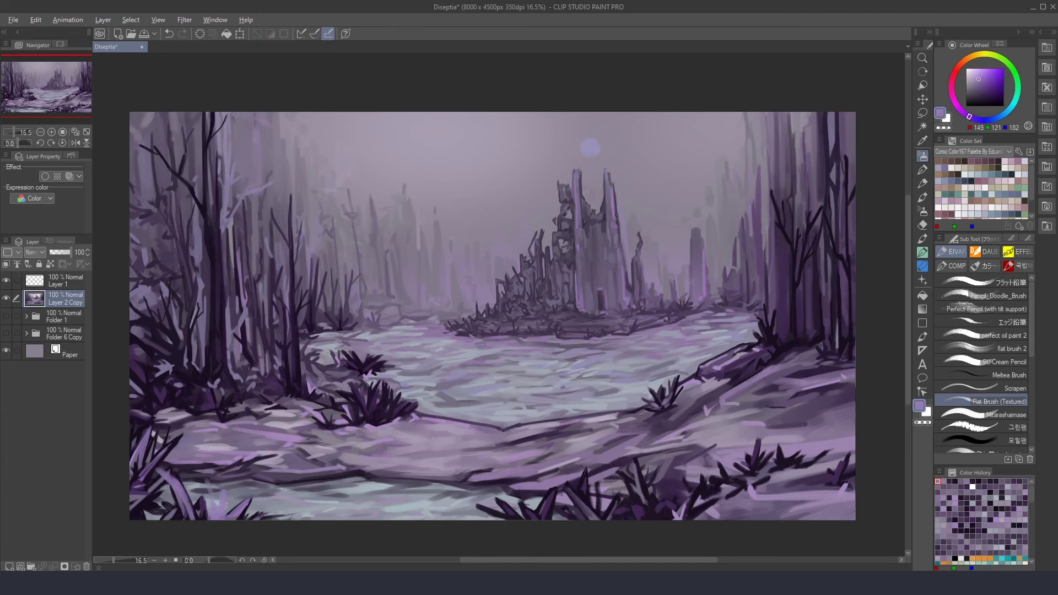
{"action": "left_click", "coordinate": [218, 499], "text": "alt"}
{"action": "left_click", "coordinate": [226, 505], "text": "alt"}
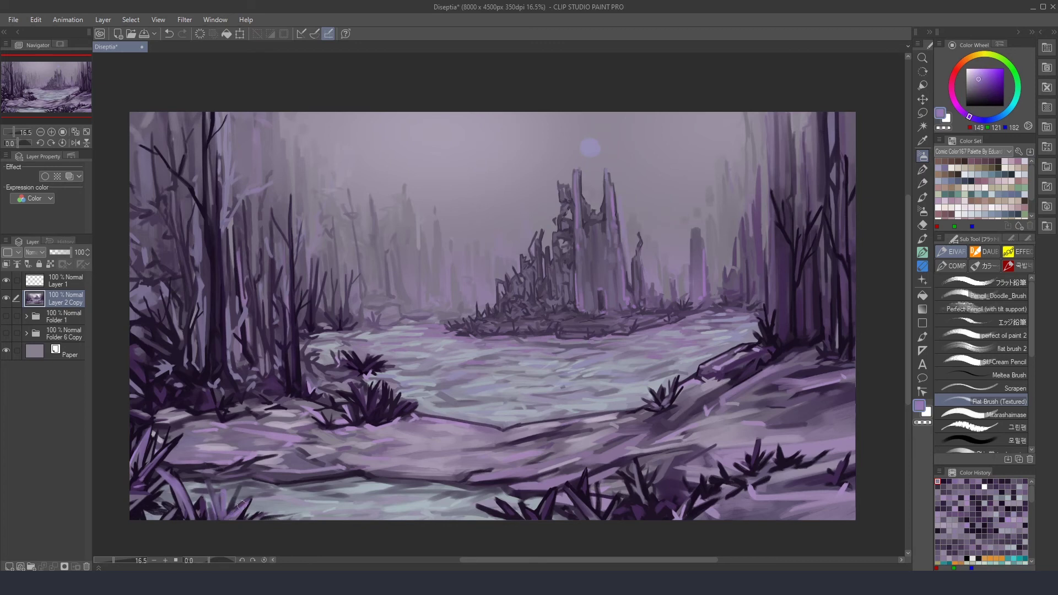
{"action": "key", "text": "p"}
{"action": "left_click", "coordinate": [215, 513], "text": "alt"}
{"action": "left_click", "coordinate": [230, 491], "text": "alt"}
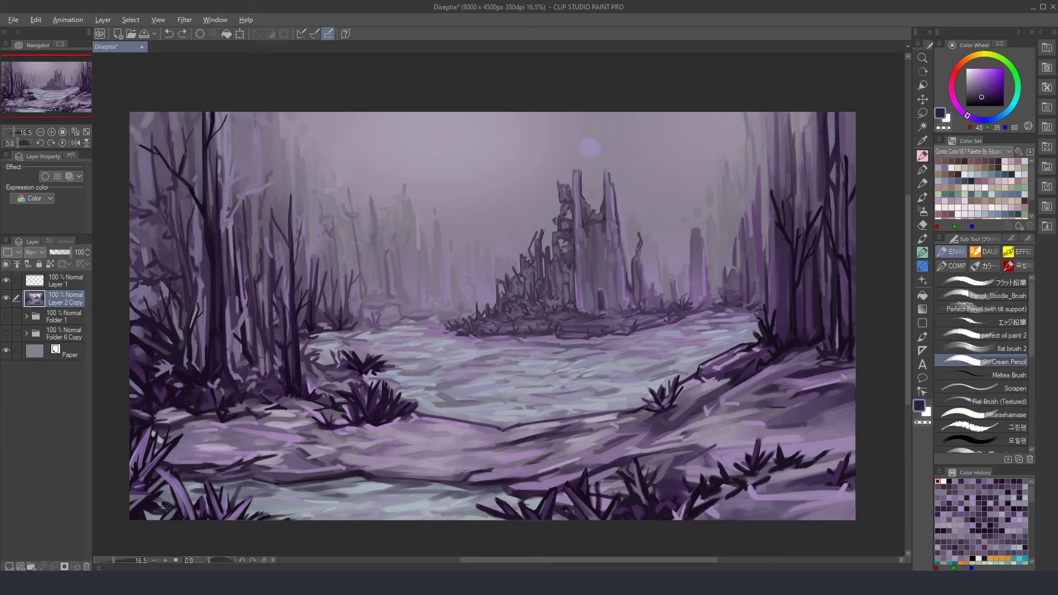
Step: Refine the lower-left foreground plants and the large left bush with pencil blades in sampled grey-purples and near-black purples
{"action": "left_click", "coordinate": [203, 483], "text": "alt"}
{"action": "left_click", "coordinate": [154, 514], "text": "alt"}
{"action": "left_click", "coordinate": [149, 512], "text": "alt"}
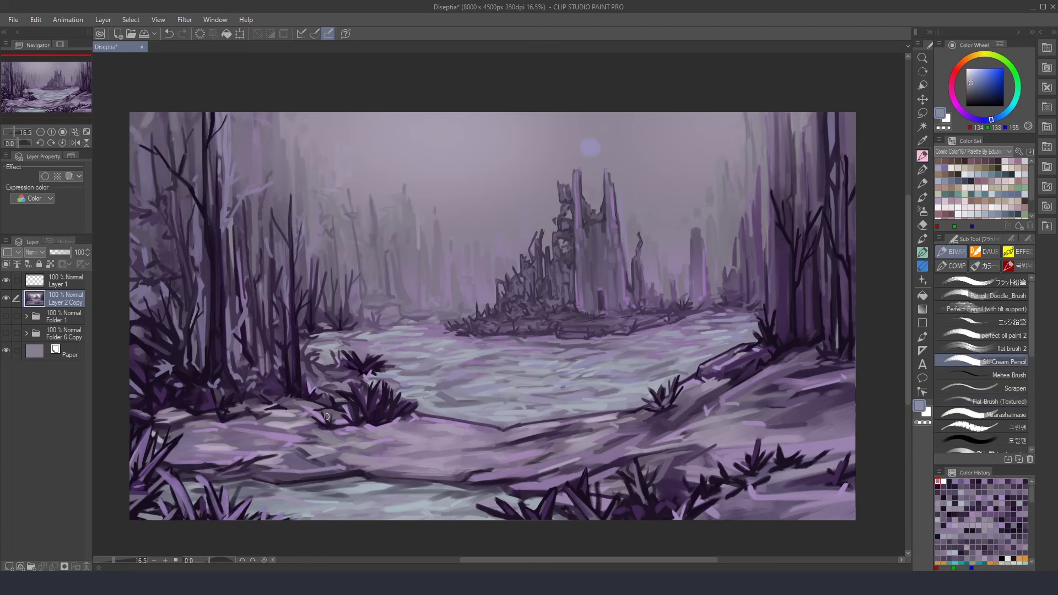
{"action": "left_click", "coordinate": [150, 510], "text": "alt"}
{"action": "left_click", "coordinate": [252, 372], "text": "alt"}
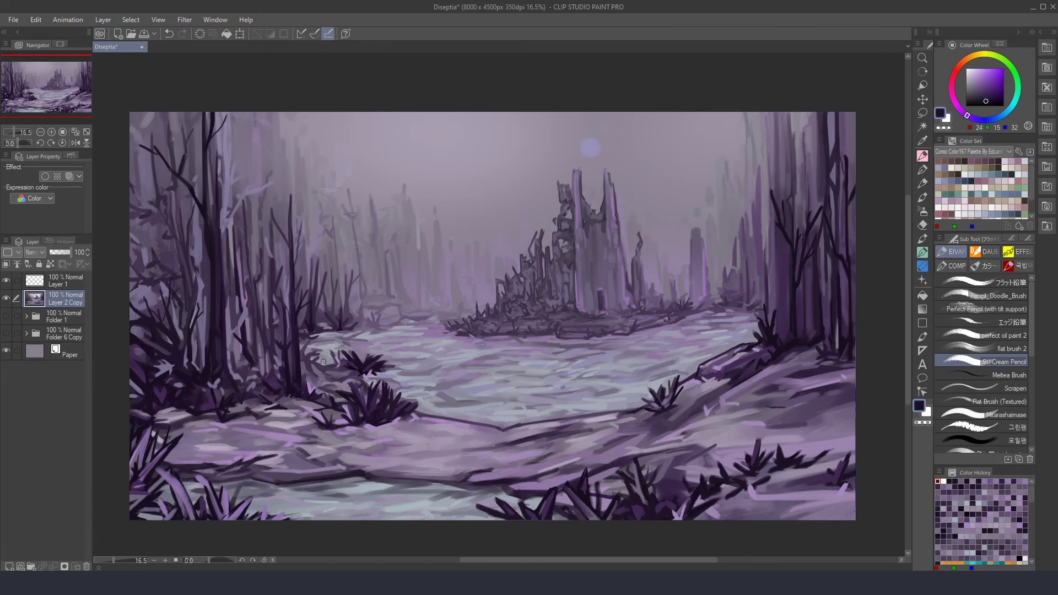
{"action": "left_click", "coordinate": [389, 386], "text": "alt"}
{"action": "left_click", "coordinate": [374, 423], "text": "alt"}
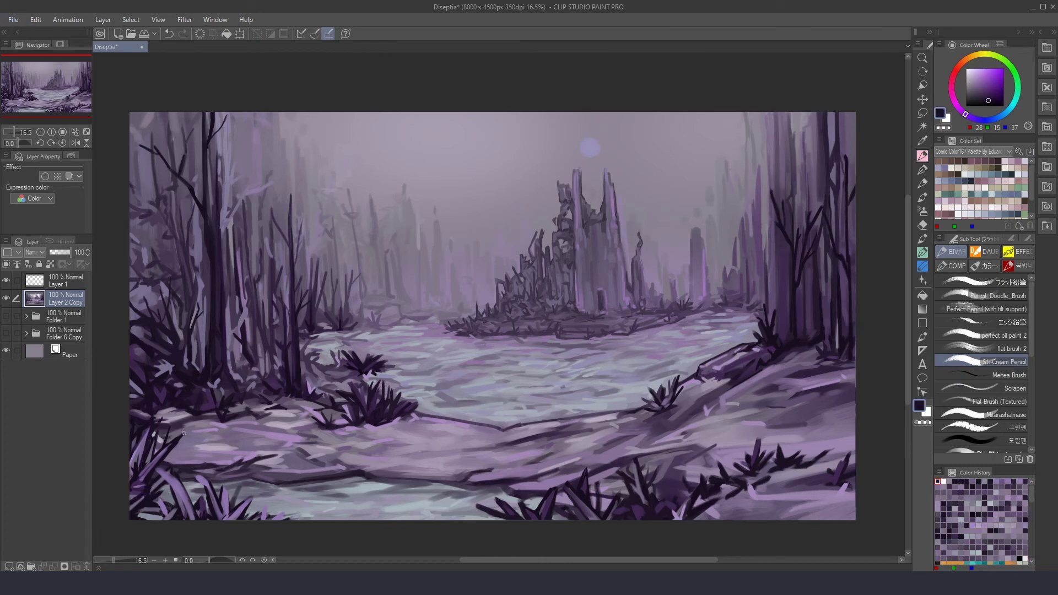
{"action": "left_click", "coordinate": [227, 488], "text": "alt"}
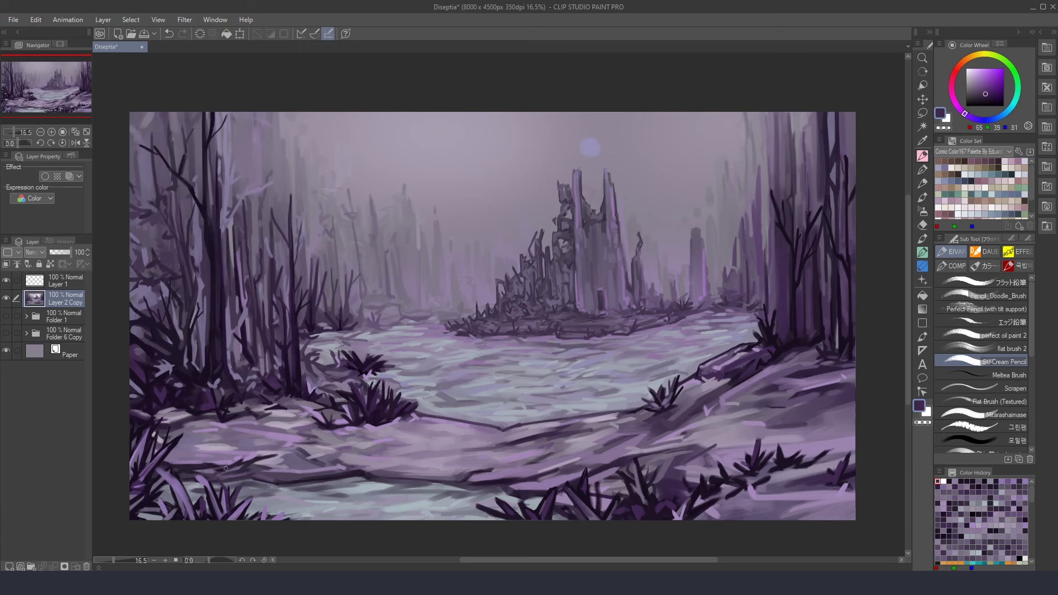
Step: Highlight the blades of the lower-left pond grass with sampled light purples using the Flat Brush and the pencil
{"action": "key", "text": "b"}
{"action": "left_click", "coordinate": [242, 483], "text": "alt"}
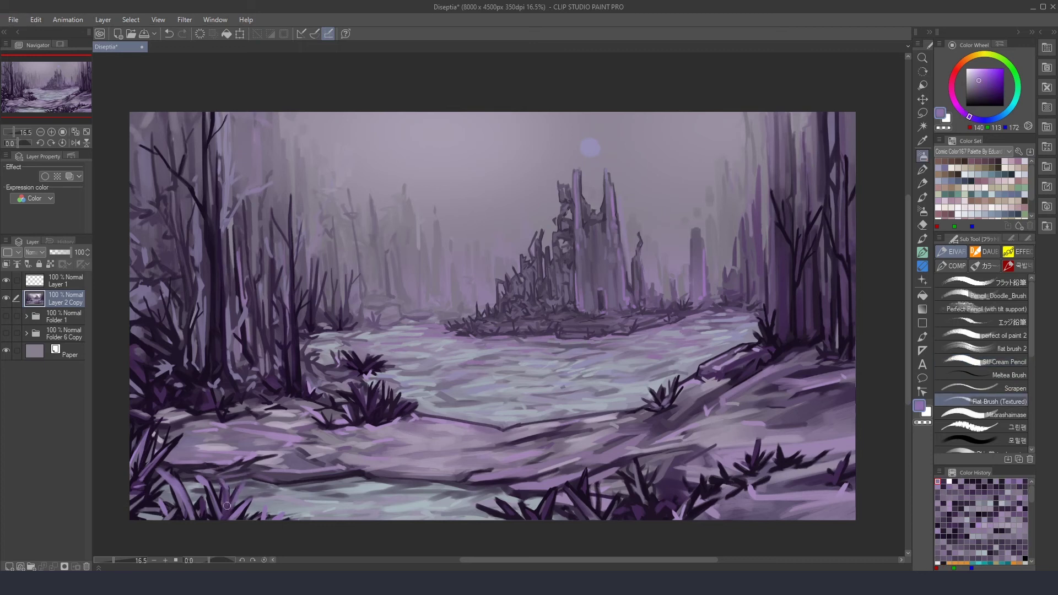
{"action": "left_click", "coordinate": [226, 484], "text": "alt"}
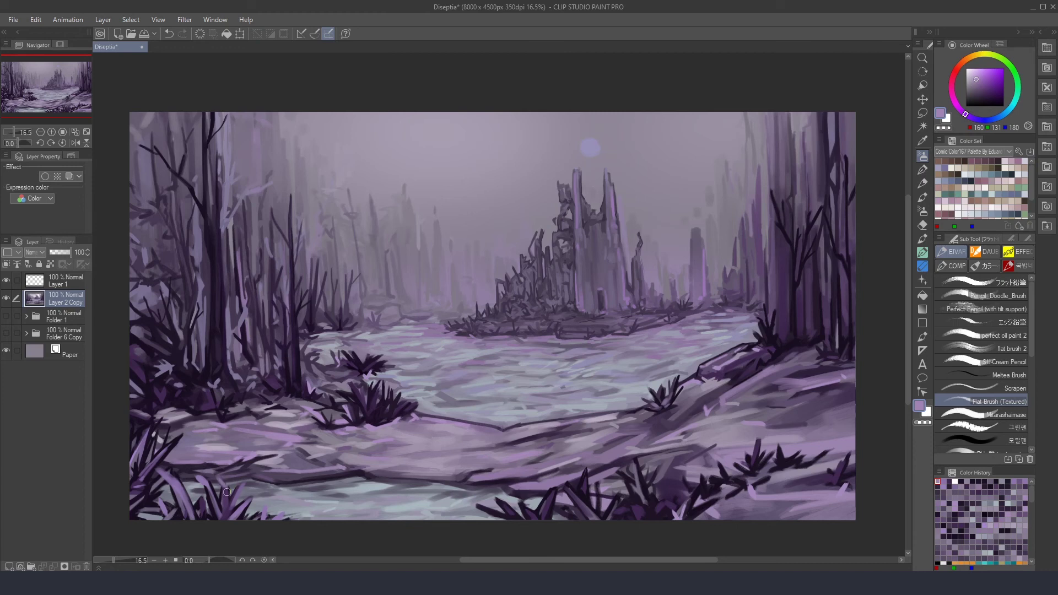
{"action": "key", "text": "p"}
{"action": "left_click", "coordinate": [226, 486], "text": "alt"}
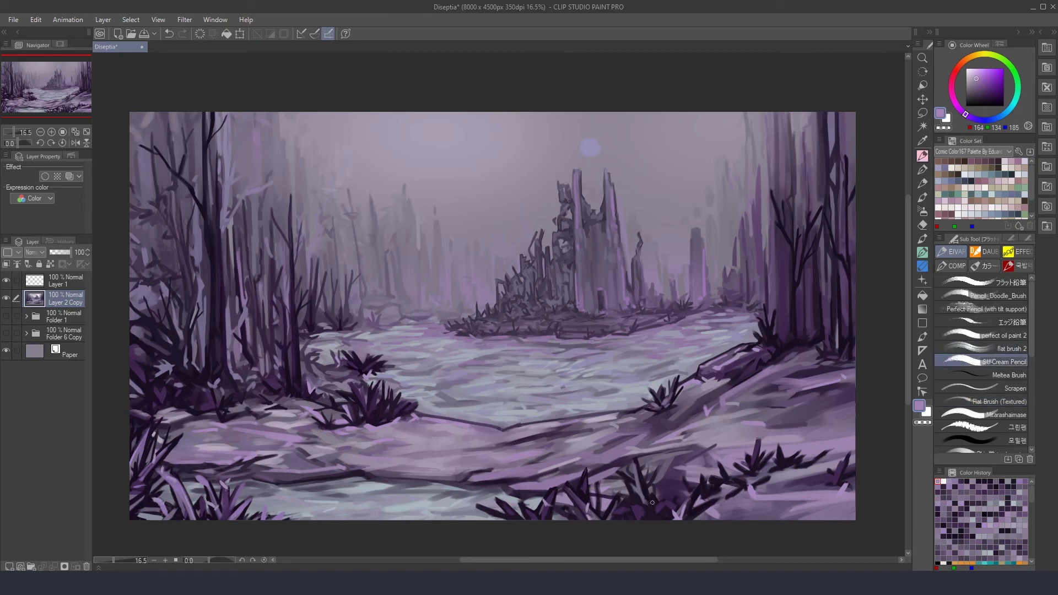
Step: Reshape and deepen the foreground plants along the bottom centre with pencil strokes in sampled grey-purples and dark purples
{"action": "left_click", "coordinate": [515, 512], "text": "alt"}
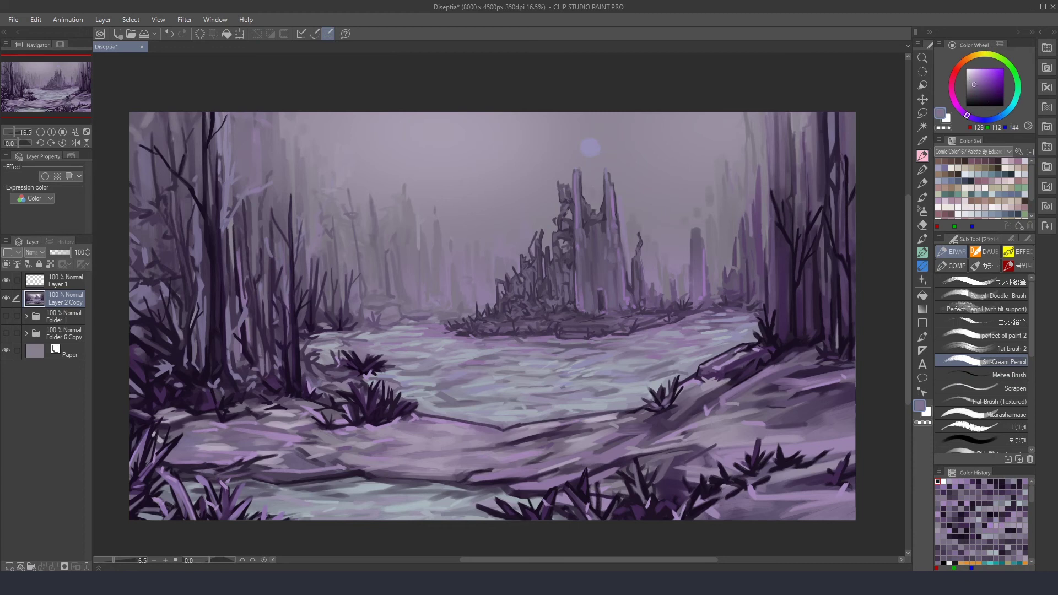
{"action": "left_click", "coordinate": [711, 482], "text": "alt"}
{"action": "left_click", "coordinate": [655, 503], "text": "alt"}
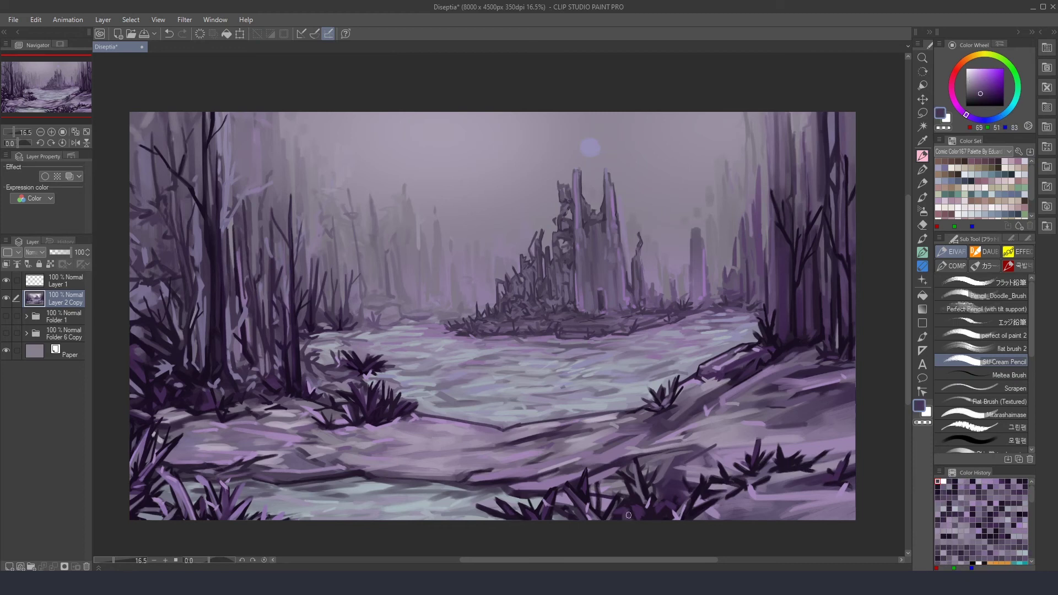
{"action": "left_click", "coordinate": [631, 464], "text": "alt"}
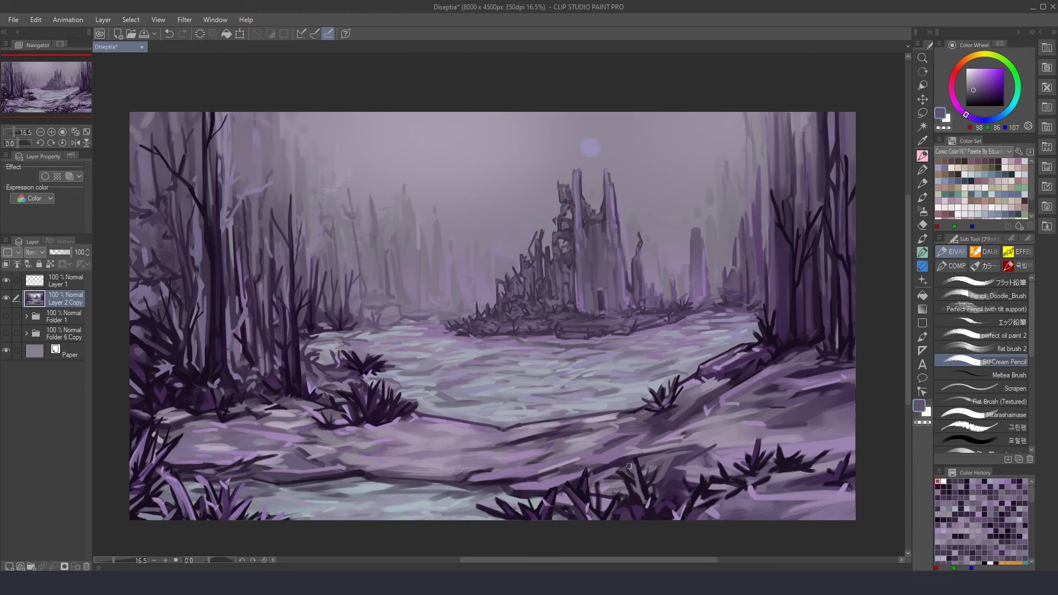
{"action": "left_click", "coordinate": [599, 488], "text": "alt"}
{"action": "left_click", "coordinate": [595, 487], "text": "alt"}
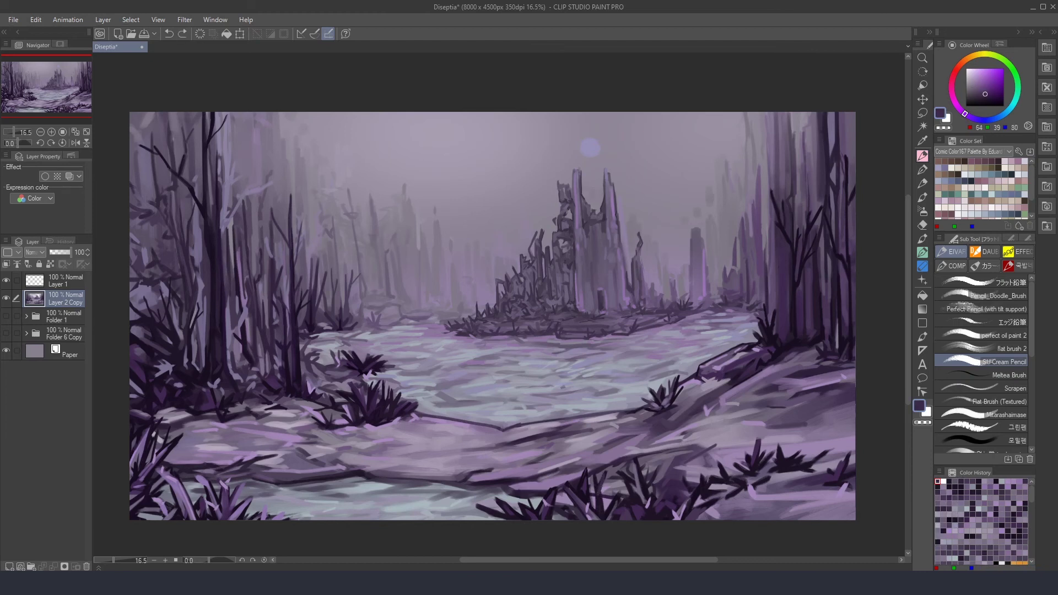
{"action": "left_click", "coordinate": [684, 482], "text": "alt"}
{"action": "left_click", "coordinate": [685, 500], "text": "alt"}
Step: Refine the upper blades of the bottom-centre plants against the bank with pencil strokes in sampled light bank purple and dark purple
{"action": "left_click", "coordinate": [564, 482], "text": "alt"}
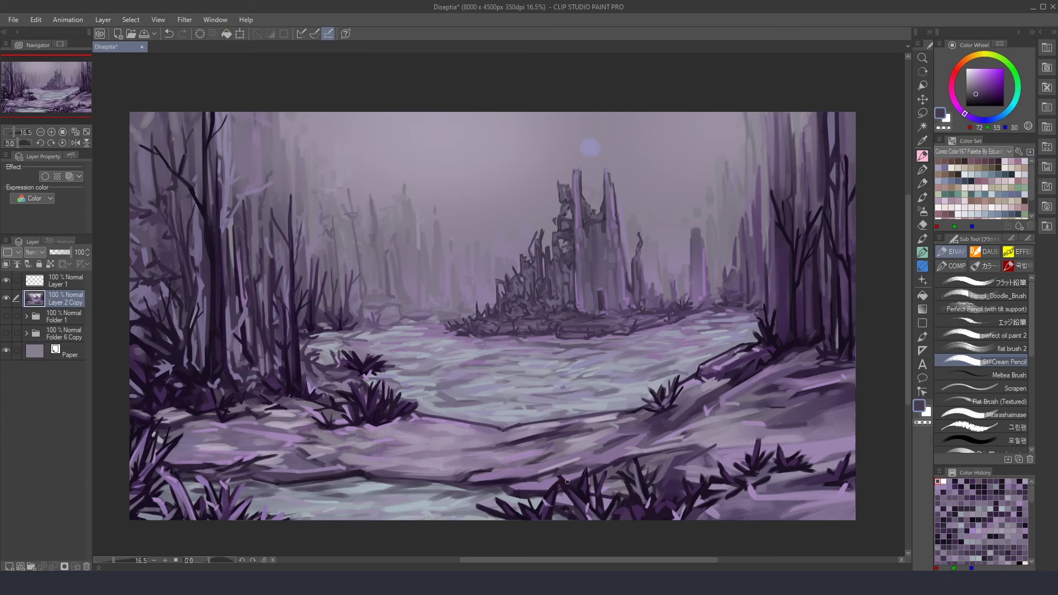
{"action": "left_click", "coordinate": [659, 441], "text": "alt"}
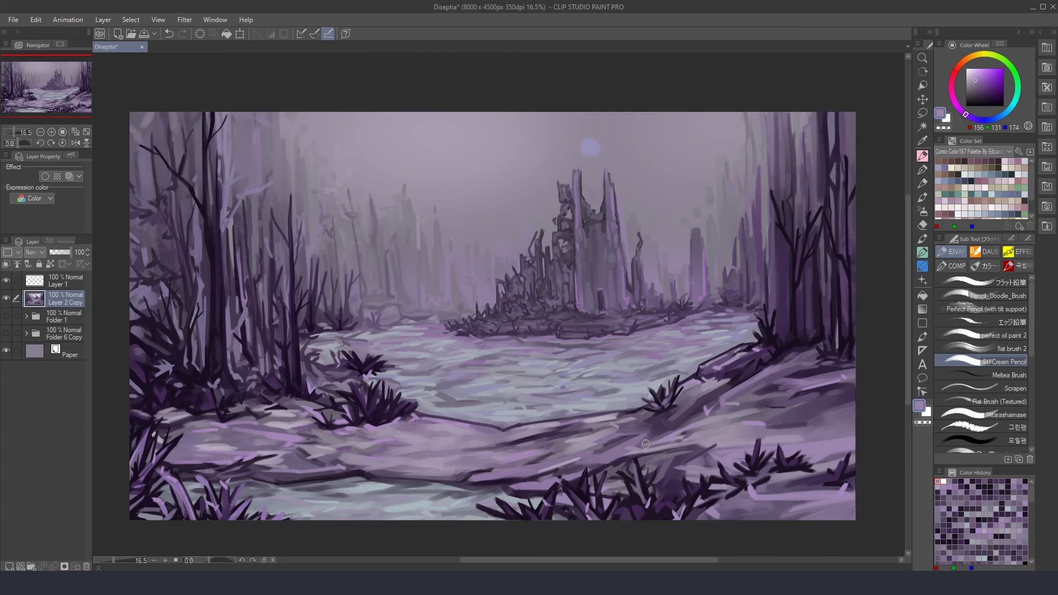
{"action": "left_click", "coordinate": [664, 440], "text": "alt"}
{"action": "left_click", "coordinate": [618, 467], "text": "alt"}
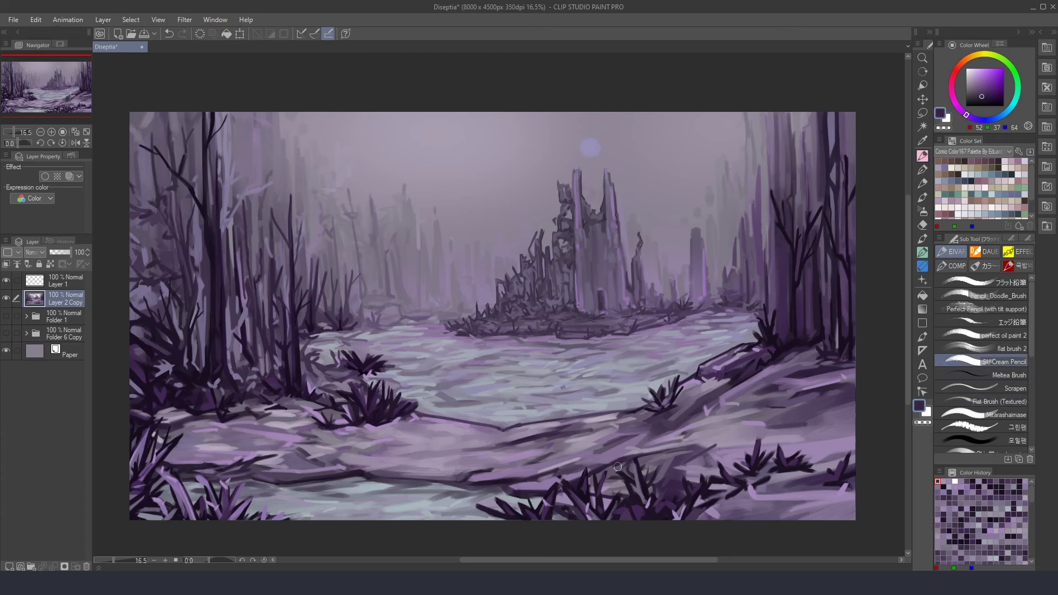
{"action": "left_click", "coordinate": [656, 469], "text": "alt"}
{"action": "left_click", "coordinate": [675, 456], "text": "alt"}
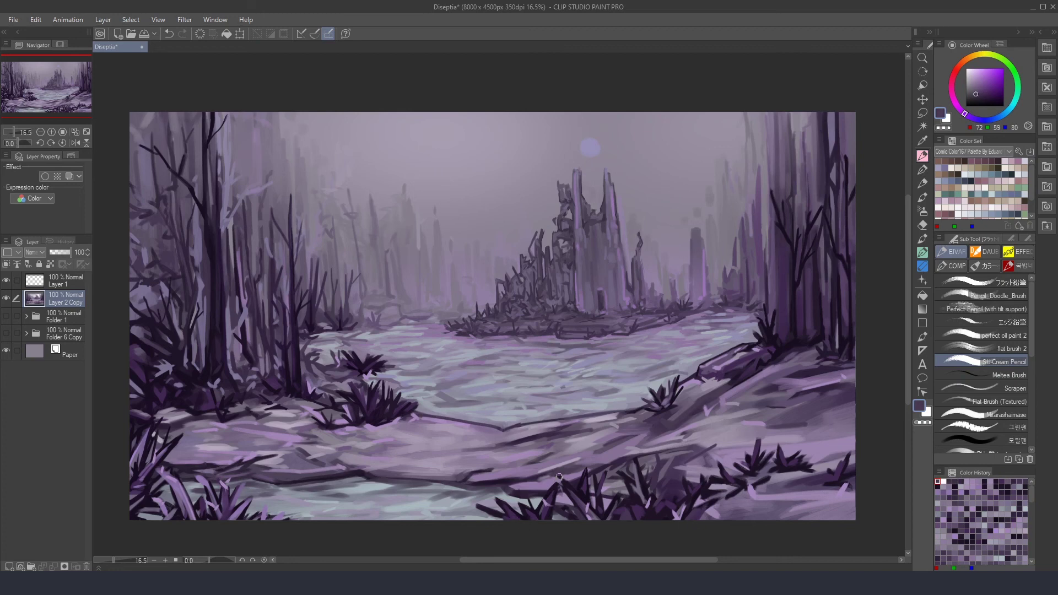
Step: Smooth the dark line of the lake's near shoreline and touch up the left bank with pencil strokes in sampled purples
{"action": "left_click", "coordinate": [611, 401], "text": "alt"}
{"action": "left_click", "coordinate": [488, 427], "text": "alt"}
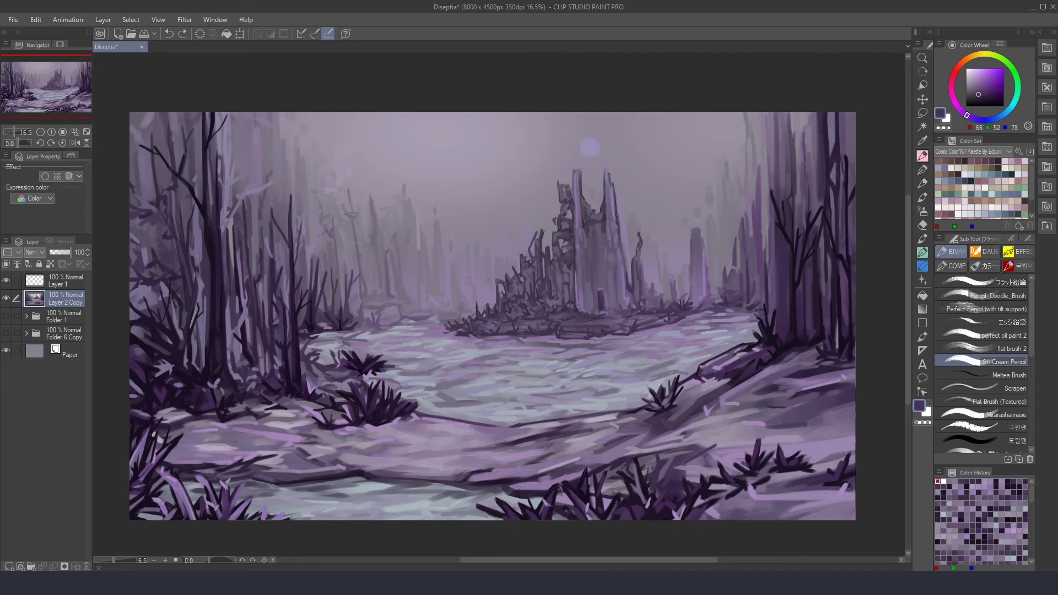
{"action": "left_click", "coordinate": [251, 455], "text": "alt"}
{"action": "left_click", "coordinate": [258, 450], "text": "alt"}
Step: Touch up the left forest undergrowth and the right trees with pencil marks in sampled dark and light purples
{"action": "left_click", "coordinate": [226, 419], "text": "alt"}
{"action": "left_click", "coordinate": [205, 321], "text": "alt"}
{"action": "left_click", "coordinate": [138, 412], "text": "alt"}
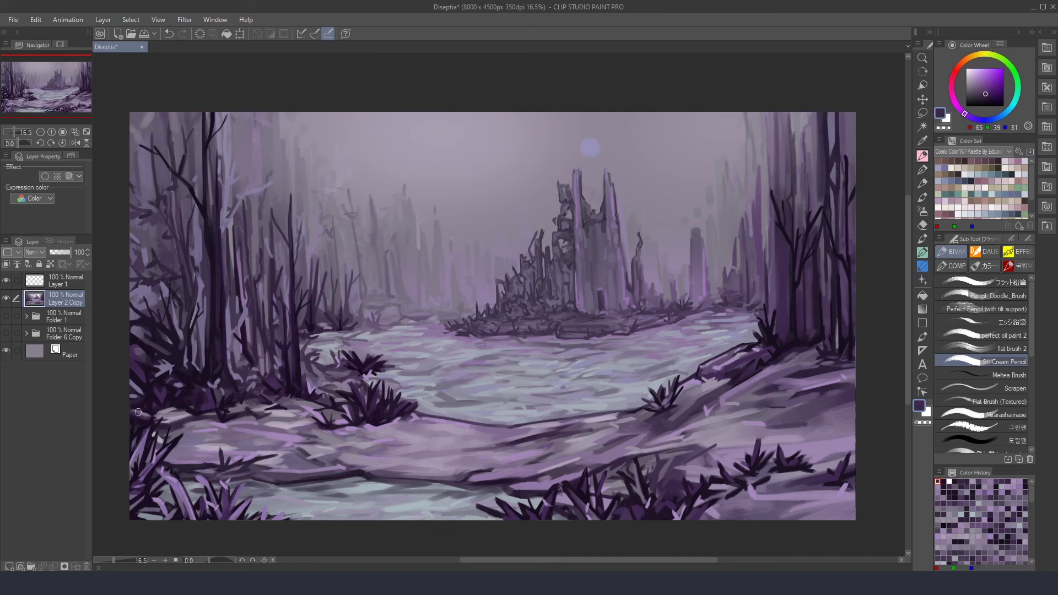
{"action": "left_click", "coordinate": [178, 398], "text": "alt"}
{"action": "left_click", "coordinate": [797, 260], "text": "alt"}
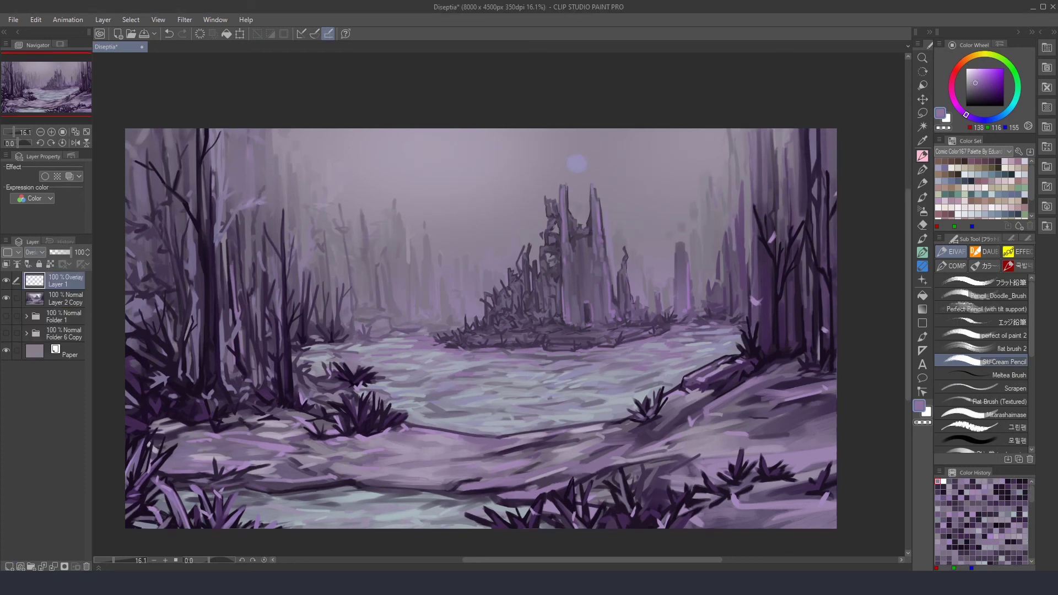
Step: Paint a pale purple glow around the sun and castle and across the central bank on the Overlay layer with the Soft airbrush
{"action": "key", "text": "b"}
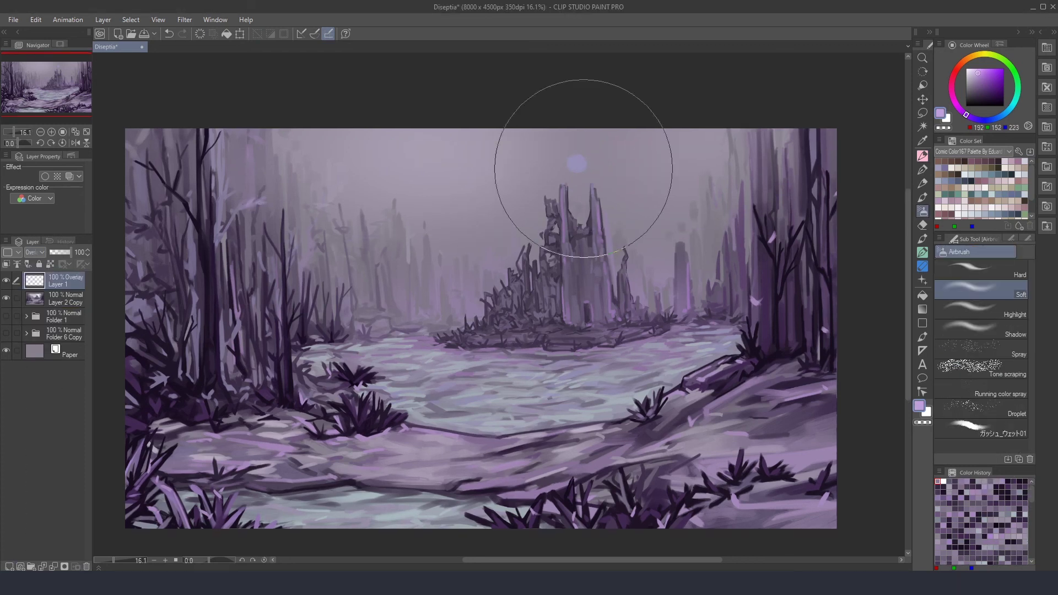
{"action": "left_click_drag", "start_coordinate": [583, 168], "coordinate": [503, 184]}
{"action": "left_click", "coordinate": [972, 71]}
{"action": "mouse_move", "coordinate": [584, 165]}
{"action": "left_mouse_down"}
{"action": "mouse_move", "coordinate": [544, 189]}
{"action": "mouse_move", "coordinate": [556, 176]}
{"action": "left_mouse_up"}
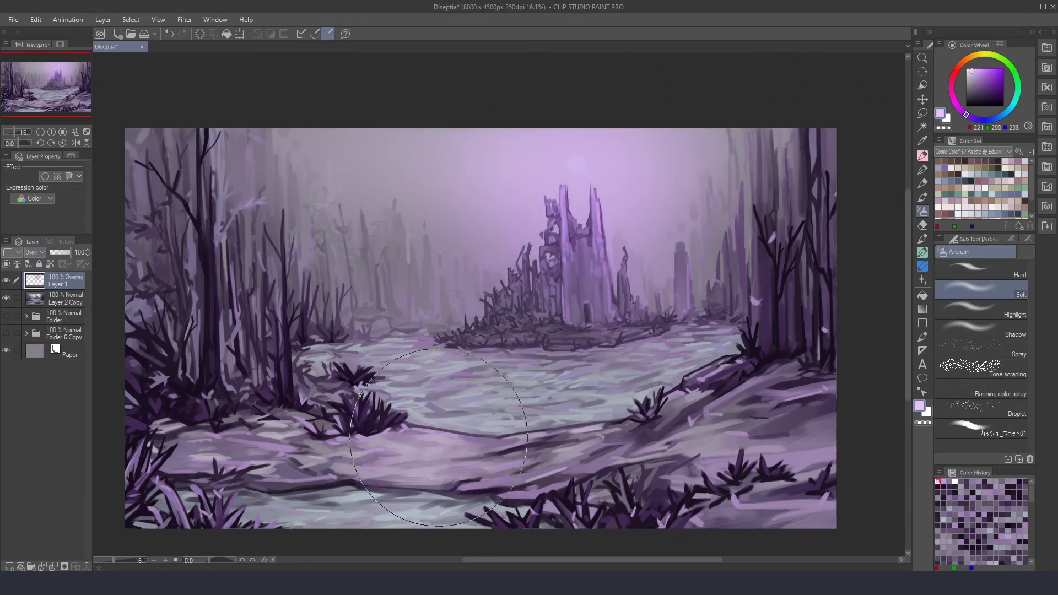
{"action": "left_click_drag", "start_coordinate": [439, 437], "coordinate": [508, 437]}
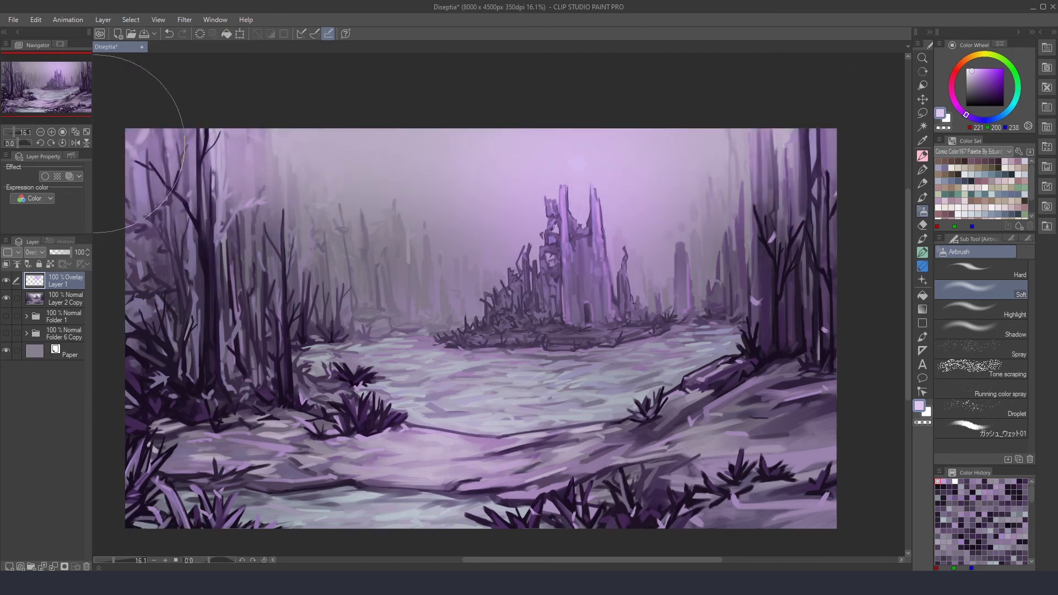
Step: Create a layer above the Overlay layer, compare blending modes, and set it to Add (Glow) to brighten the sun
{"action": "left_click", "coordinate": [10, 566]}
{"action": "left_click", "coordinate": [33, 252]}
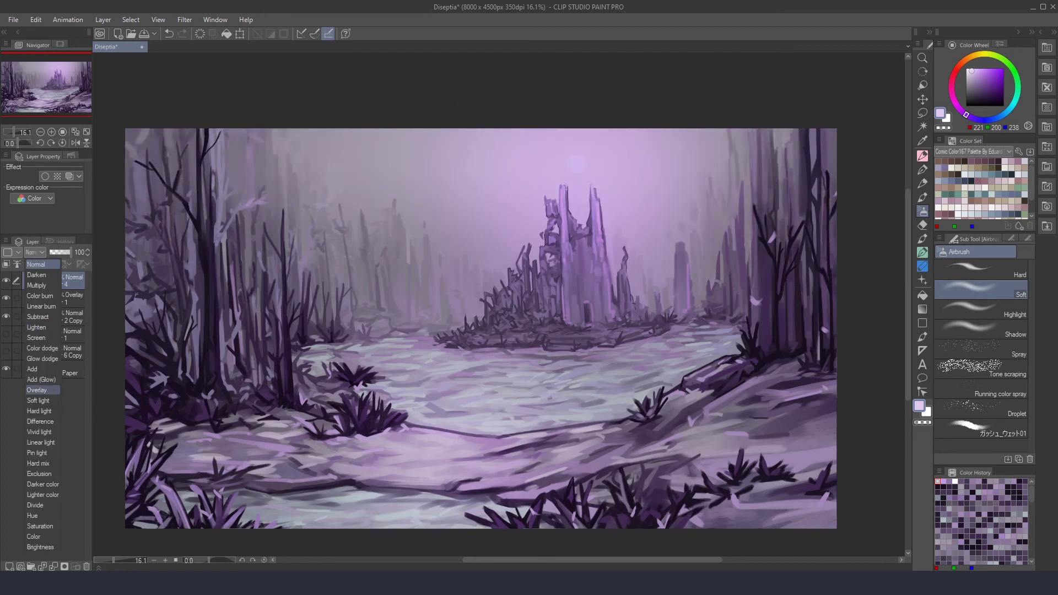
{"action": "left_click", "coordinate": [41, 379]}
{"action": "left_click", "coordinate": [42, 358]}
{"action": "left_click", "coordinate": [33, 251]}
{"action": "left_click", "coordinate": [36, 274]}
{"action": "left_click", "coordinate": [34, 252]}
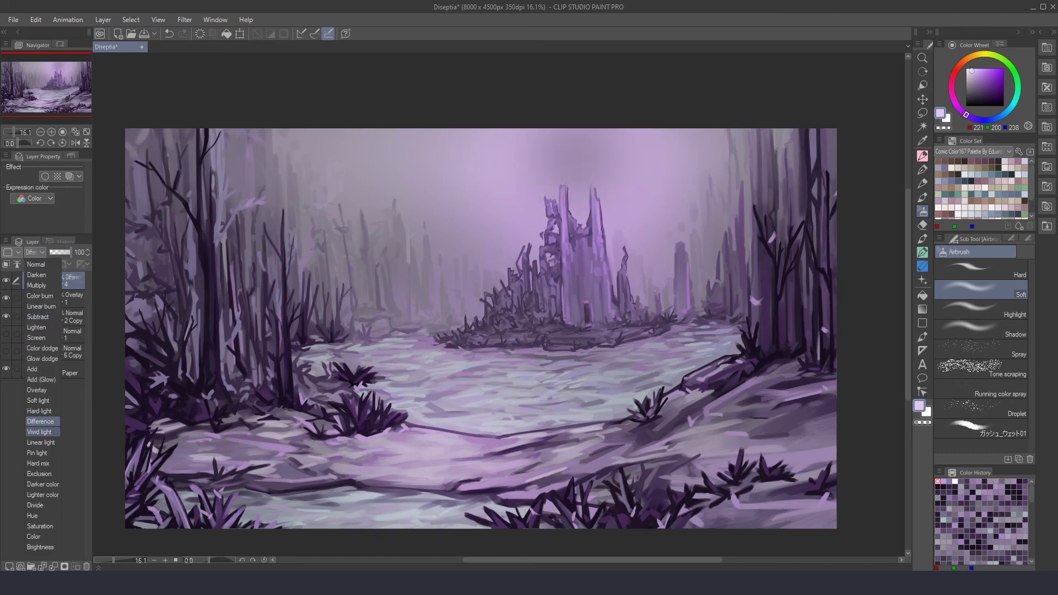
{"action": "left_click", "coordinate": [41, 306]}
{"action": "scroll", "coordinate": [33, 252], "scroll_direction": "down", "scroll_amount": 5}
{"action": "left_click", "coordinate": [33, 251]}
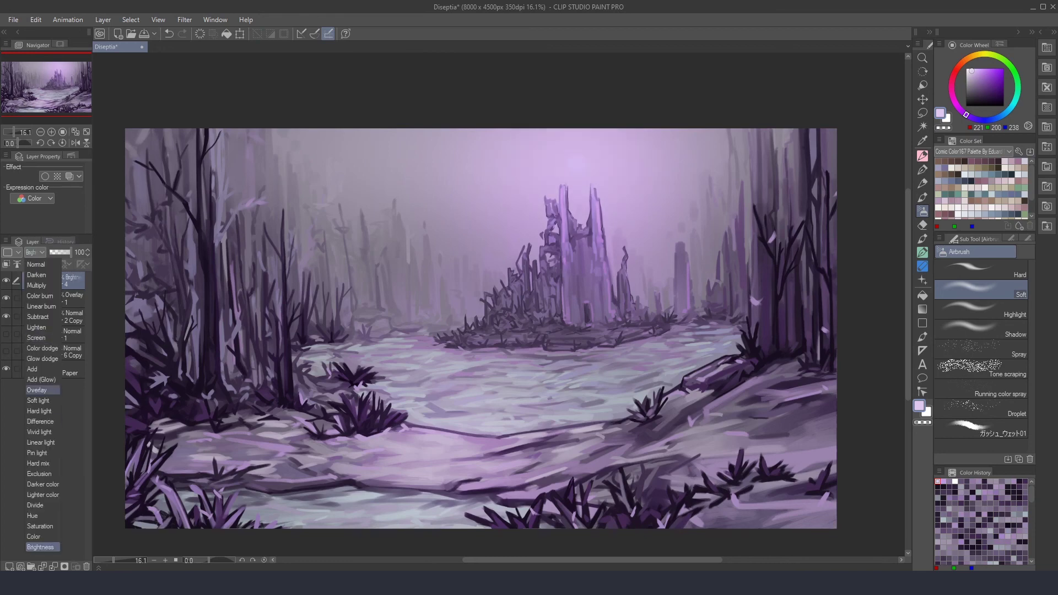
{"action": "left_click", "coordinate": [40, 380]}
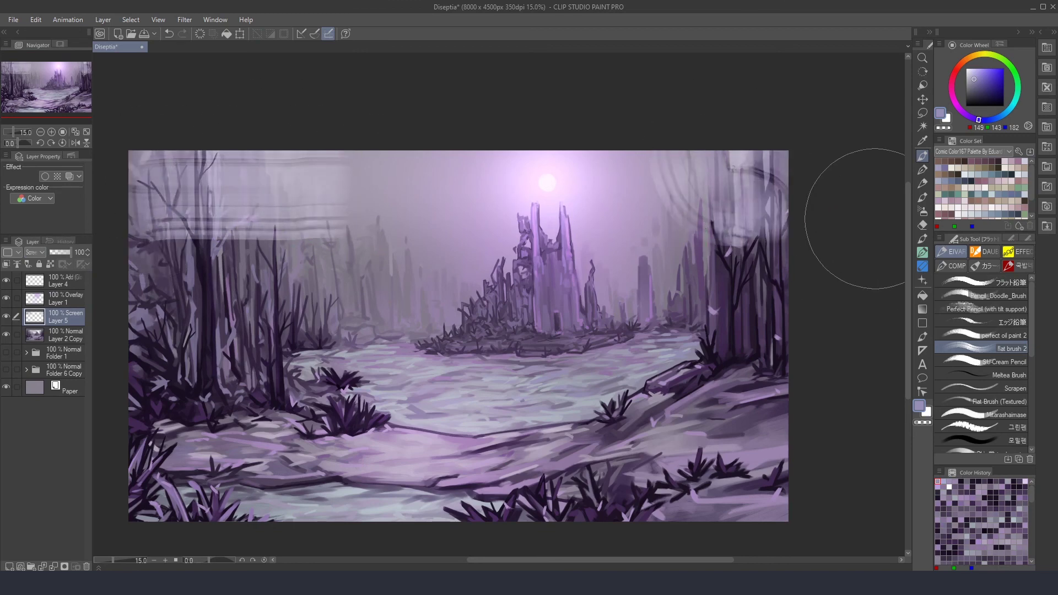
Step: Undo the rough flat brush haze over the forest tops and use the Soft airbrush for the mist on the Screen layer
{"action": "left_click", "coordinate": [922, 211]}
{"action": "key", "text": "ctrl+z"}
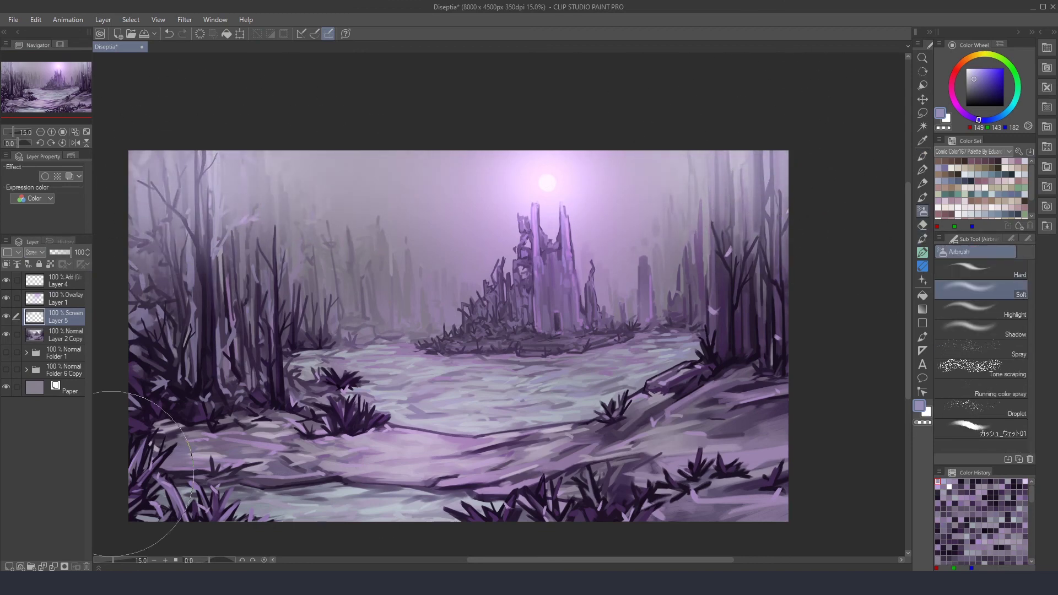
Step: Add a topmost Add (Glow) layer and scatter small glowing particles over the lake and banks with the ボケ effect brush
{"action": "key", "text": "alt+bracketright"}
{"action": "key", "text": "alt+bracketright"}
{"action": "key", "text": "ctrl+shift+n"}
{"action": "key", "text": "b"}
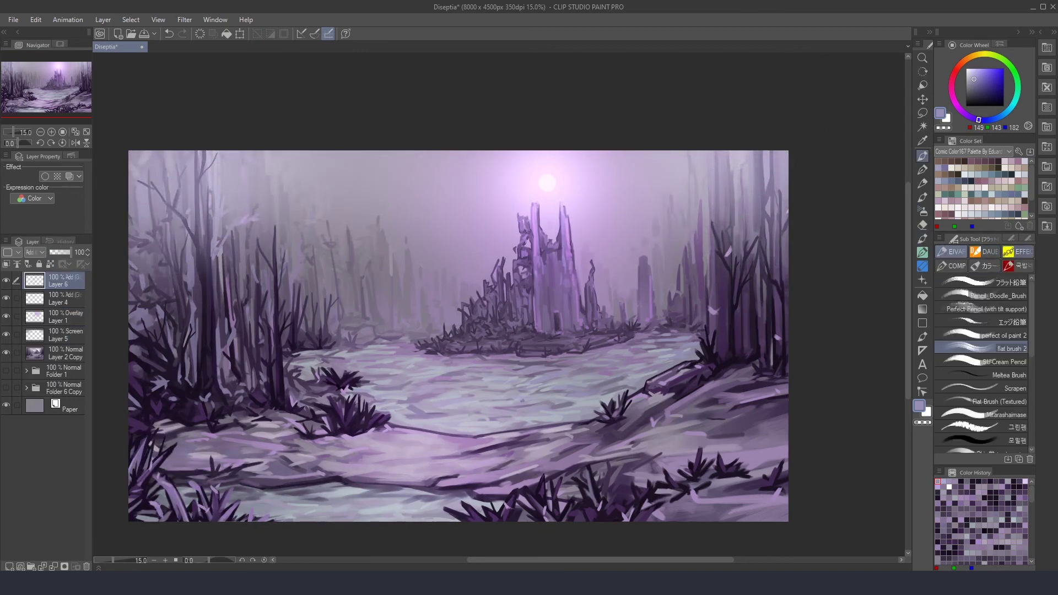
{"action": "key", "text": "comma"}
{"action": "key", "text": "comma"}
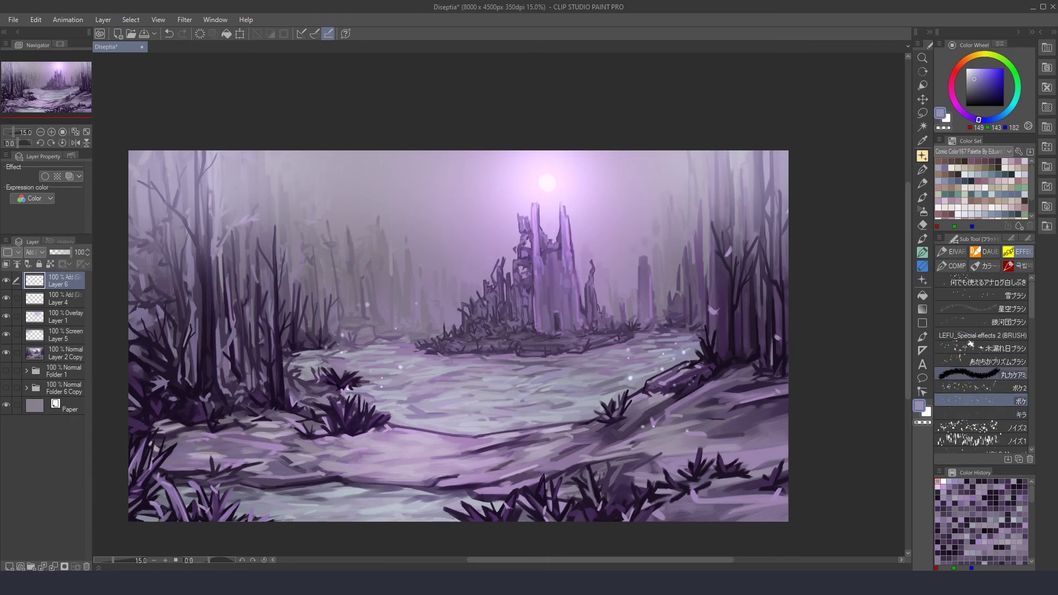